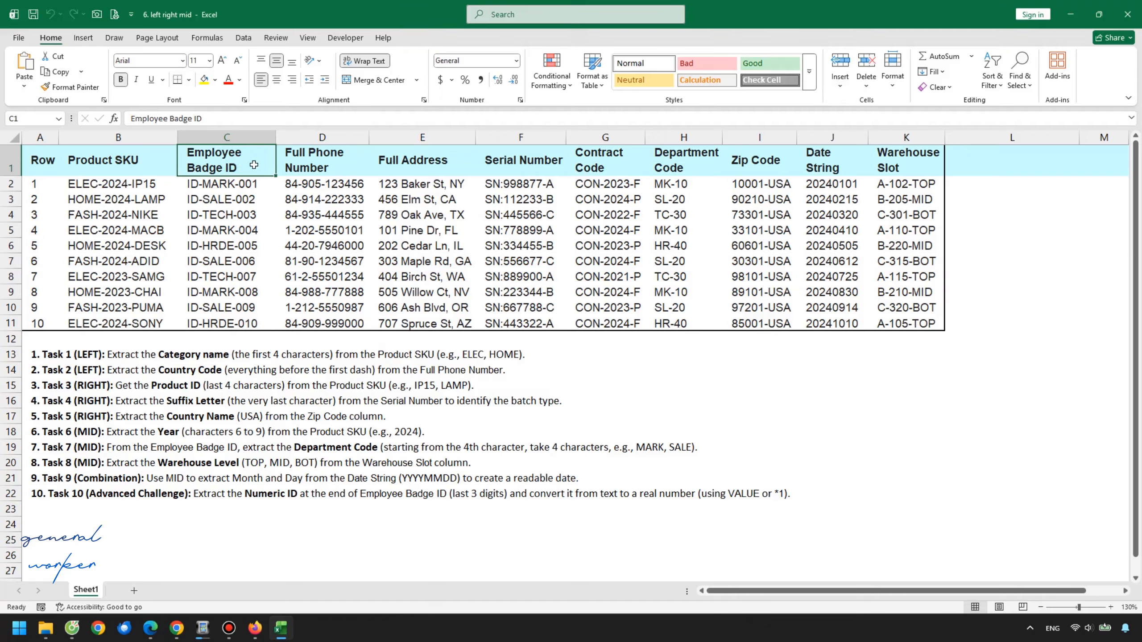
# Review the table's column headers from Employee Badge ID to Warehouse Slot
pyautogui.click(343, 157)
pyautogui.click(446, 158)
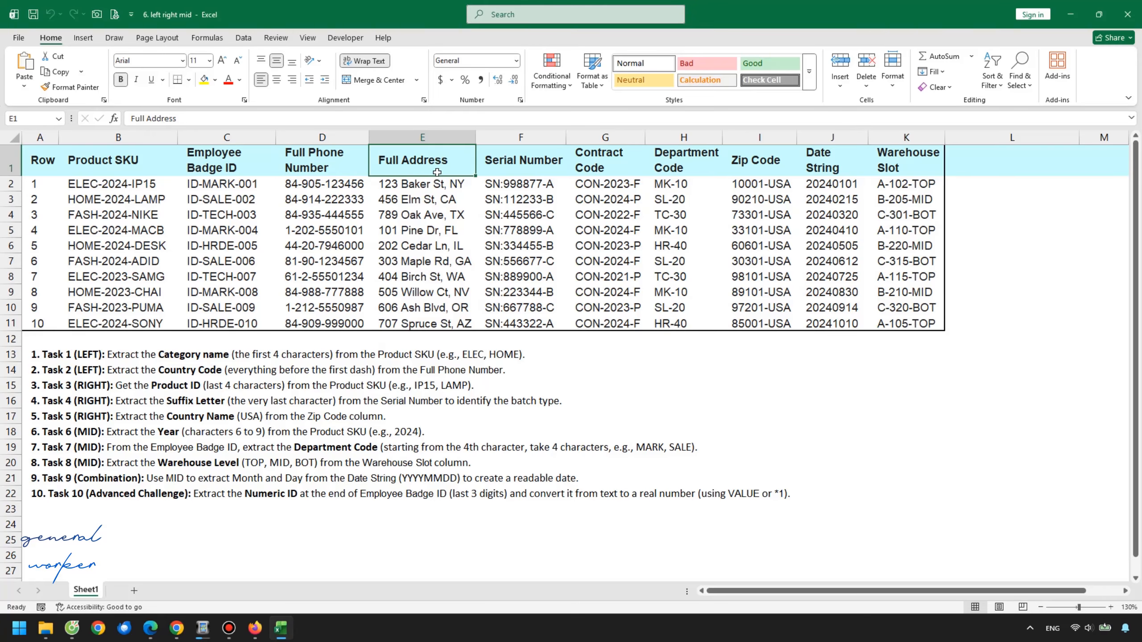
pyautogui.click(530, 163)
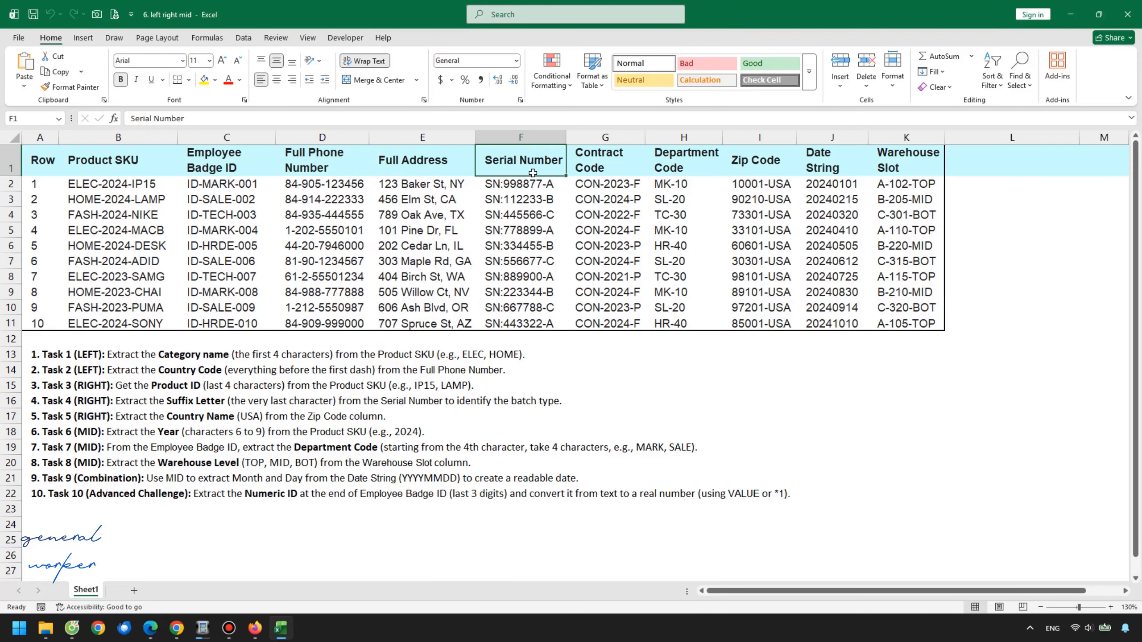
pyautogui.click(601, 153)
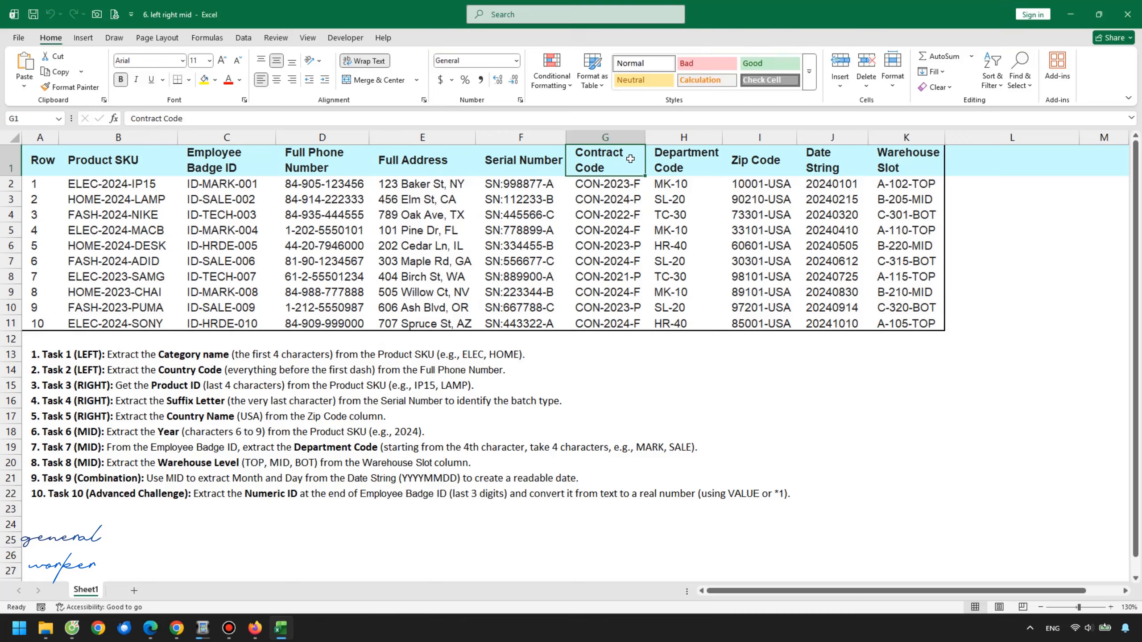
pyautogui.click(654, 160)
pyautogui.click(729, 165)
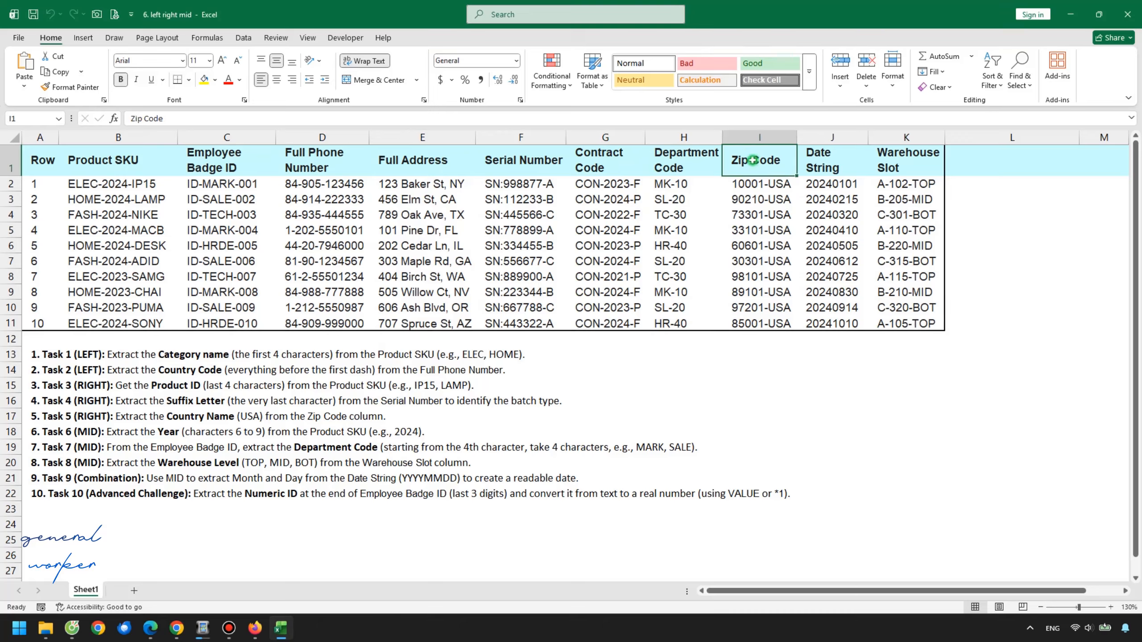
pyautogui.click(824, 157)
pyautogui.click(888, 163)
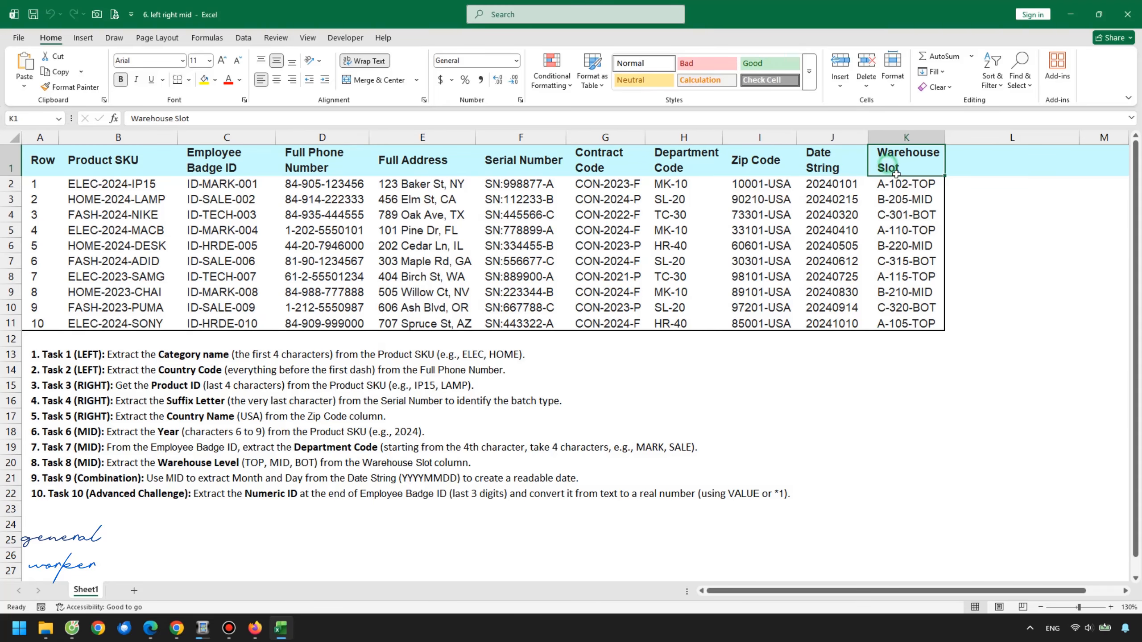
# Examine sample values in the address, phone, contract and department columns and the task list
pyautogui.click(444, 228)
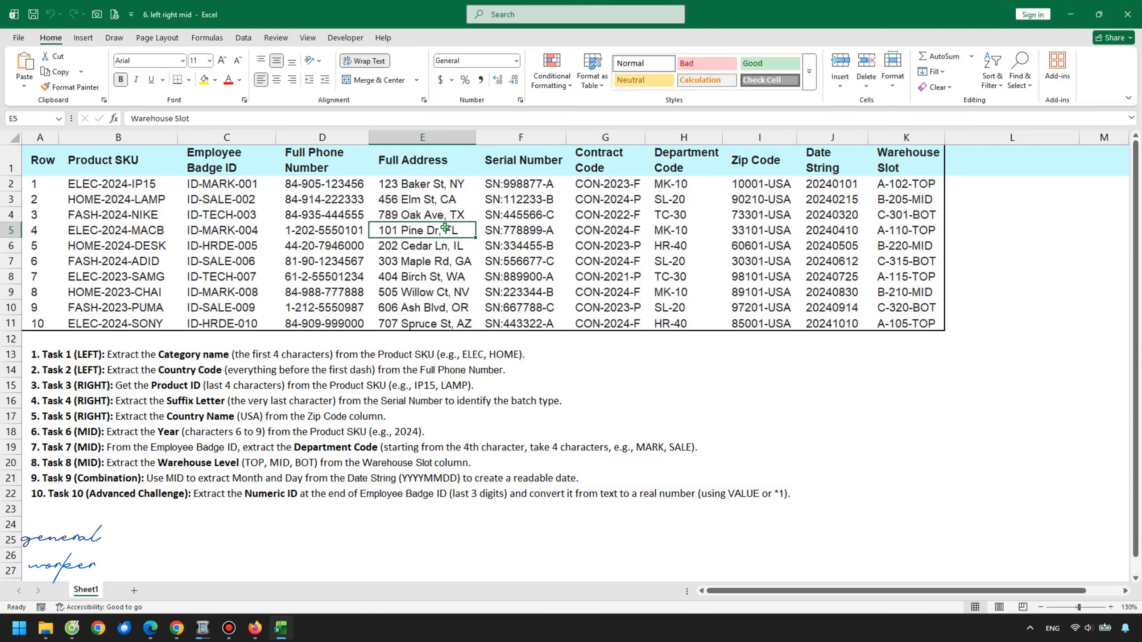
pyautogui.click(439, 201)
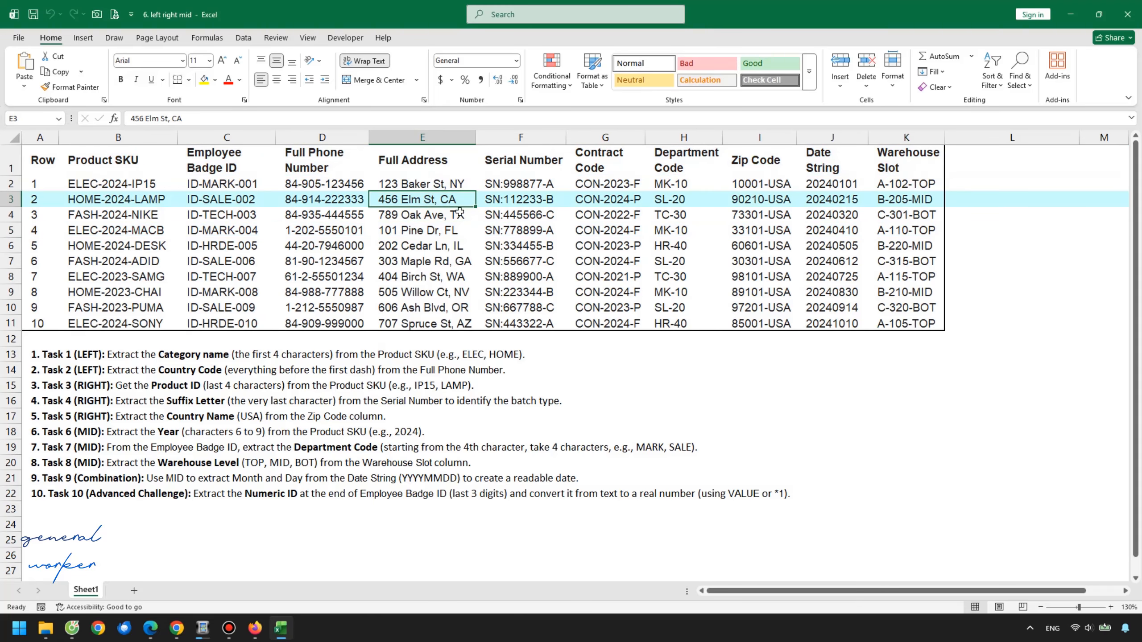
pyautogui.click(451, 245)
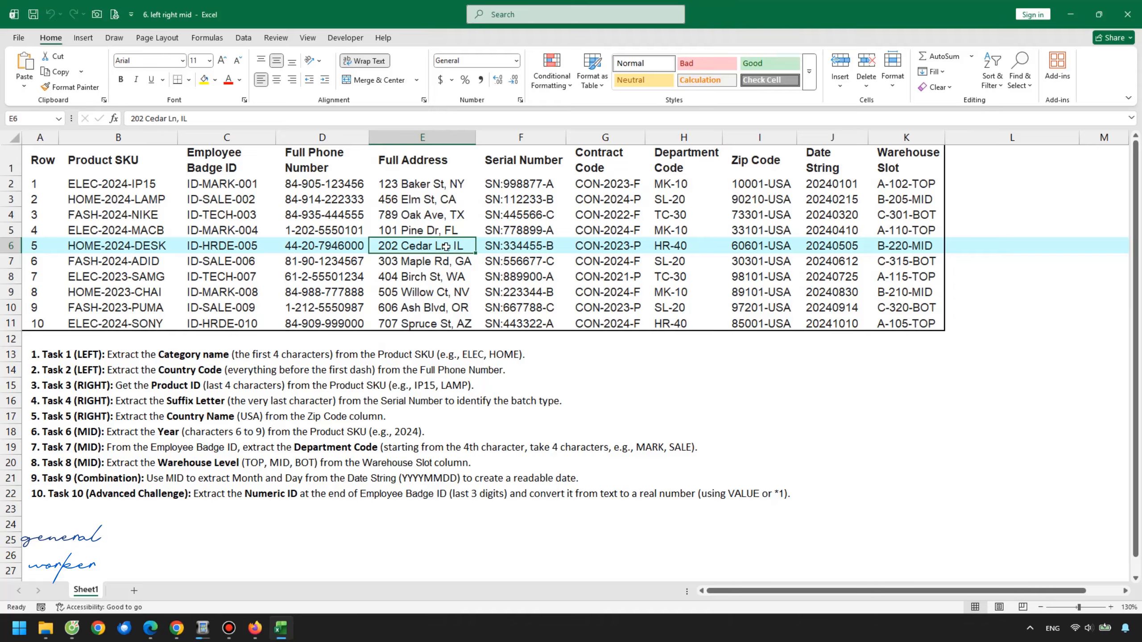
pyautogui.click(336, 272)
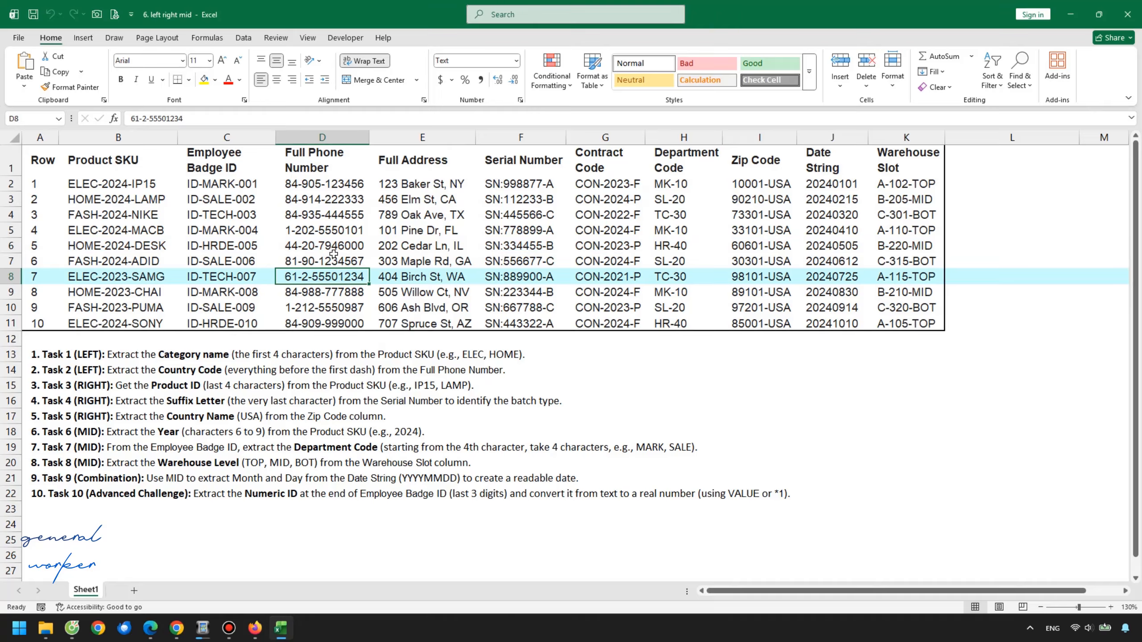
pyautogui.click(597, 212)
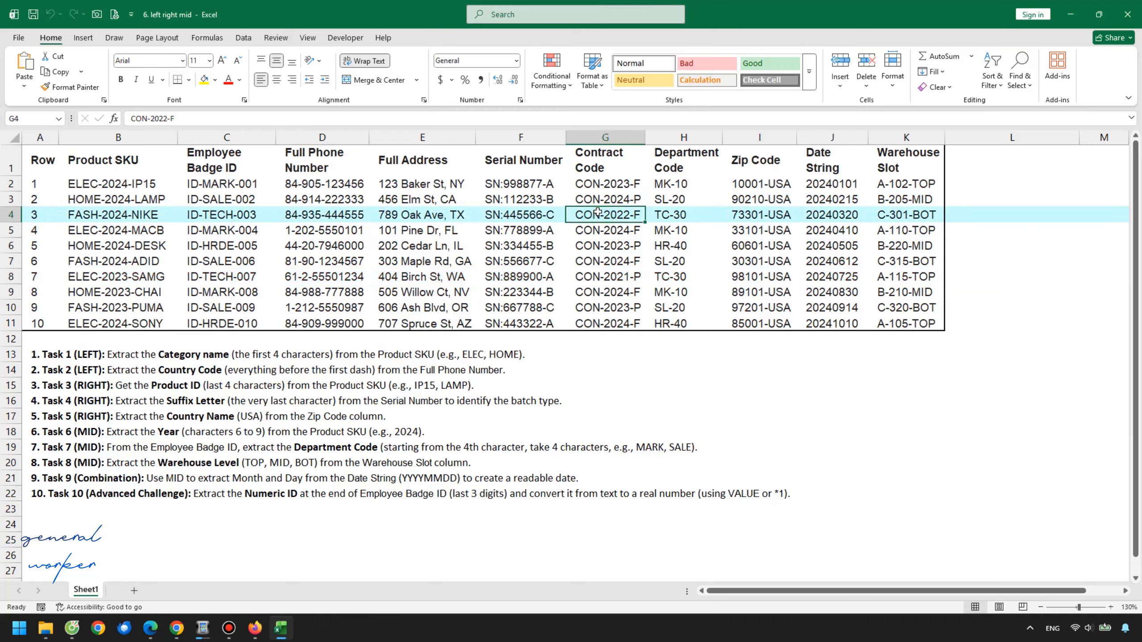
pyautogui.click(770, 256)
pyautogui.click(767, 224)
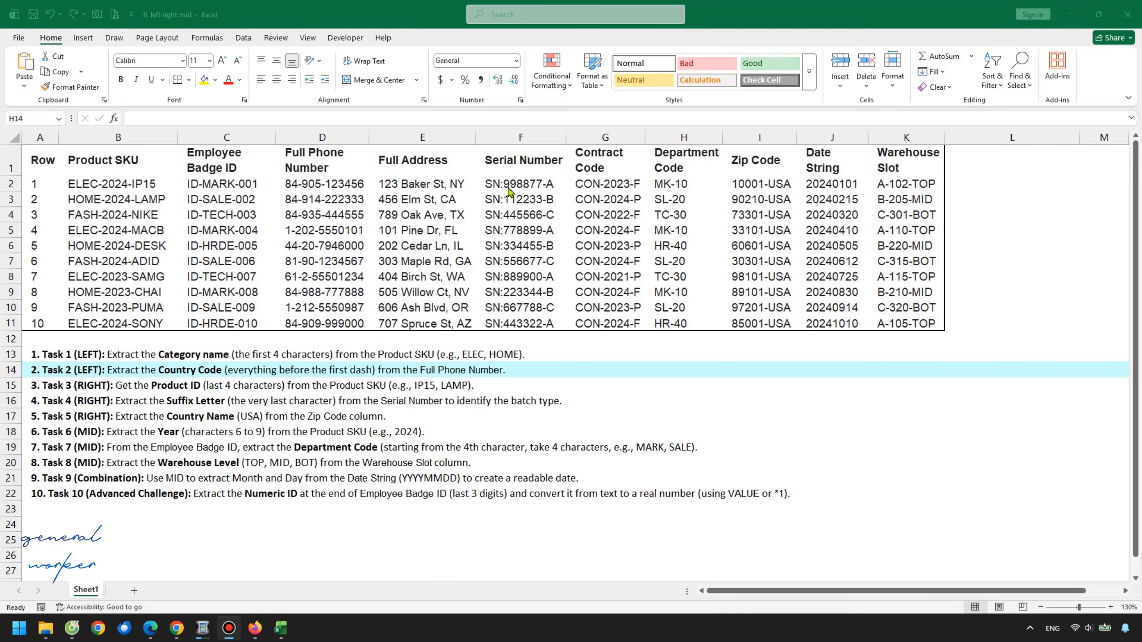
# Enter the column header CATEGORY in cell L1 next to the table
pyautogui.click(974, 182)
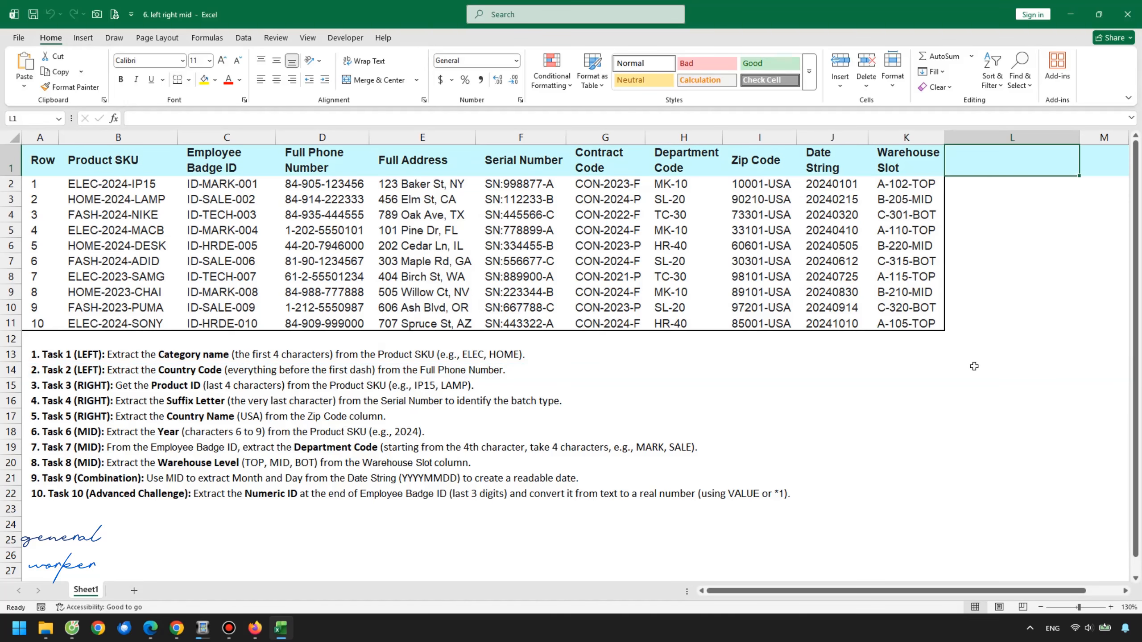
pyautogui.press('capslock')
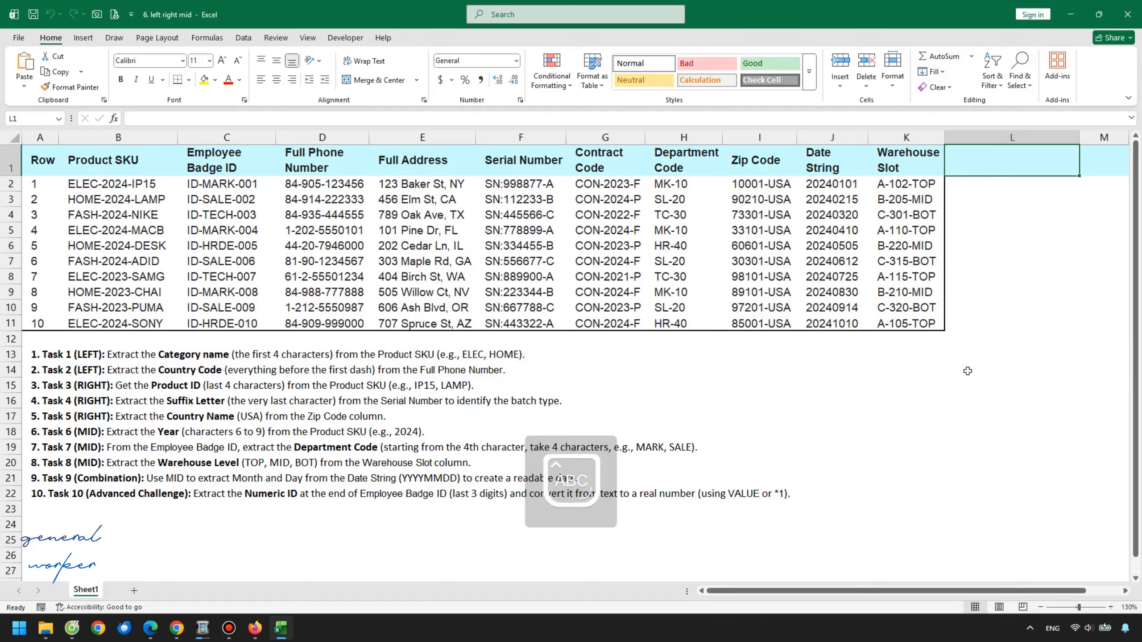
pyautogui.write('CA')
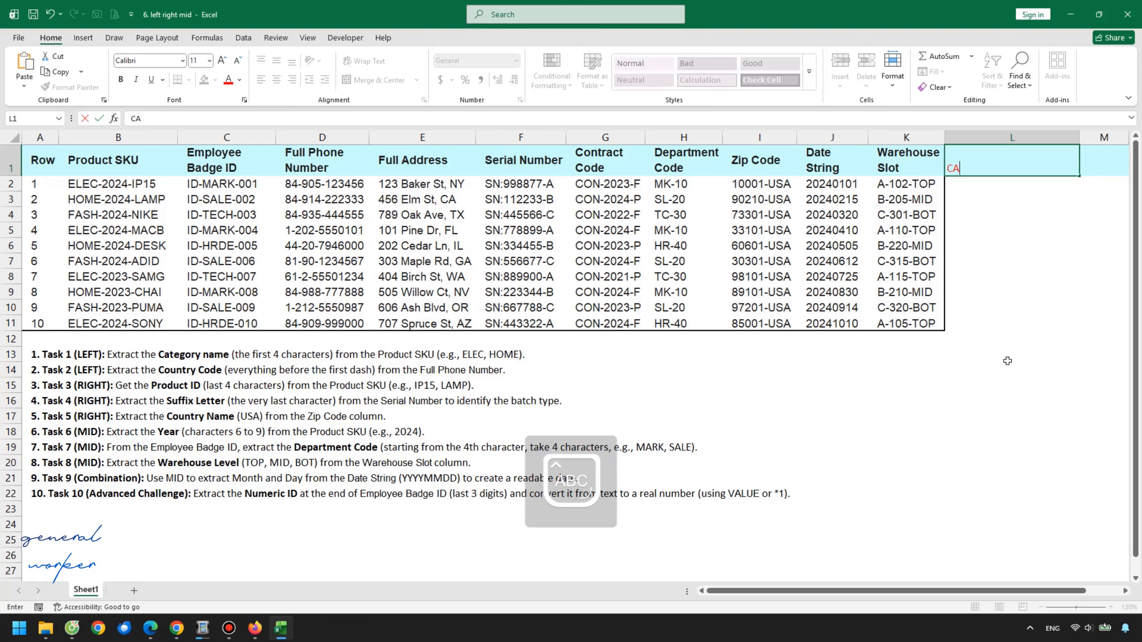
pyautogui.write('TEGORY')
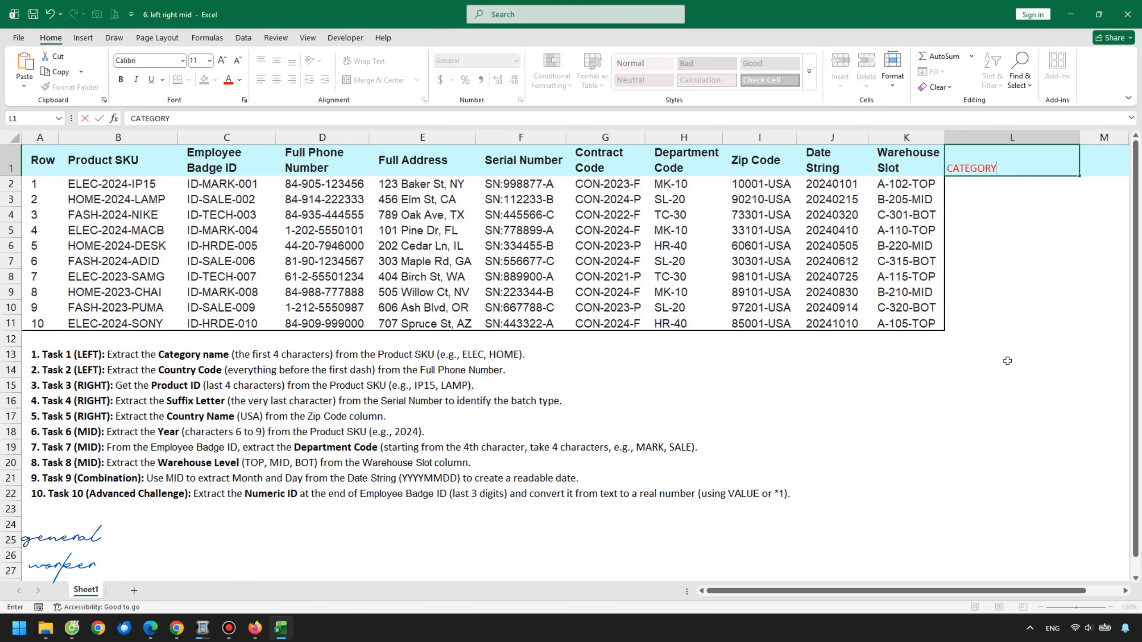
pyautogui.press('Return')
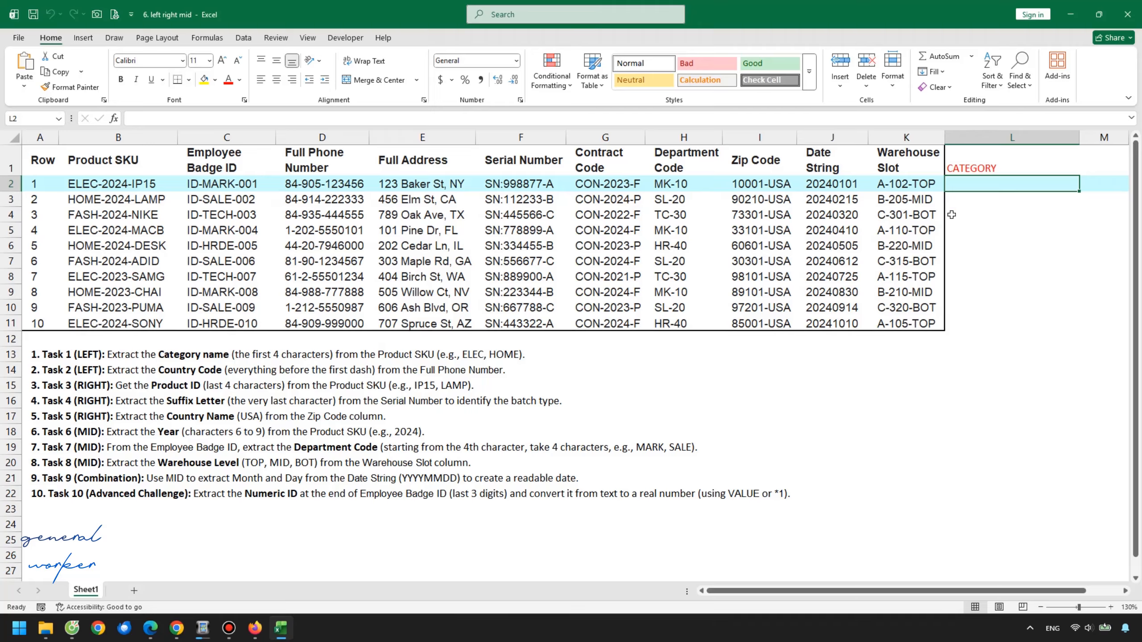
# Enter the formula =LEFT(B2,4) in L2 to extract the category from the first product SKU
pyautogui.write('=')
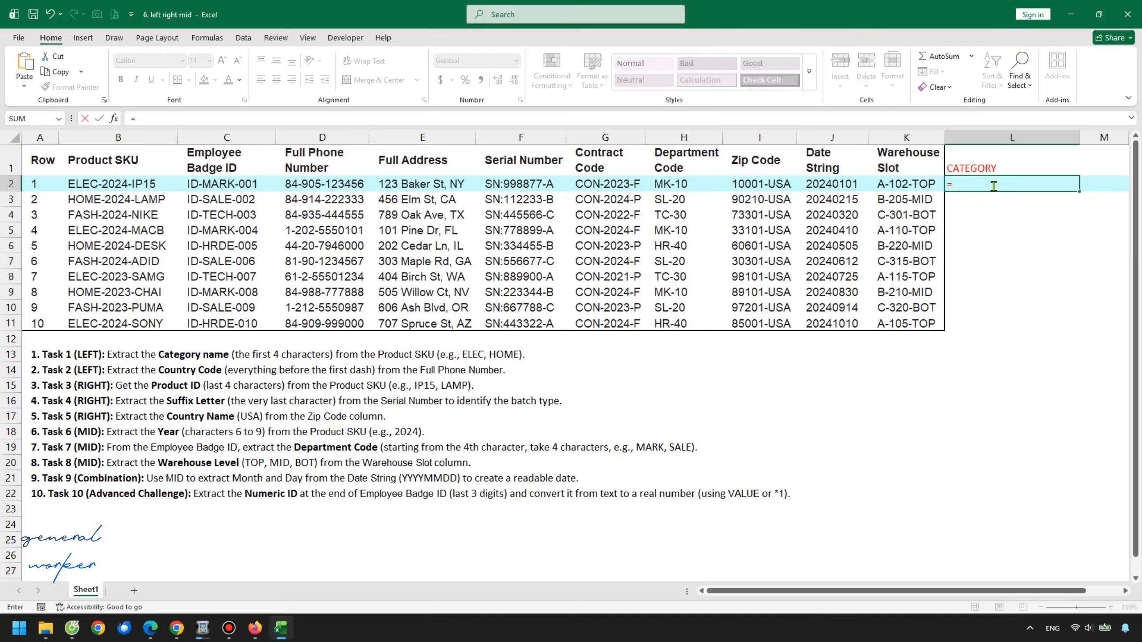
pyautogui.write('LEF')
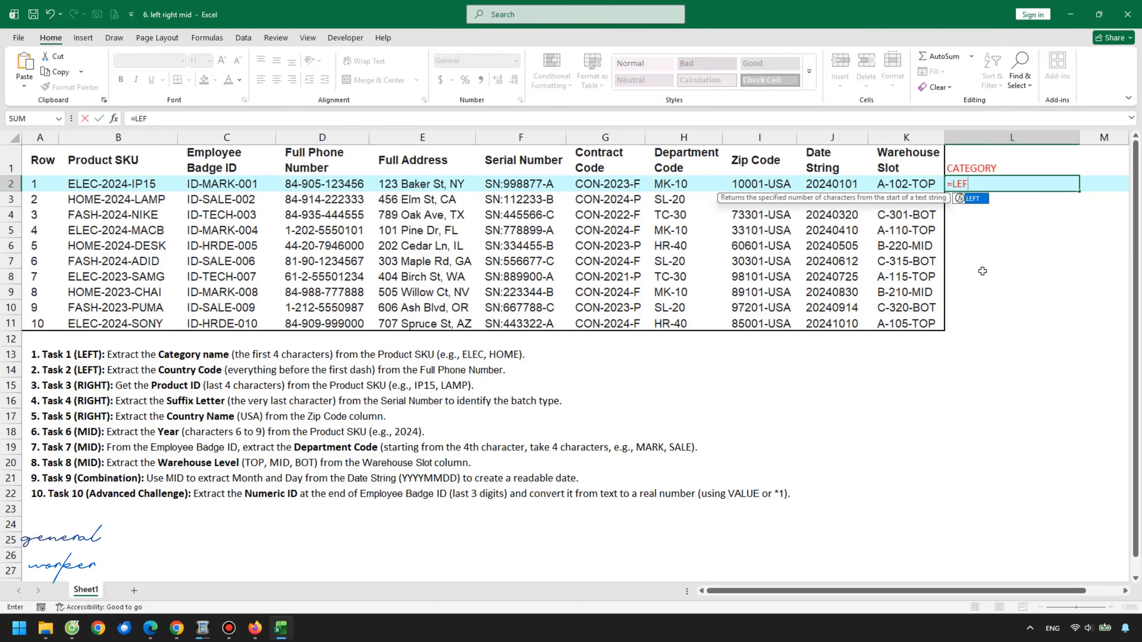
pyautogui.press('Tab')
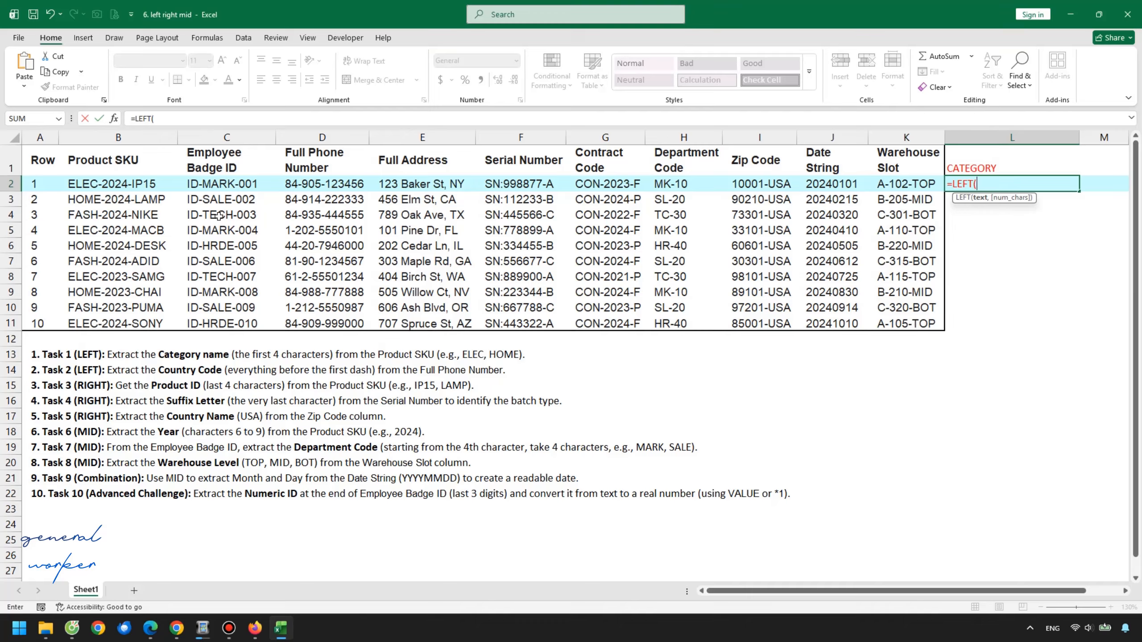
pyautogui.click(120, 189)
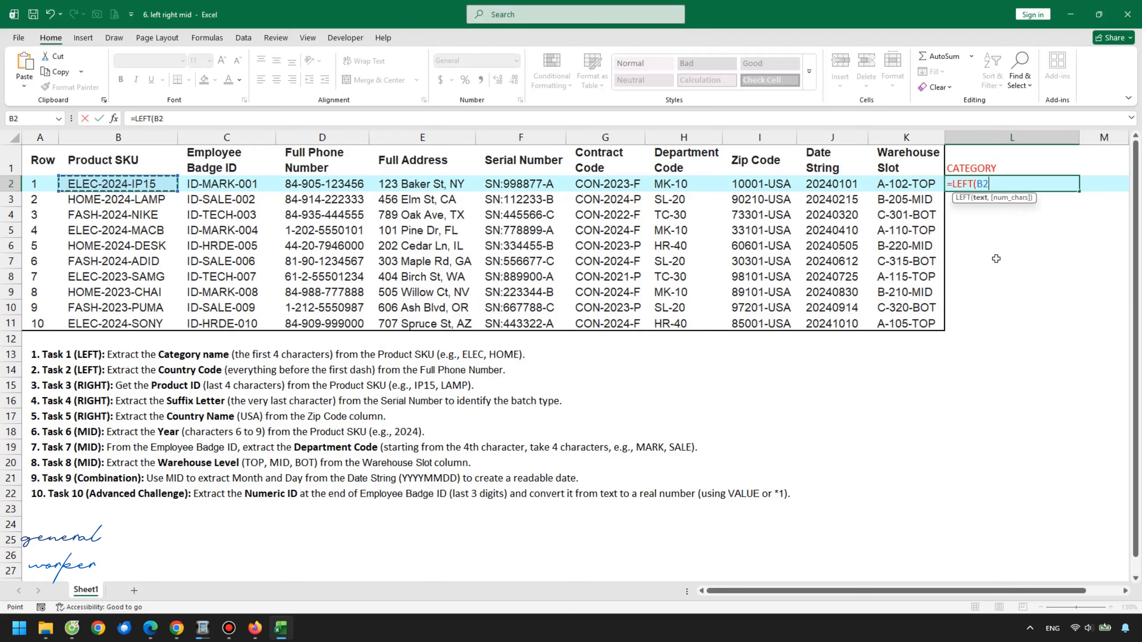
pyautogui.write(',')
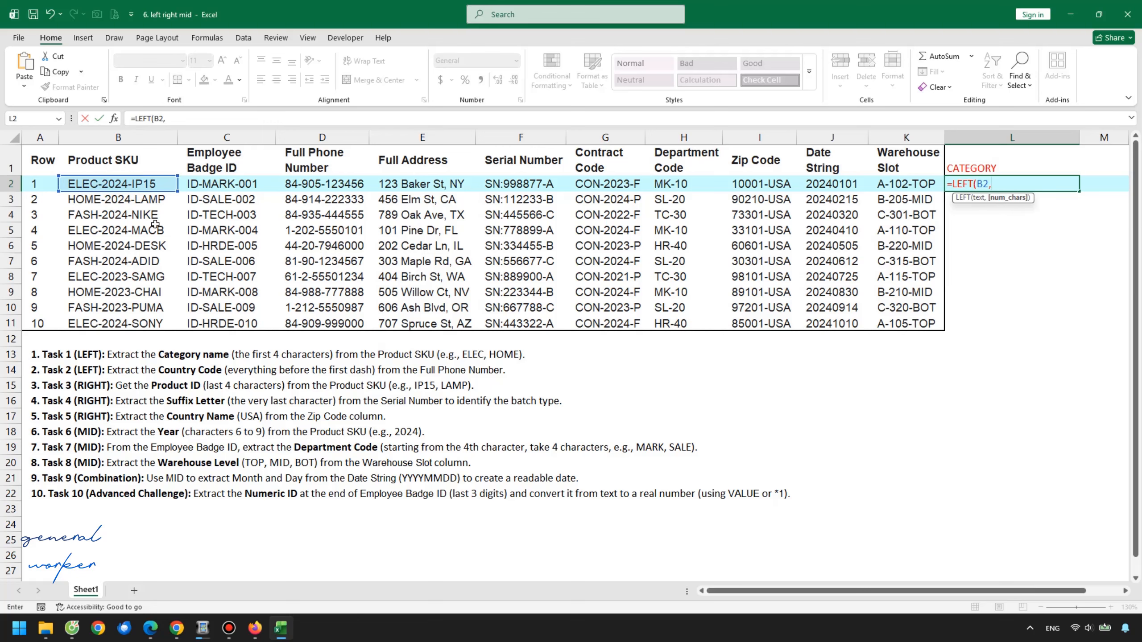
pyautogui.write('4)')
pyautogui.press('Return')
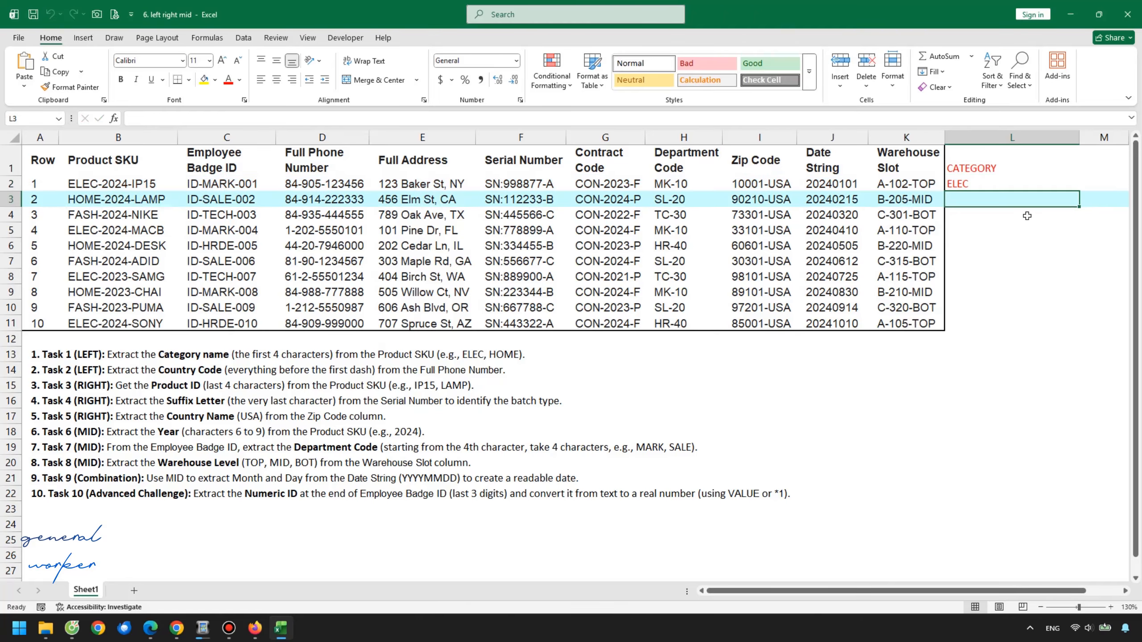
# Fill the LEFT formula down the CATEGORY column to row 11
pyautogui.click(1022, 180)
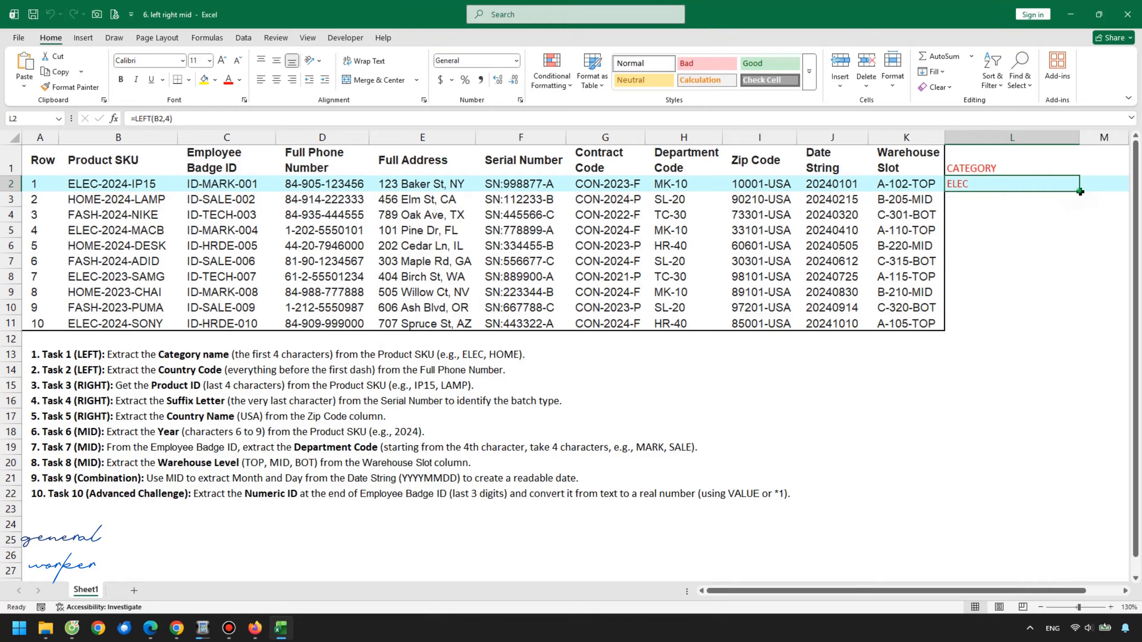
pyautogui.moveTo(1080, 192); pyautogui.dragTo(1074, 326)
# Inspect the filled category formulas in several rows of column L
pyautogui.click(1016, 260)
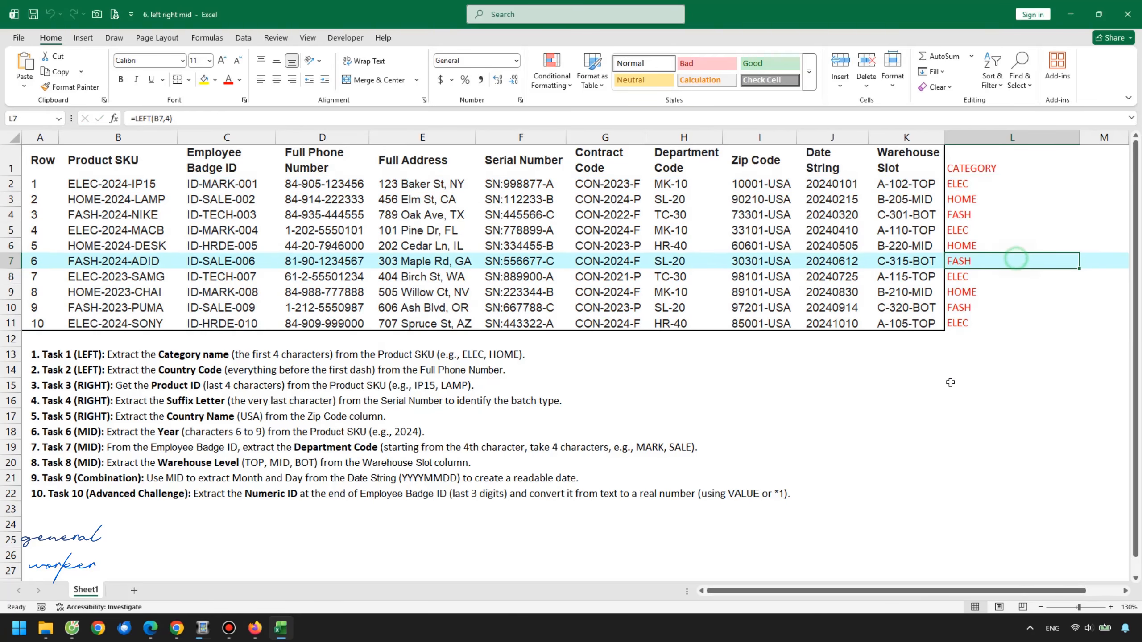
pyautogui.click(950, 382)
pyautogui.click(963, 246)
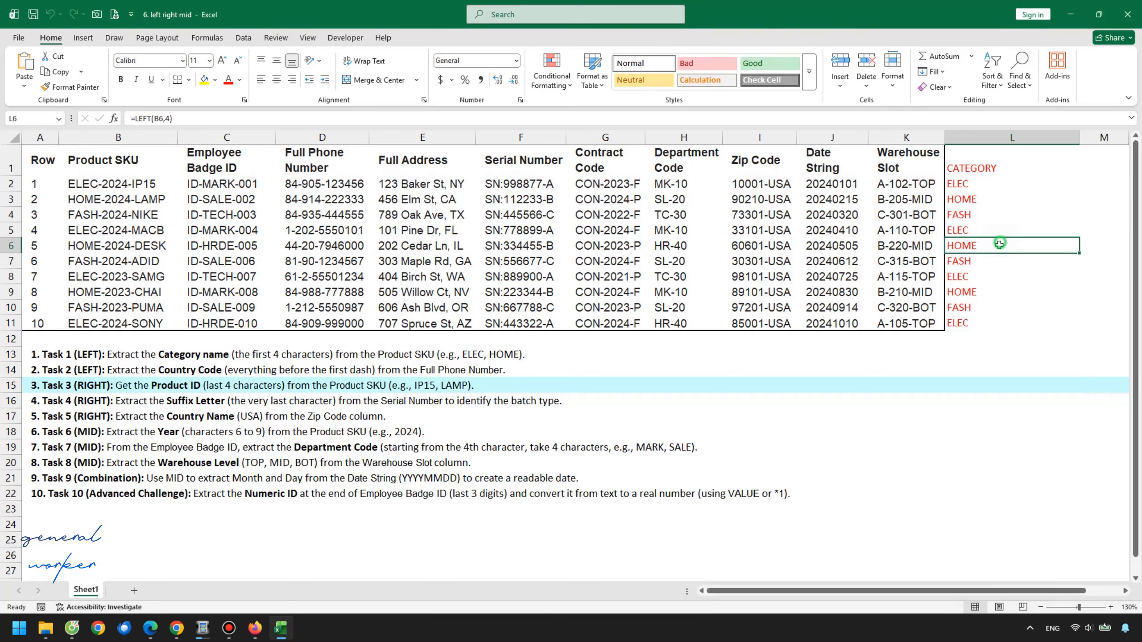
pyautogui.click(991, 267)
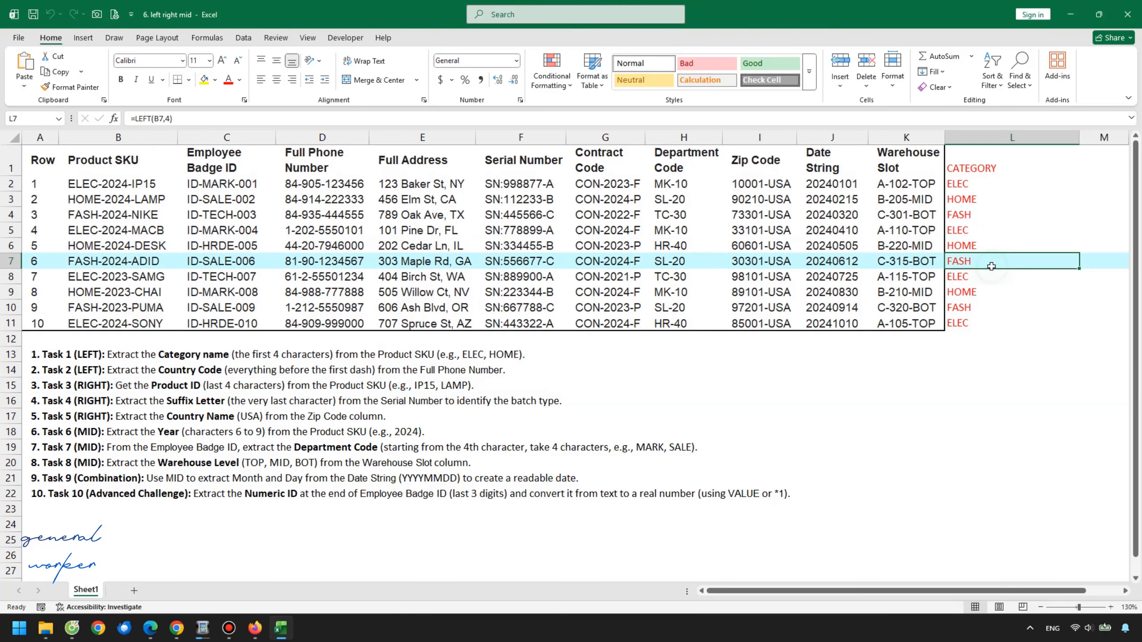
pyautogui.click(1003, 215)
pyautogui.click(1000, 200)
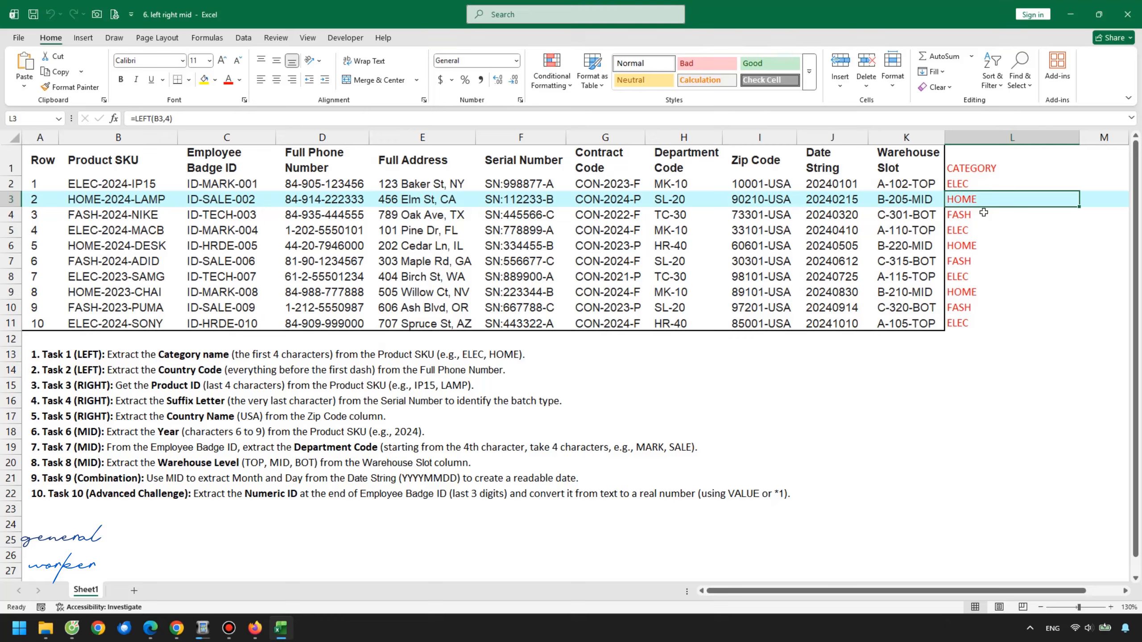
# Mark Task 1 as done by entering x in cell K13 beside it
pyautogui.click(652, 351)
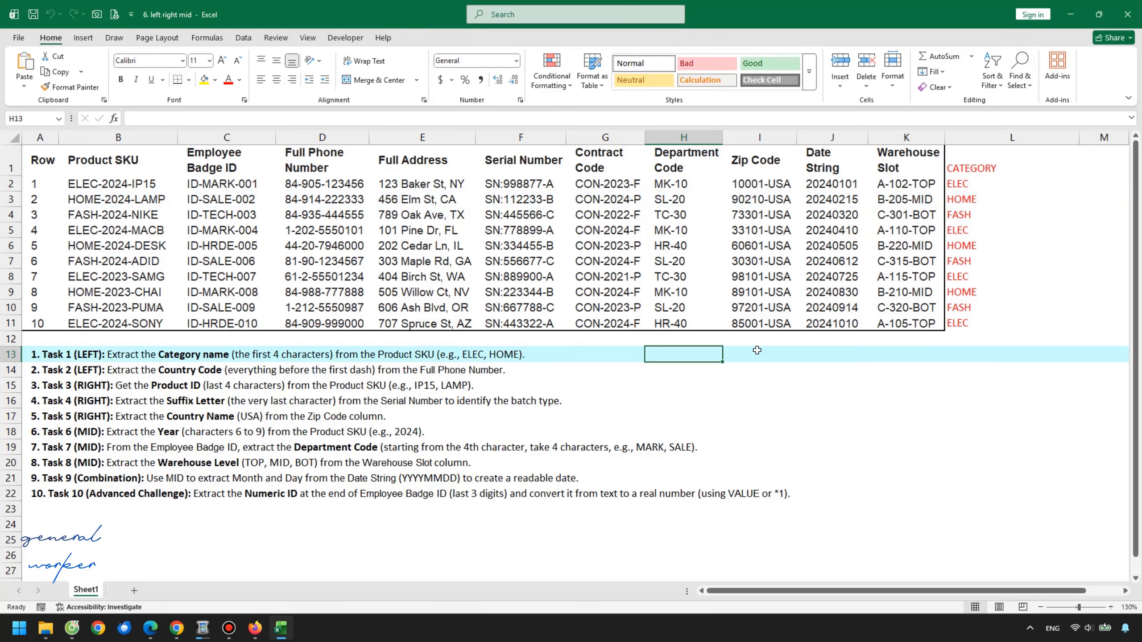
pyautogui.click(884, 354)
pyautogui.write('X')
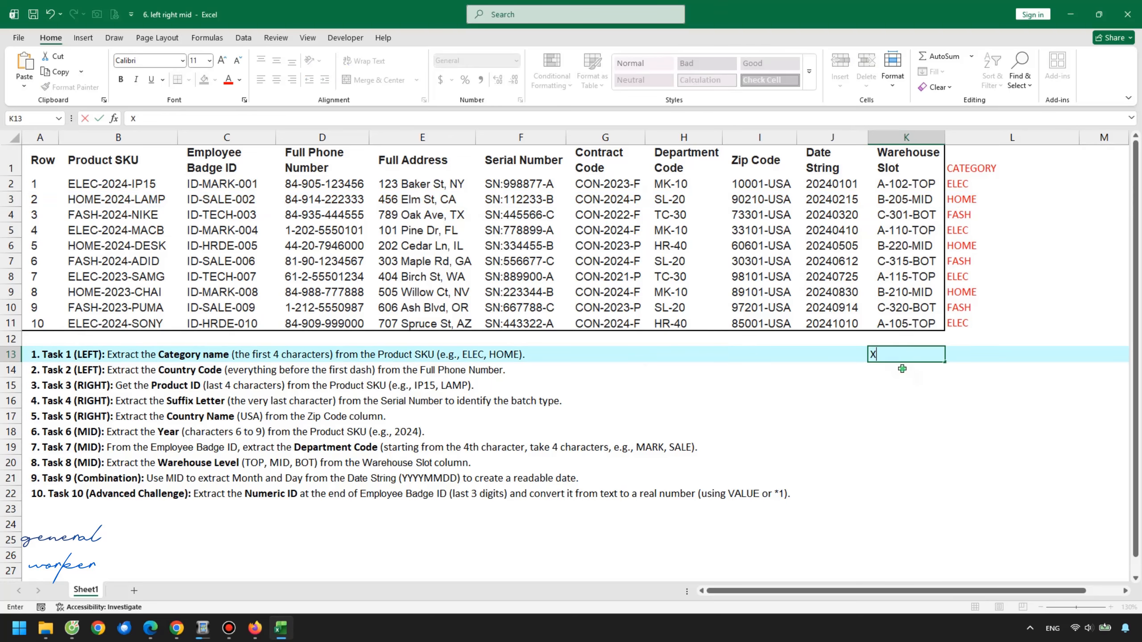
pyautogui.press('Return')
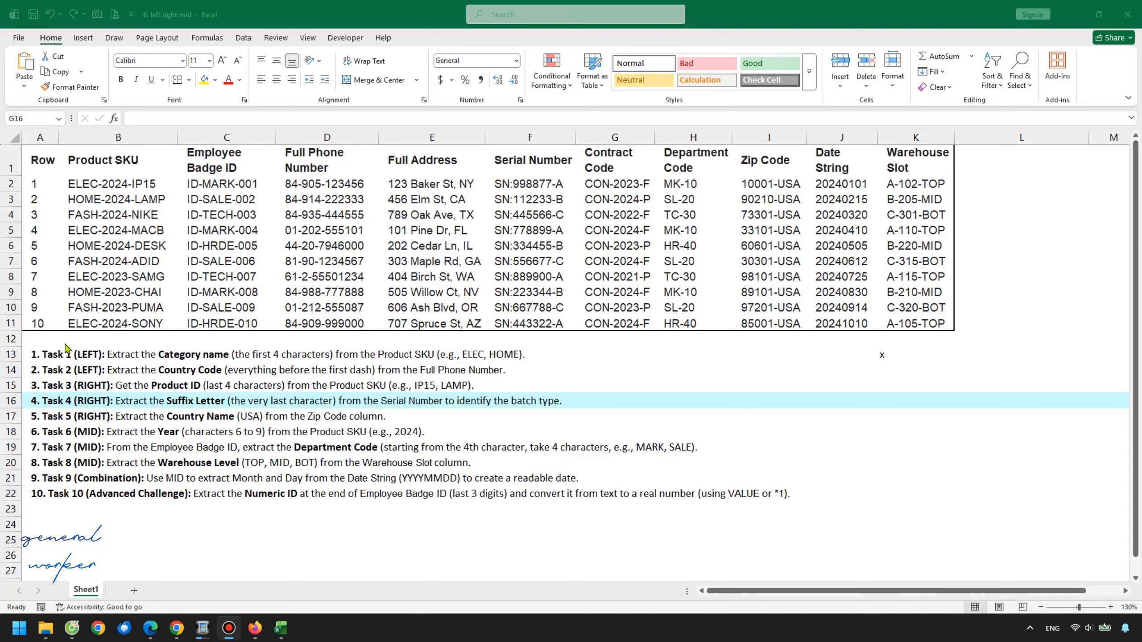
# Mark Task 2 by entering x in cell K14 beside it
pyautogui.click(141, 370)
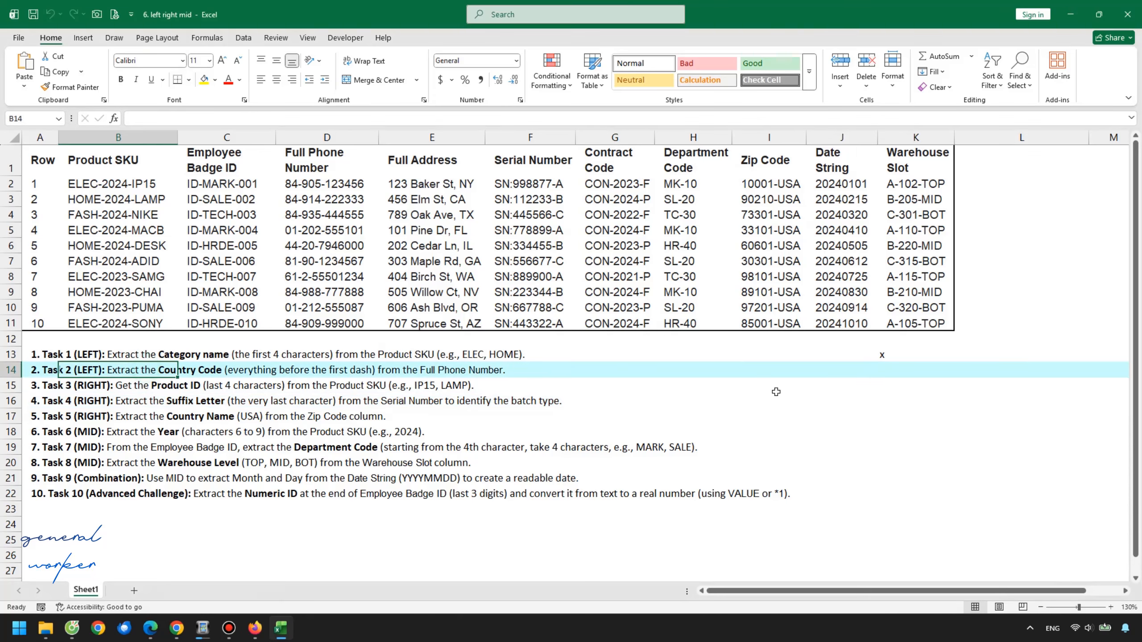
pyautogui.click(871, 371)
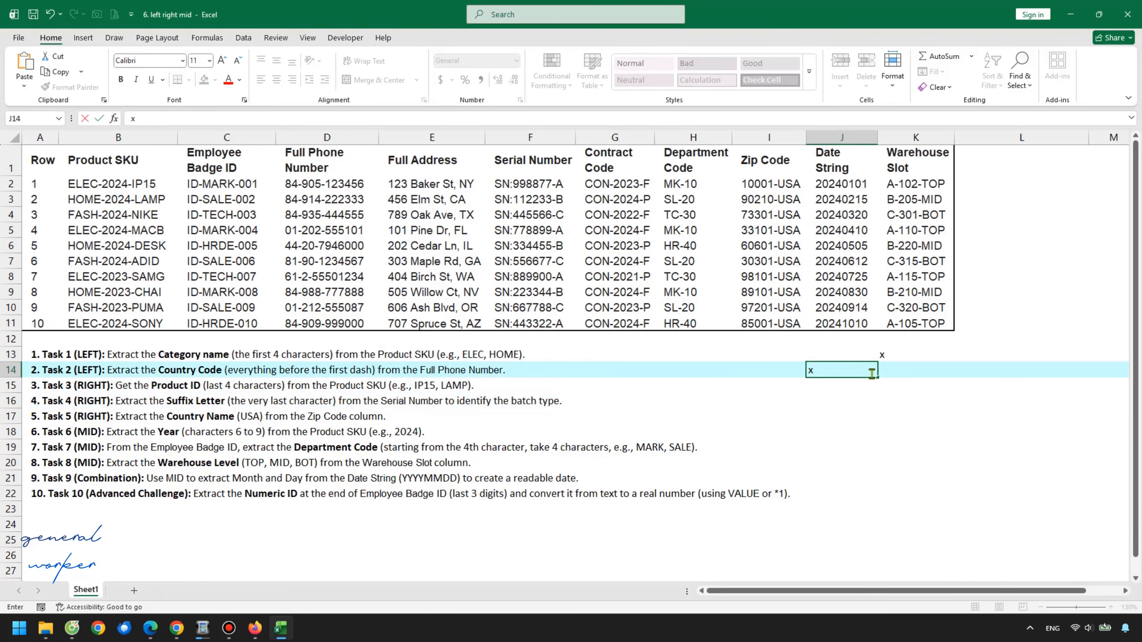
pyautogui.click(898, 378)
pyautogui.write('x')
pyautogui.press('Return')
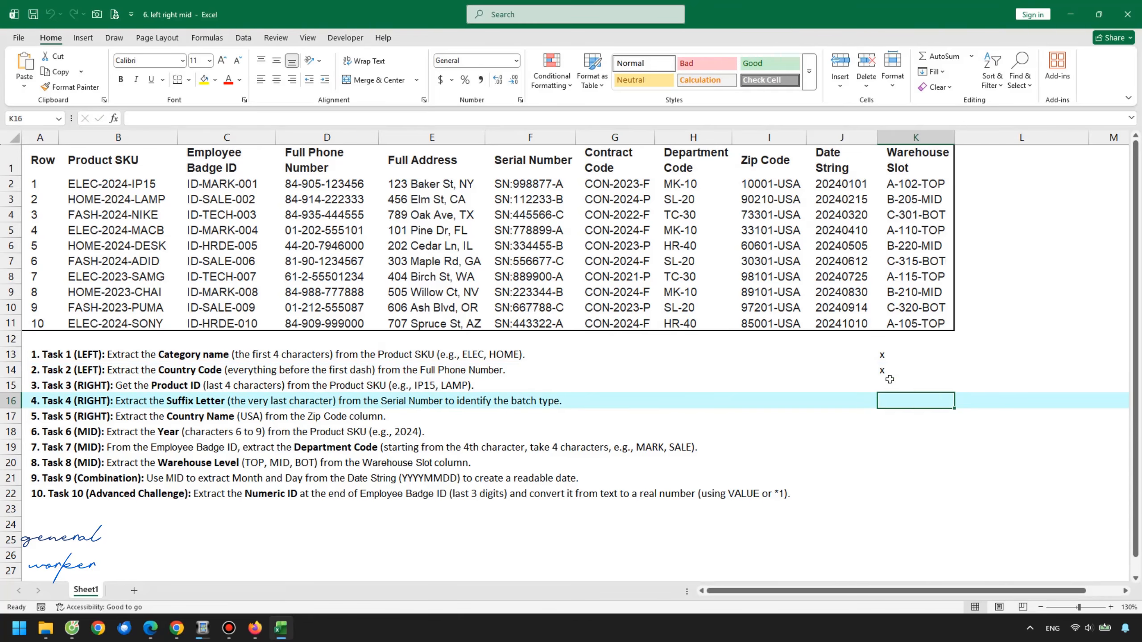
pyautogui.click(895, 373)
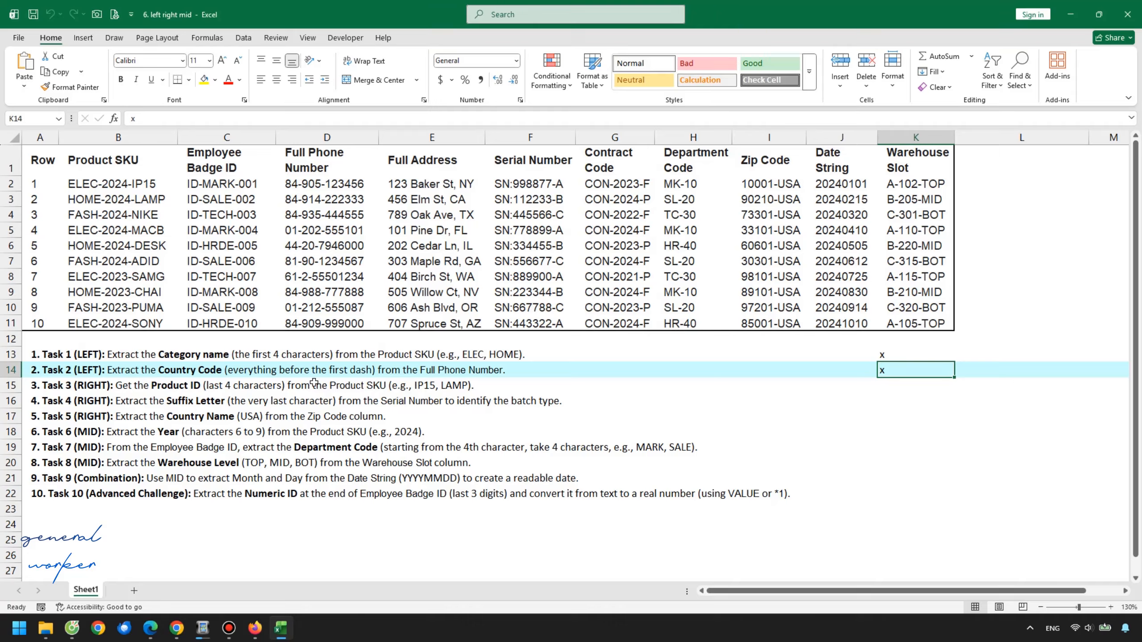
pyautogui.click(523, 369)
pyautogui.click(596, 368)
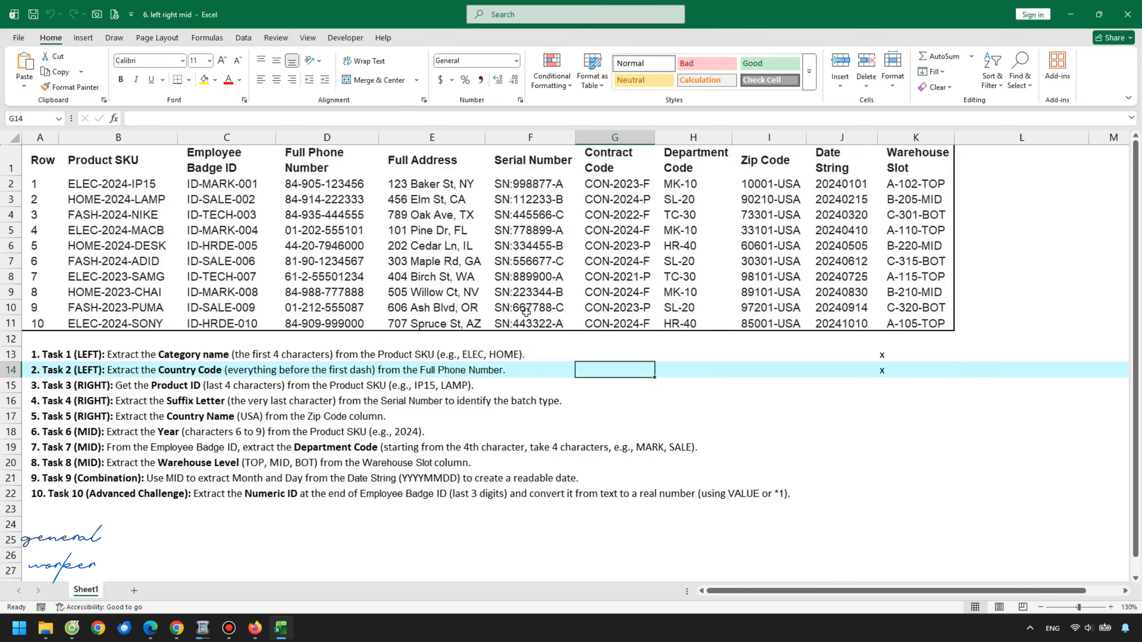
# Enter the header Country code in cell L1 next to the phone numbers
pyautogui.moveTo(349, 181); pyautogui.dragTo(342, 323)
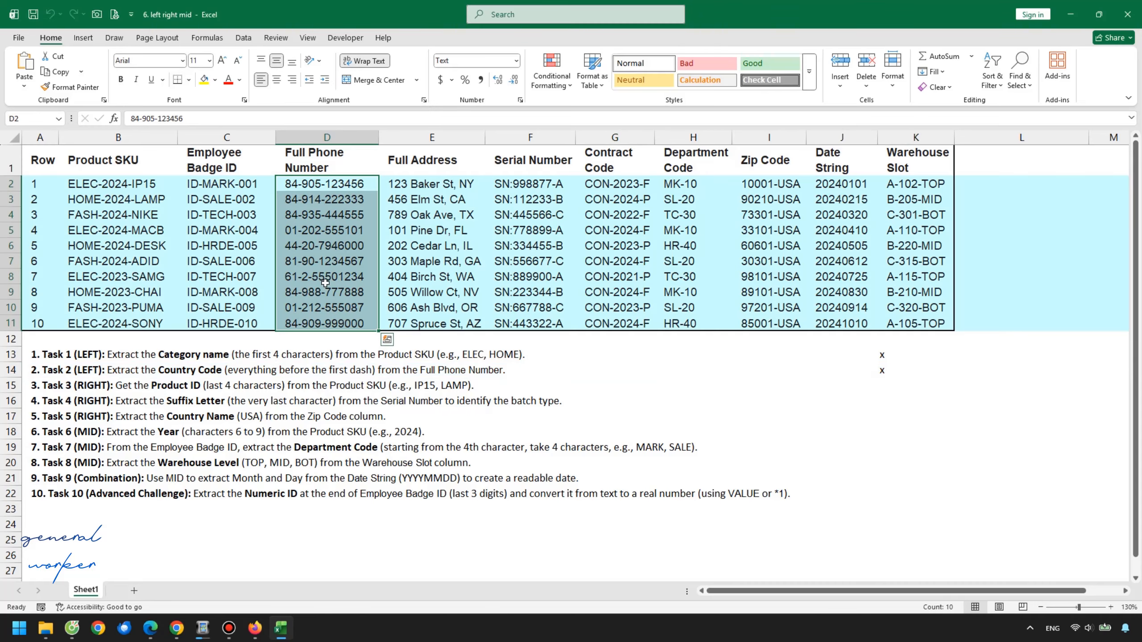
pyautogui.click(996, 164)
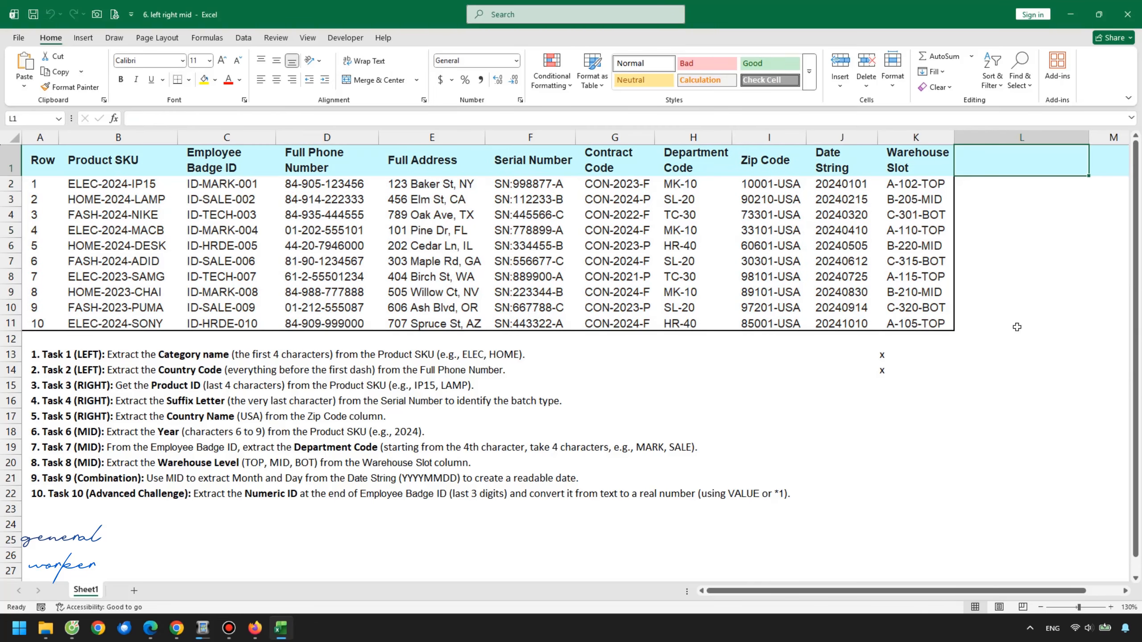
pyautogui.write('Country')
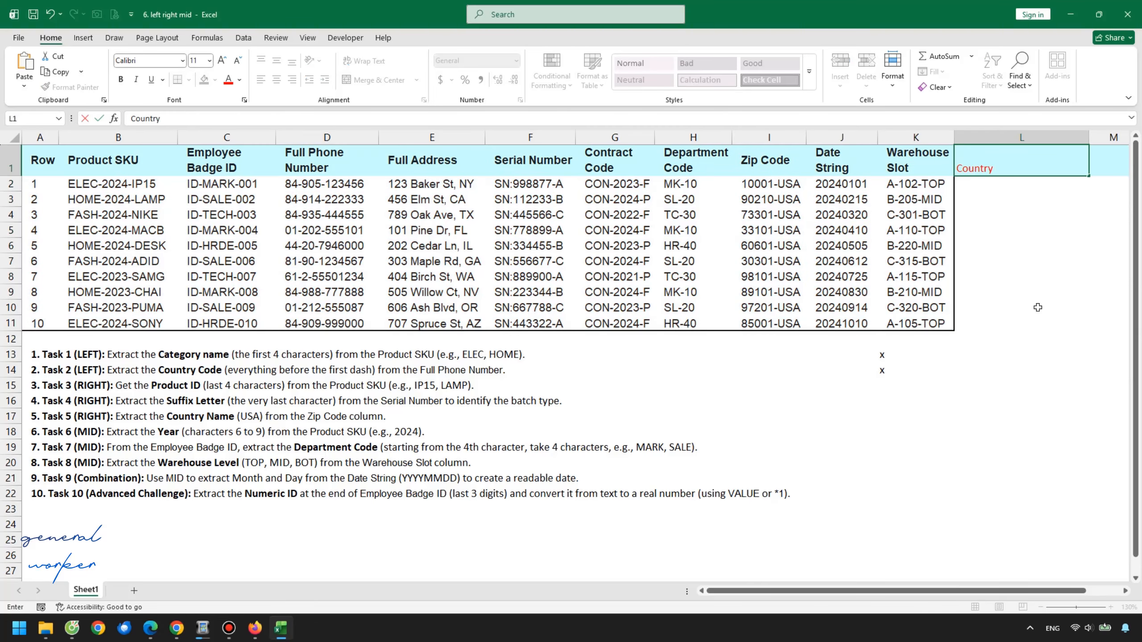
pyautogui.write(' code')
pyautogui.press('Return')
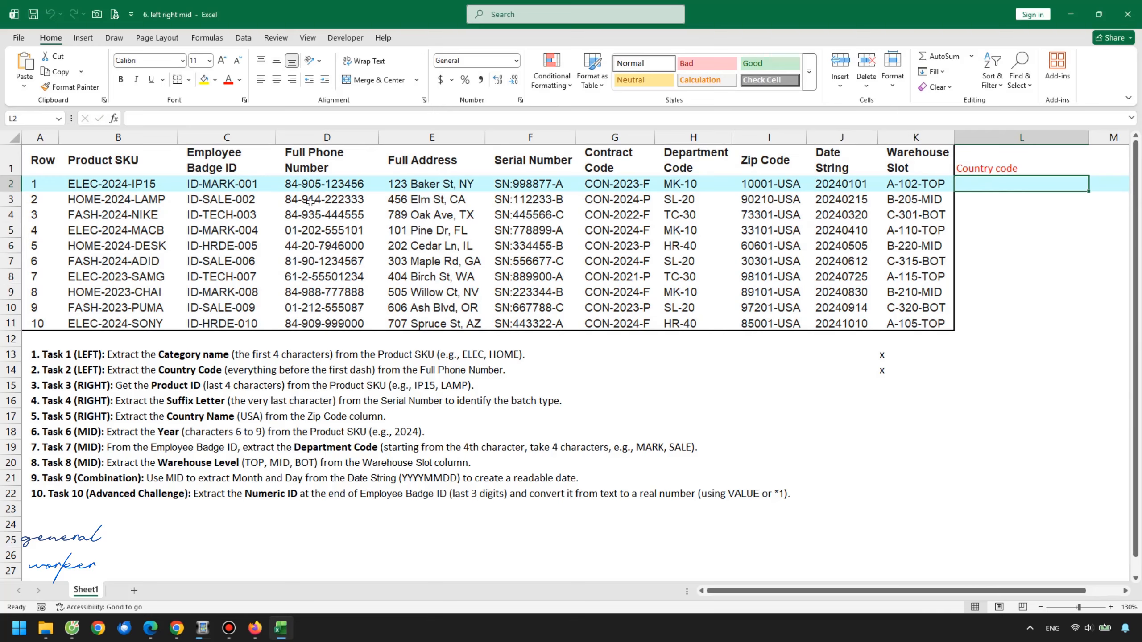
# Enter =LEFT(D2,2) in L2 to extract the first two characters of the phone number
pyautogui.click(375, 184)
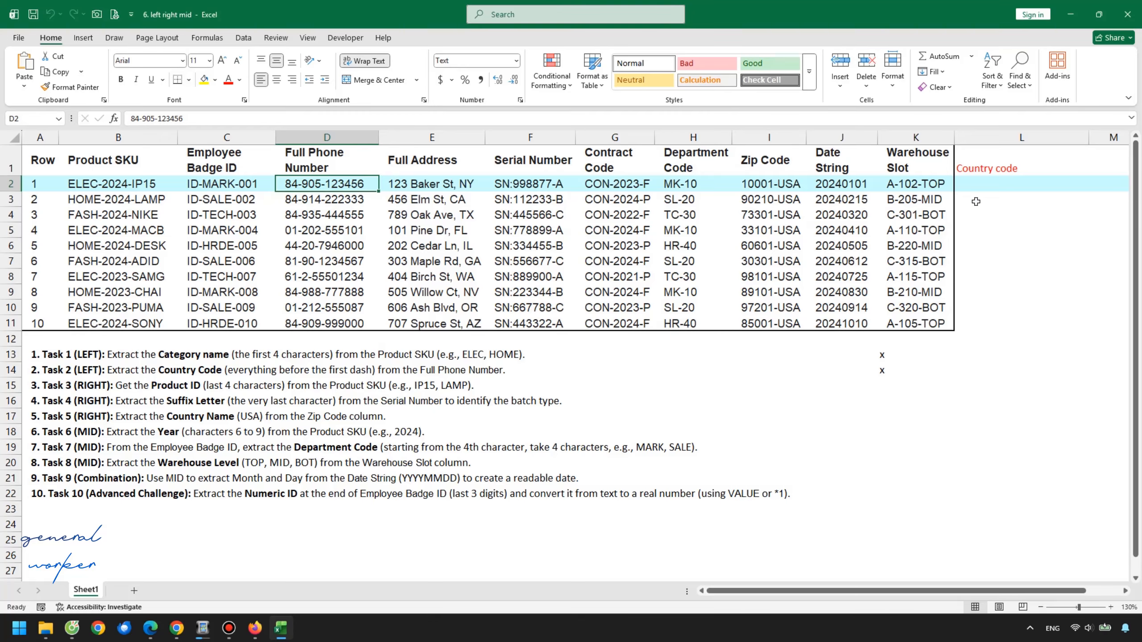
pyautogui.click(989, 196)
pyautogui.click(994, 183)
pyautogui.write('=')
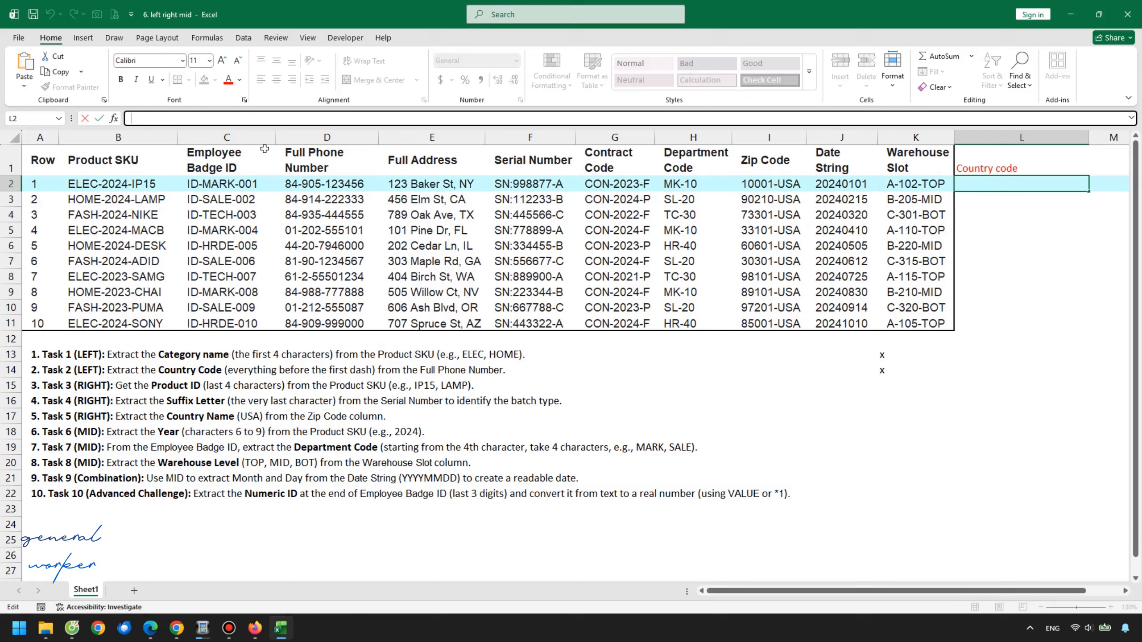
pyautogui.write('left')
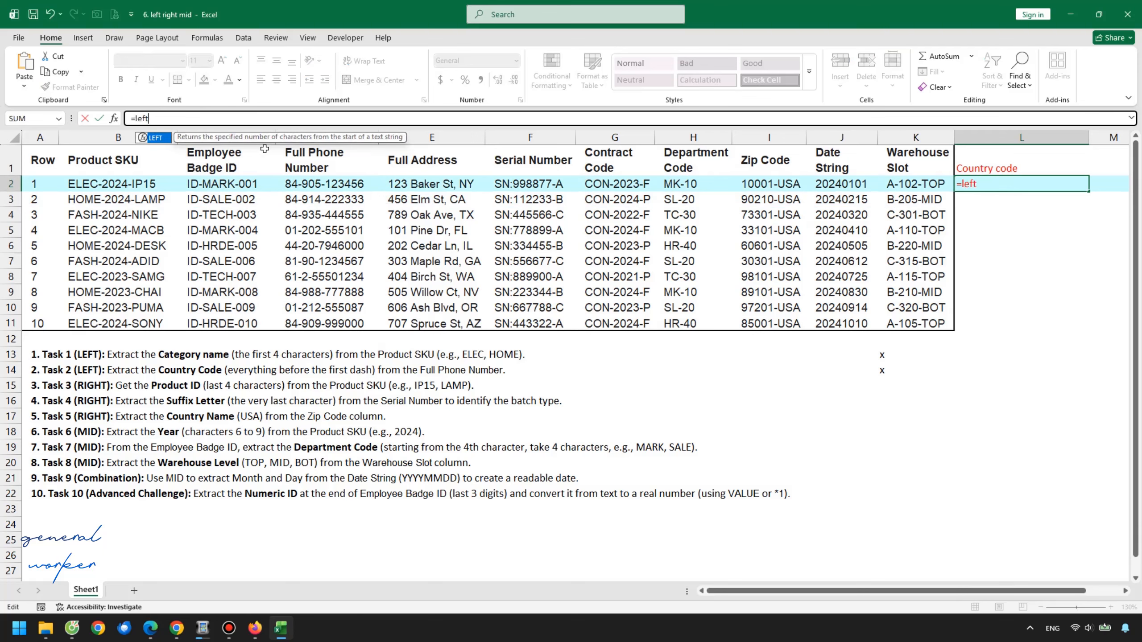
pyautogui.write('(')
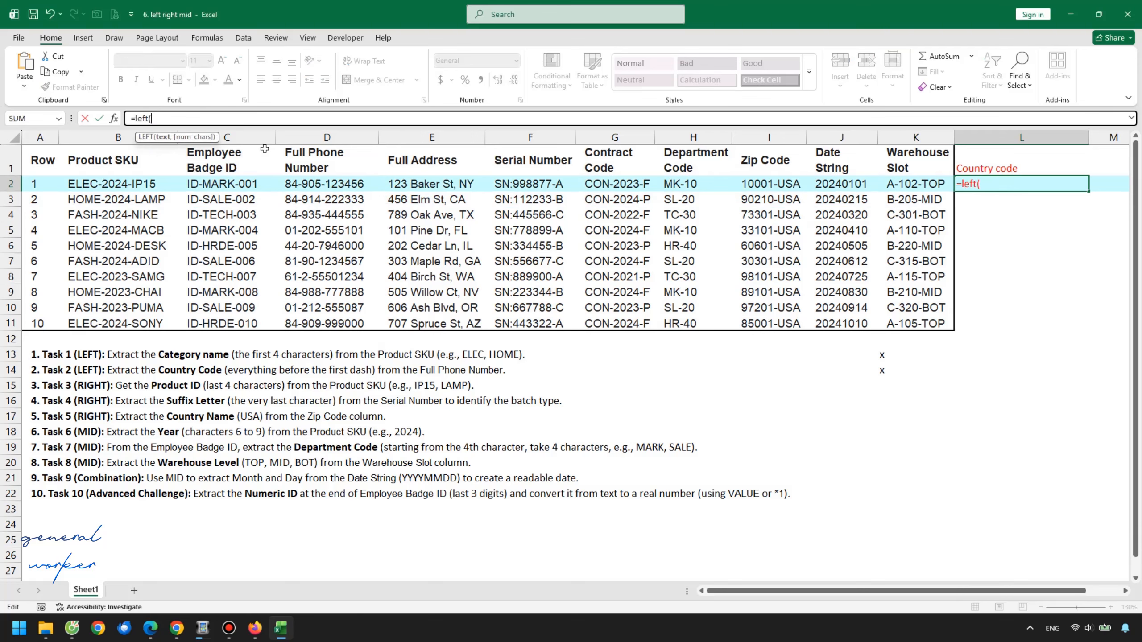
pyautogui.click(342, 184)
pyautogui.write(',')
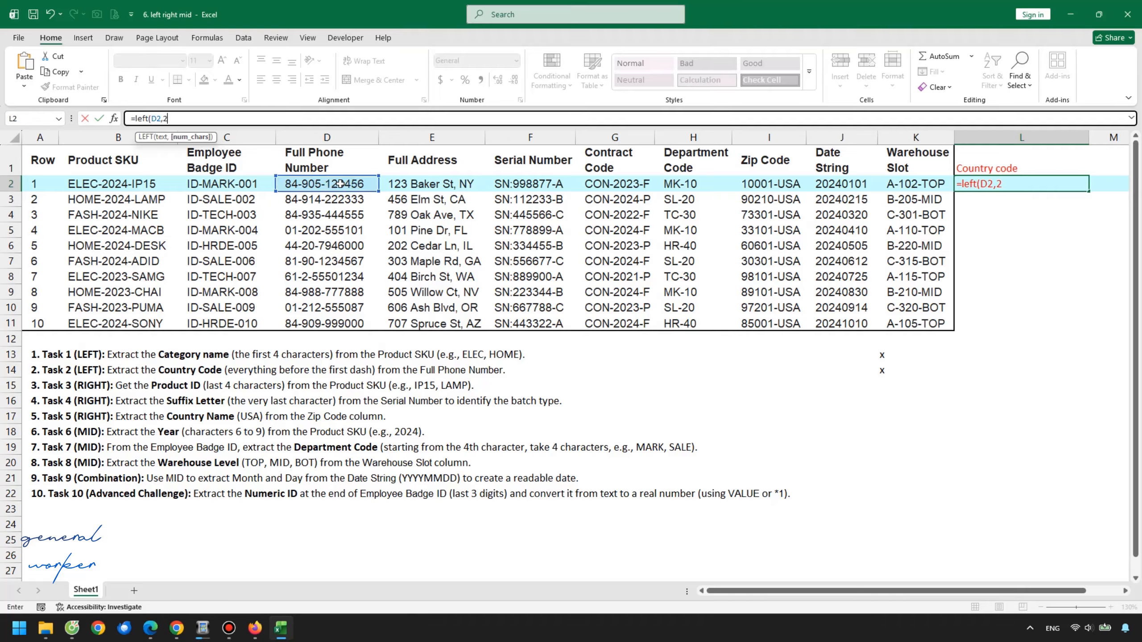
pyautogui.write('2)')
pyautogui.press('Return')
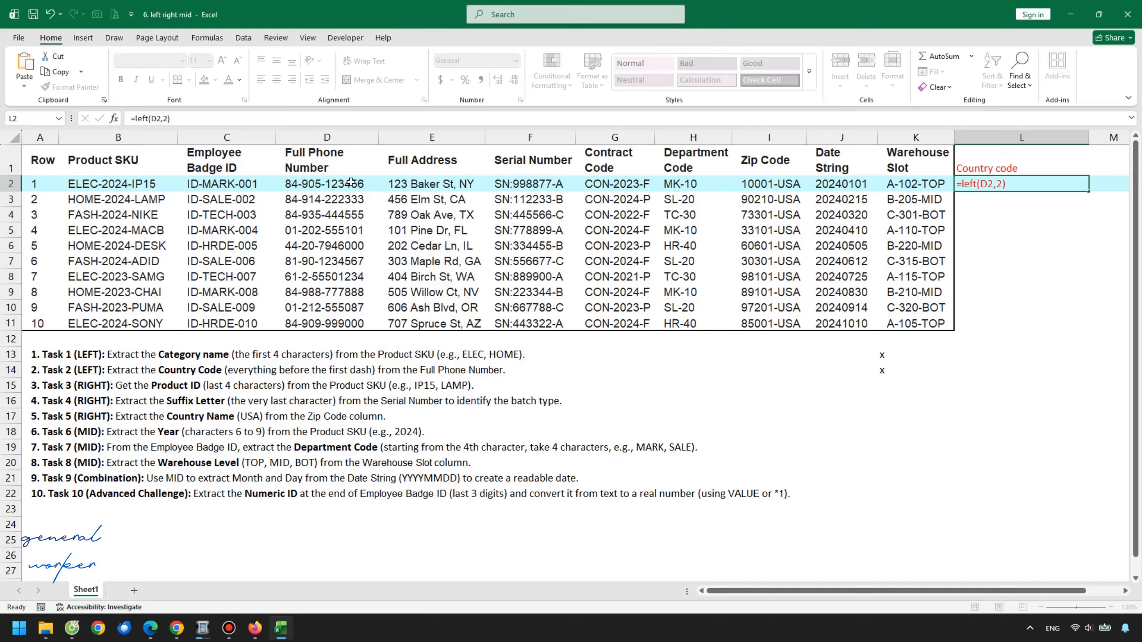
# Fill the country code formula down column L to row 11 and check several results
pyautogui.click(1008, 189)
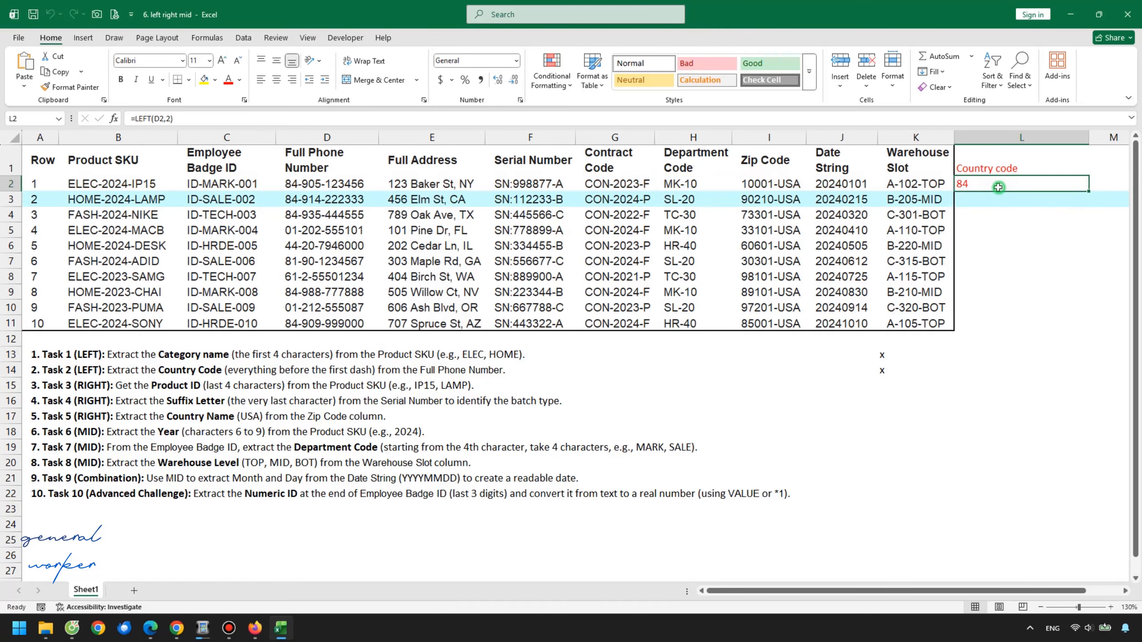
pyautogui.doubleClick(1089, 191)
pyautogui.click(1022, 238)
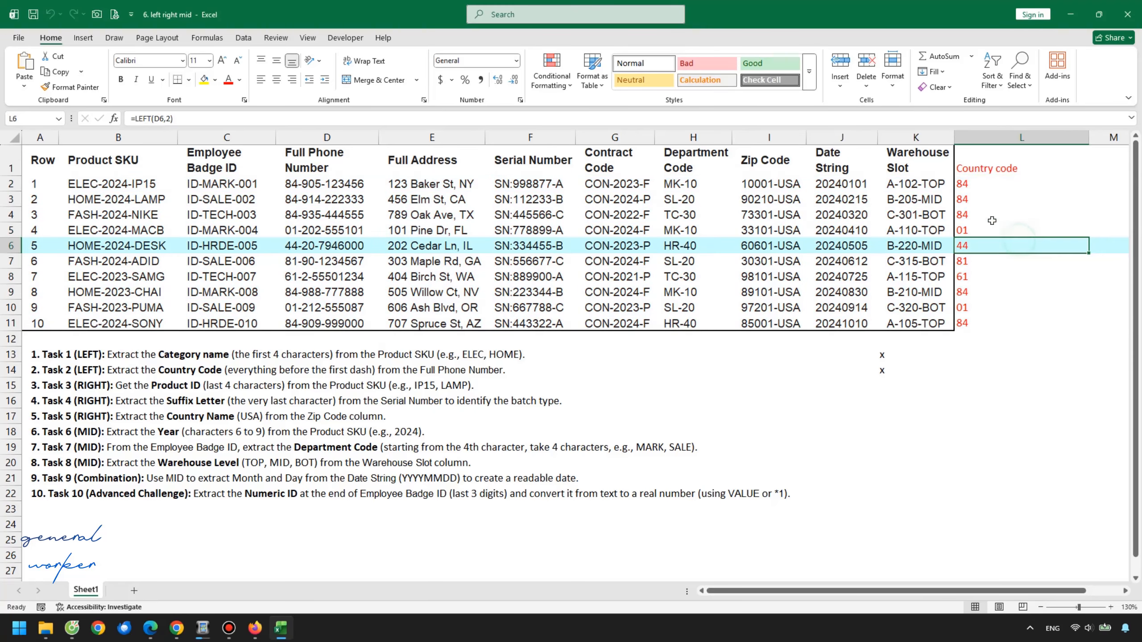
pyautogui.click(985, 214)
pyautogui.click(987, 251)
pyautogui.click(984, 260)
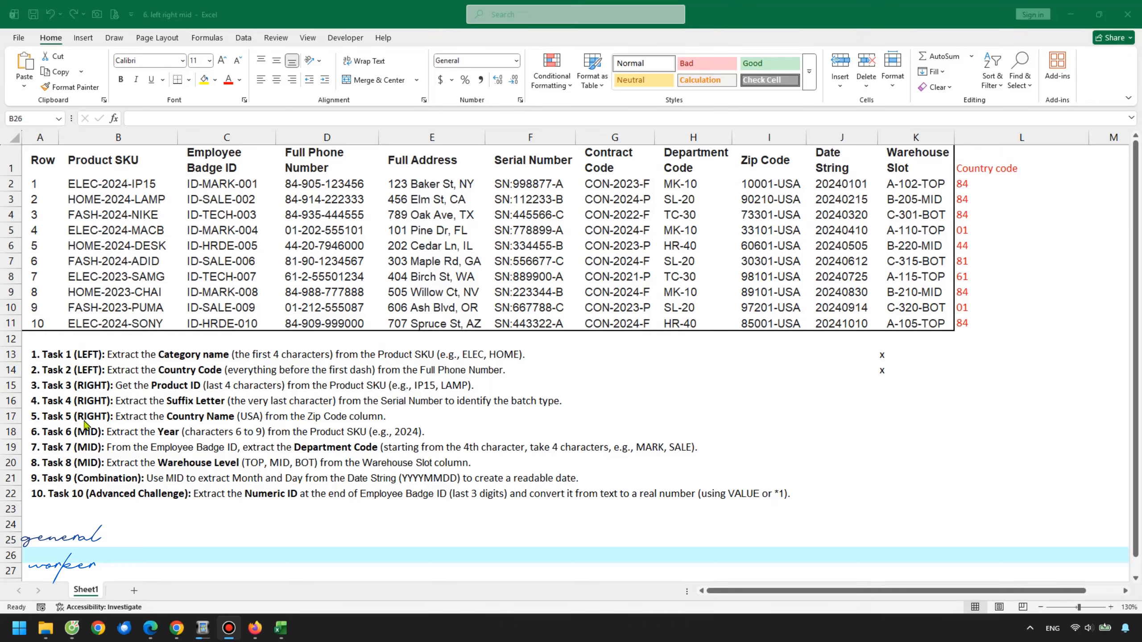
# Clear the country code header and results from L1:L11 to reuse the column for Task 3
pyautogui.click(81, 386)
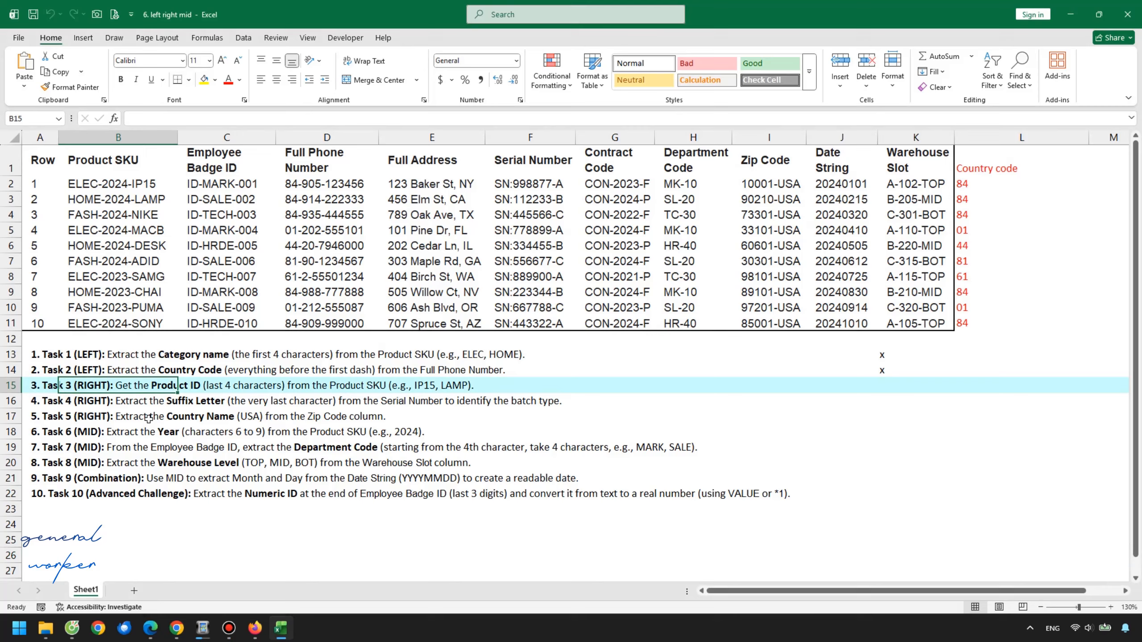
pyautogui.click(44, 384)
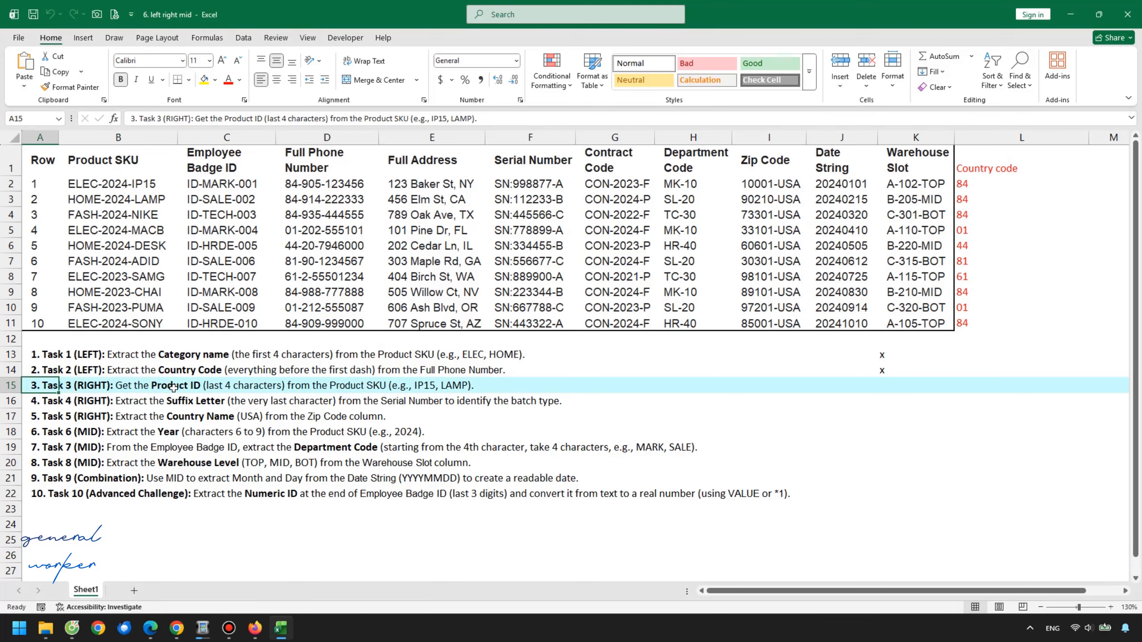
pyautogui.moveTo(128, 388); pyautogui.dragTo(450, 386)
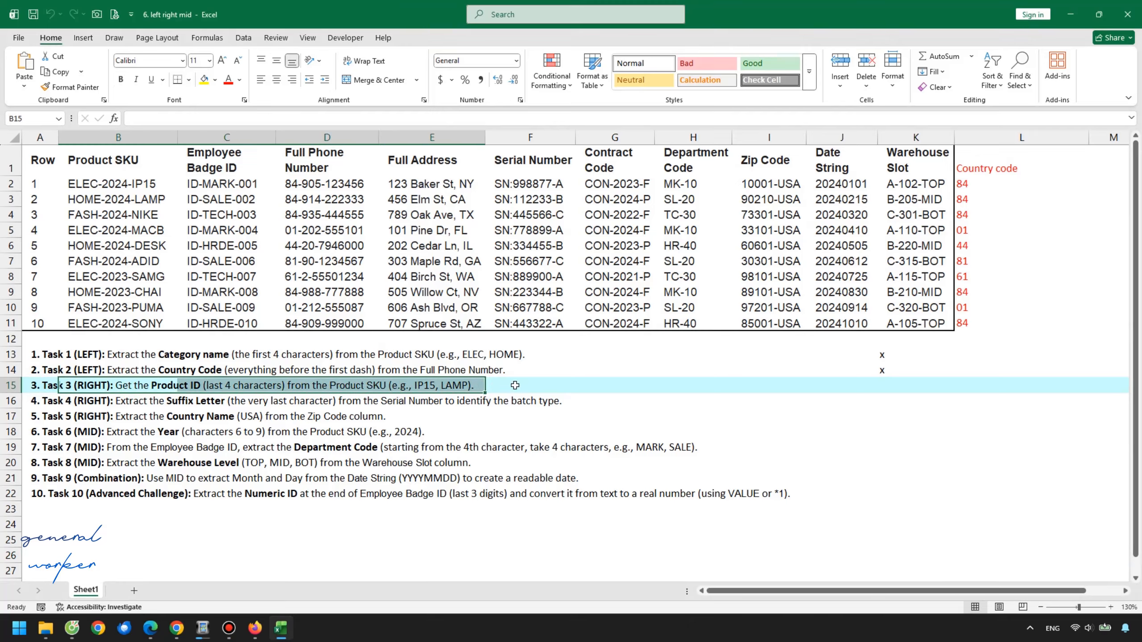
pyautogui.click(515, 385)
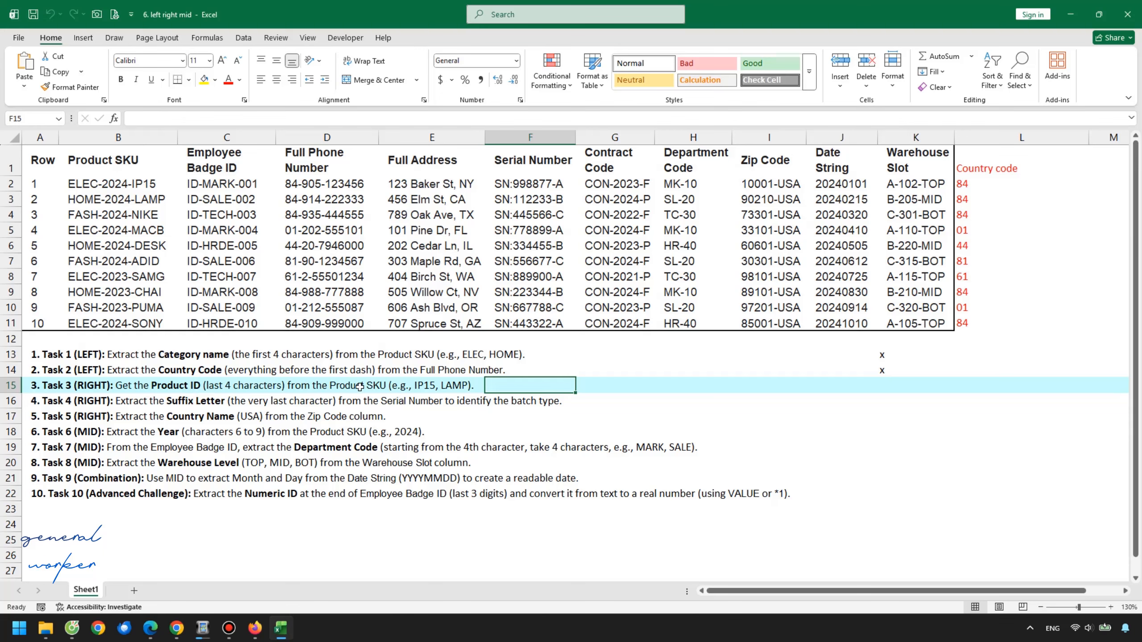
pyautogui.moveTo(112, 185); pyautogui.dragTo(138, 320)
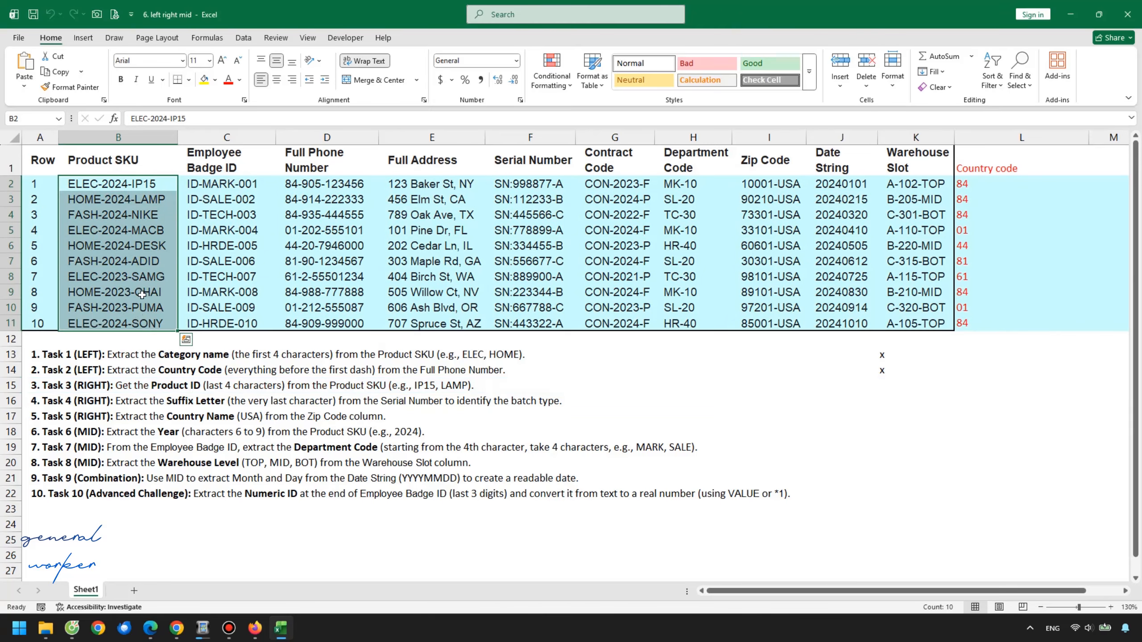
pyautogui.moveTo(987, 164); pyautogui.dragTo(991, 317)
pyautogui.press('Delete')
# Enter the header Product ID in cell L1
pyautogui.click(989, 166)
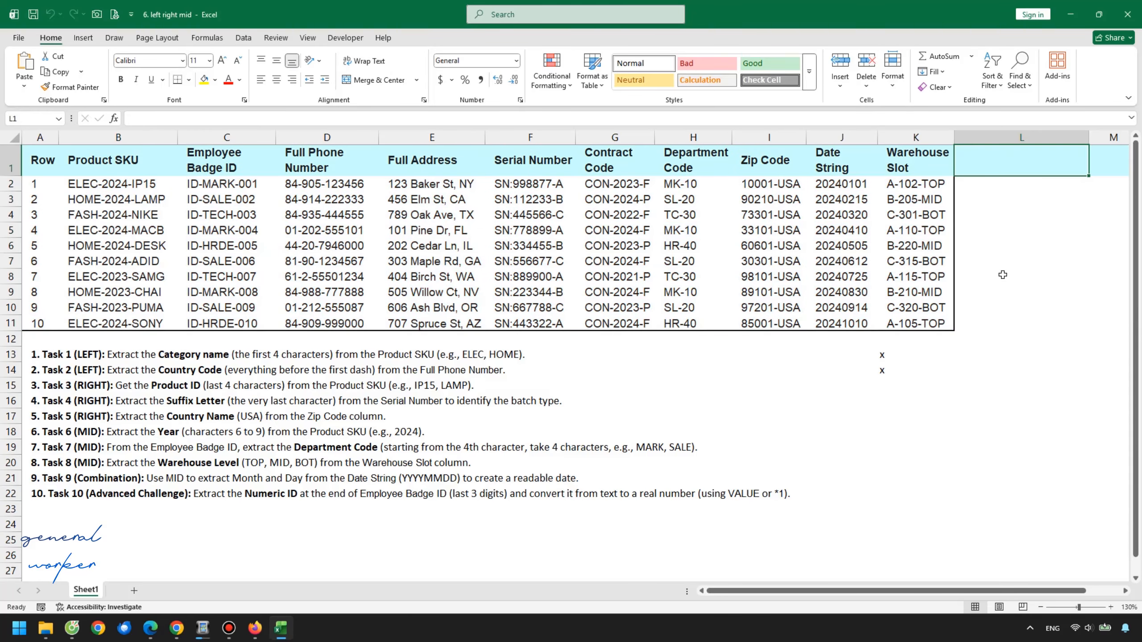
pyautogui.write('Product ID')
pyautogui.press('Return')
# Enter =RIGHT(B2,4) in L2 to extract the last four characters of the Product SKU
pyautogui.click(155, 186)
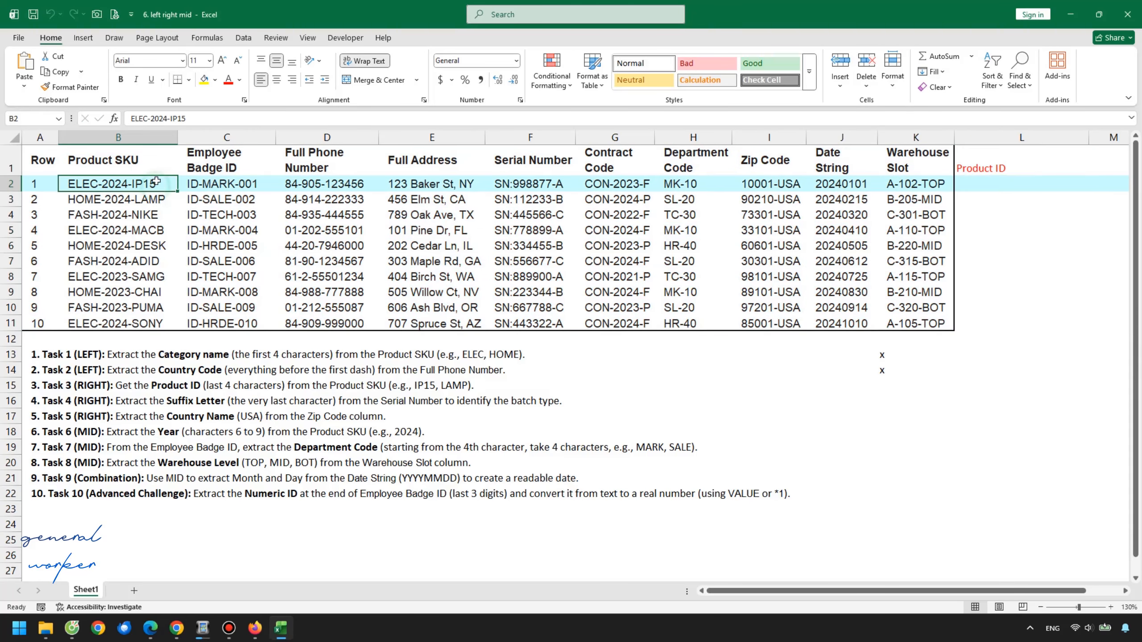
pyautogui.click(1005, 188)
pyautogui.click(323, 120)
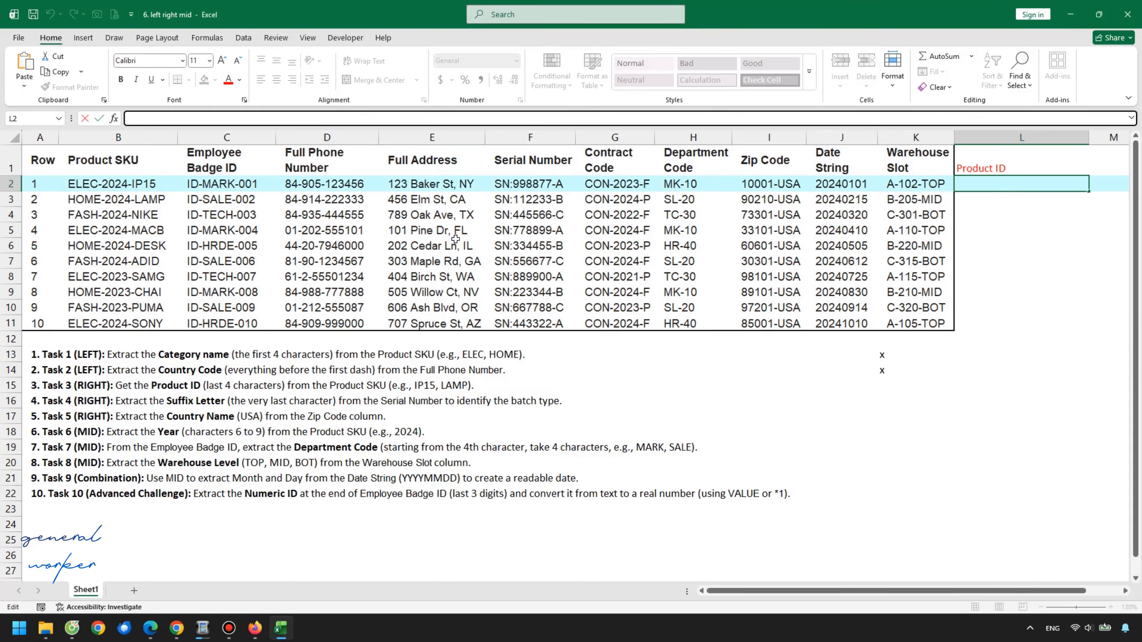
pyautogui.write('=right(')
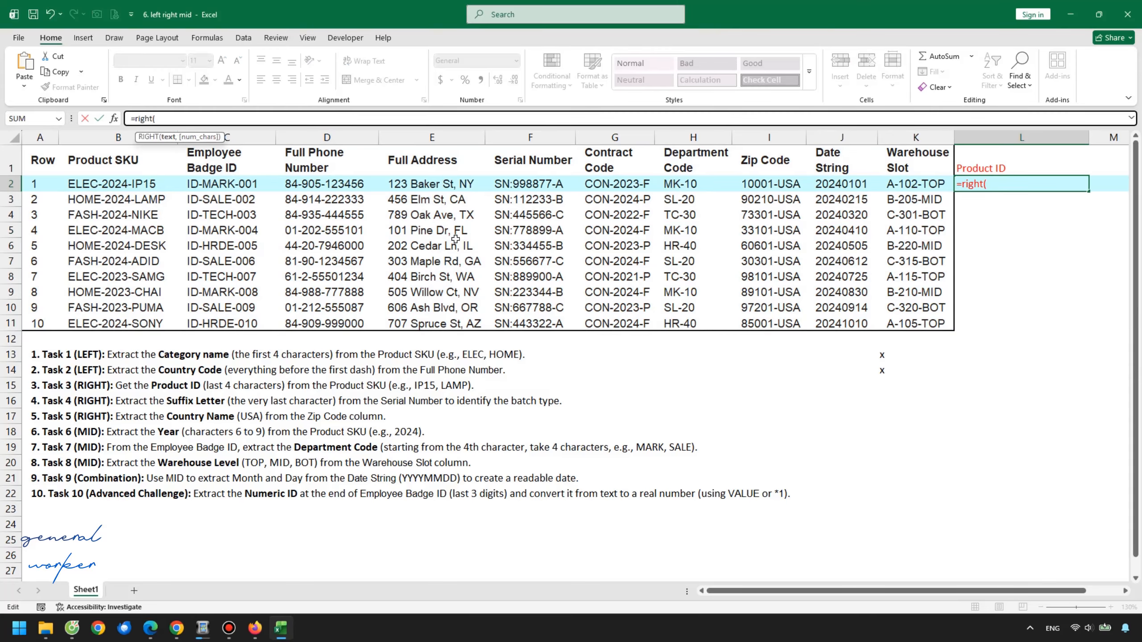
pyautogui.click(145, 185)
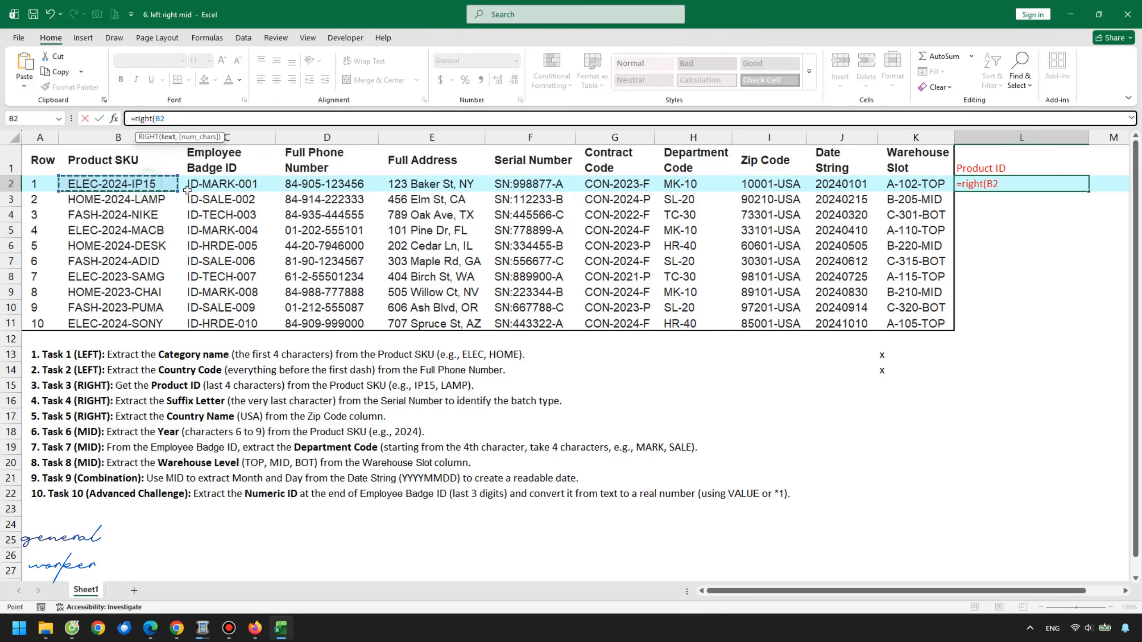
pyautogui.write(',')
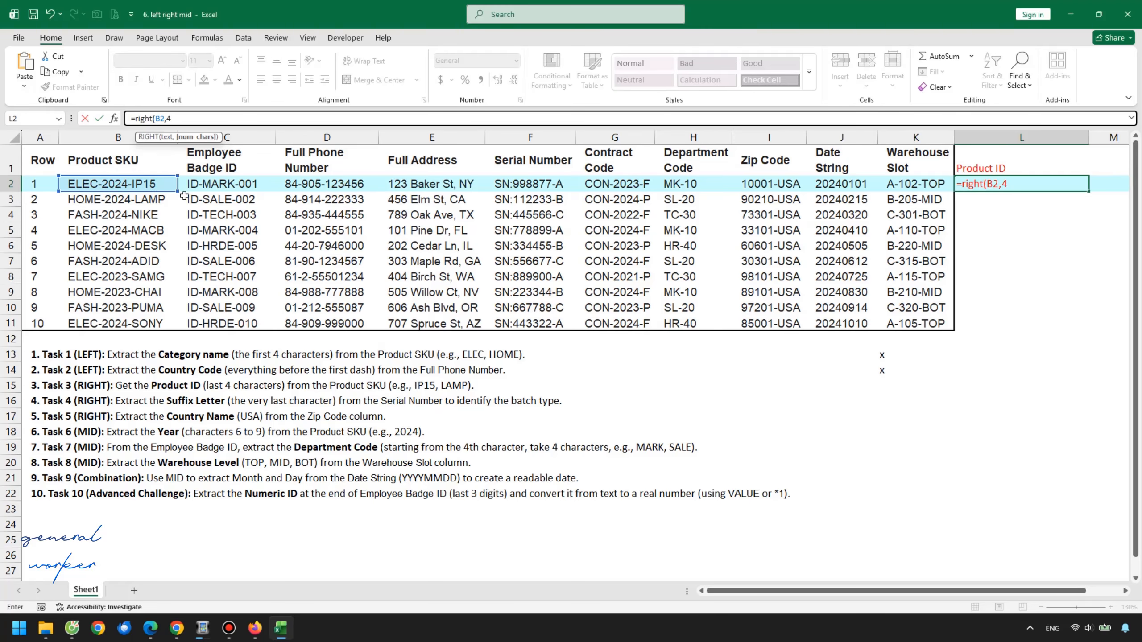
pyautogui.write('4')
pyautogui.press('Return')
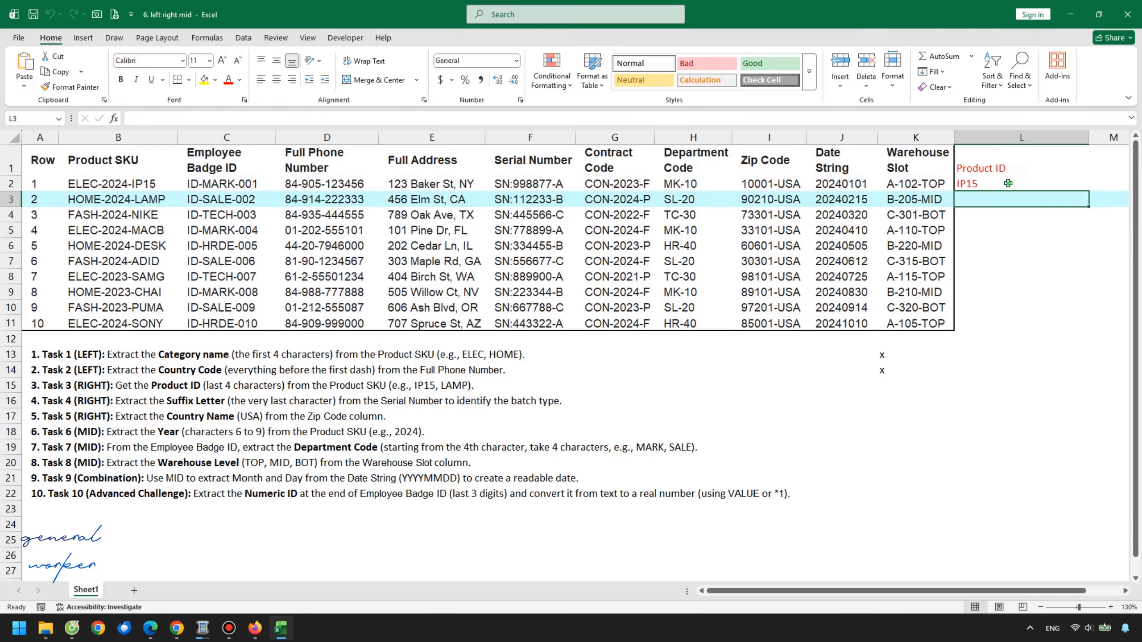
# Fill the RIGHT formula down column L to row 11 and check several product IDs
pyautogui.click(1007, 184)
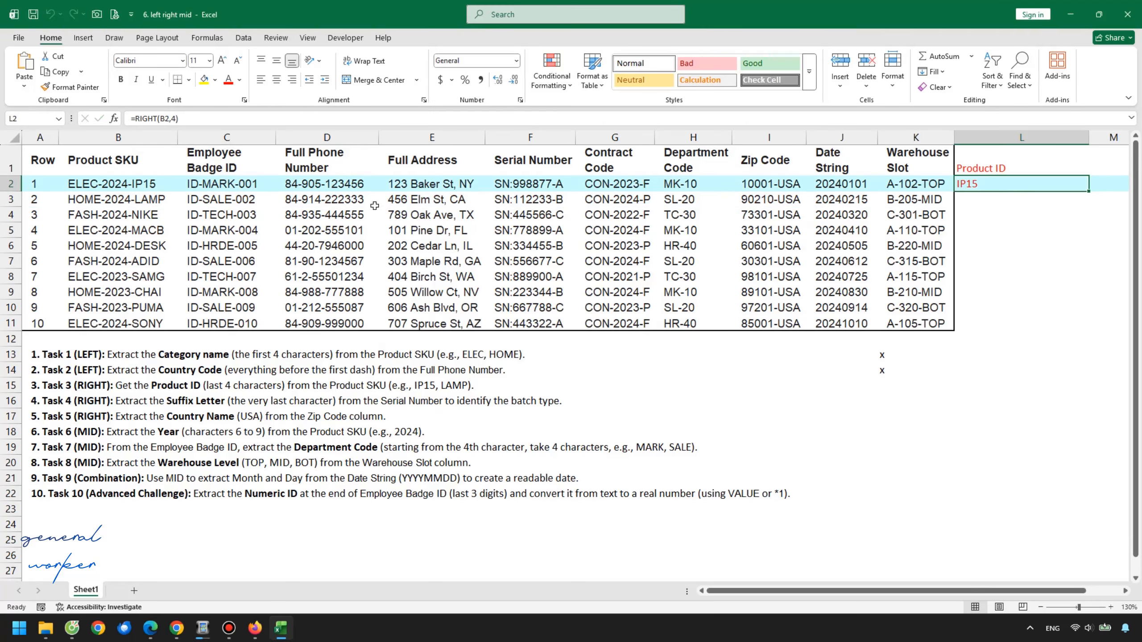
pyautogui.doubleClick(1091, 191)
pyautogui.click(1041, 198)
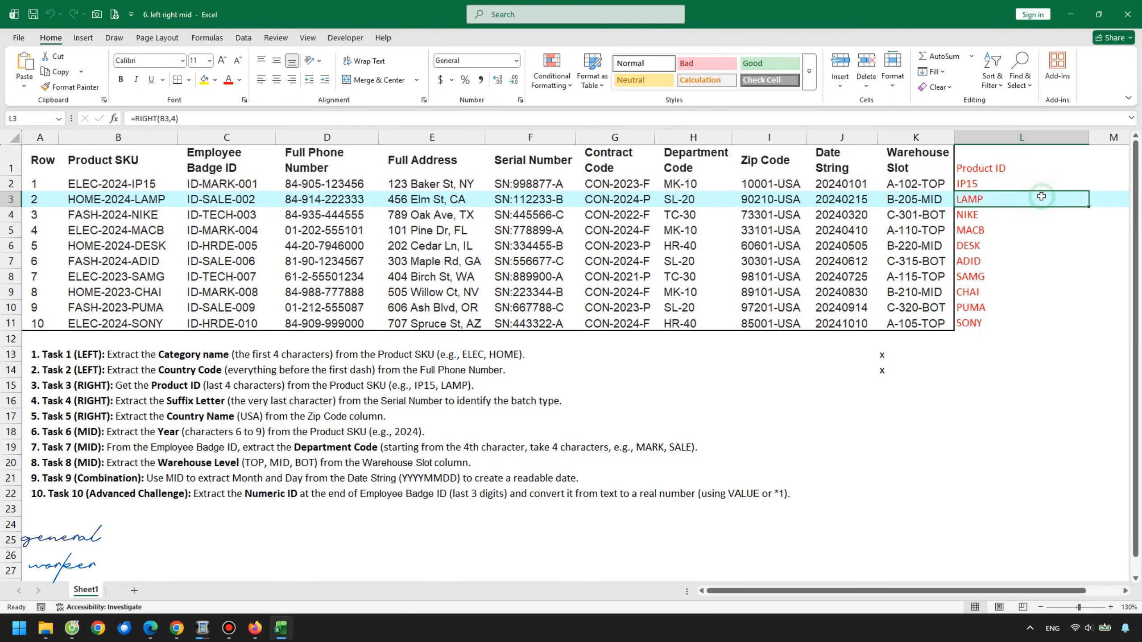
pyautogui.click(1033, 231)
pyautogui.click(1017, 292)
pyautogui.click(1008, 307)
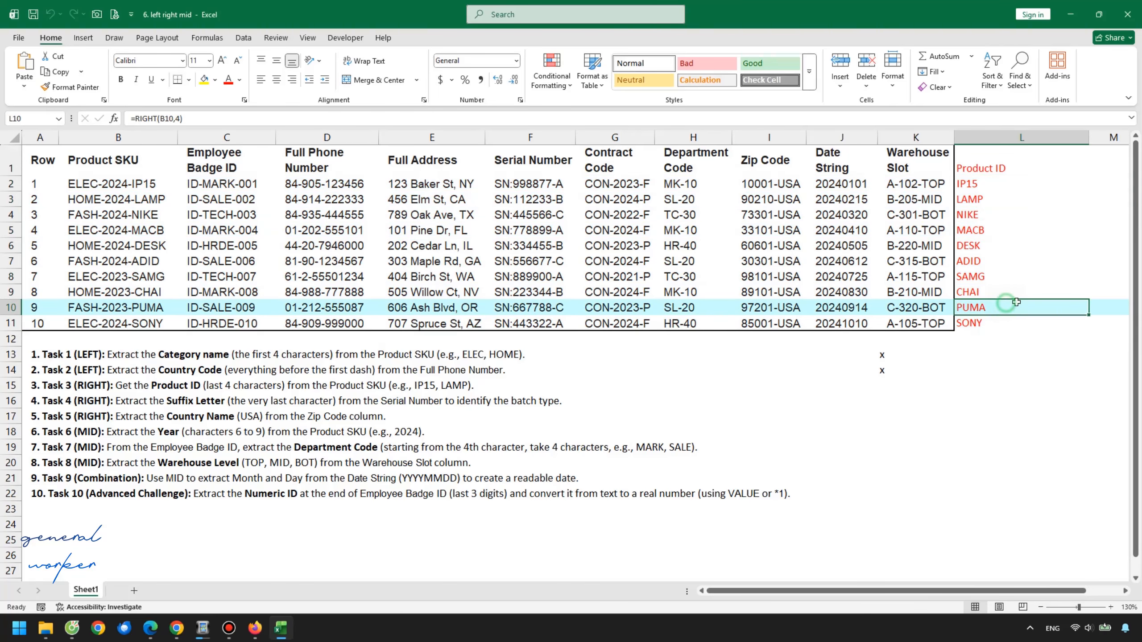
pyautogui.click(992, 247)
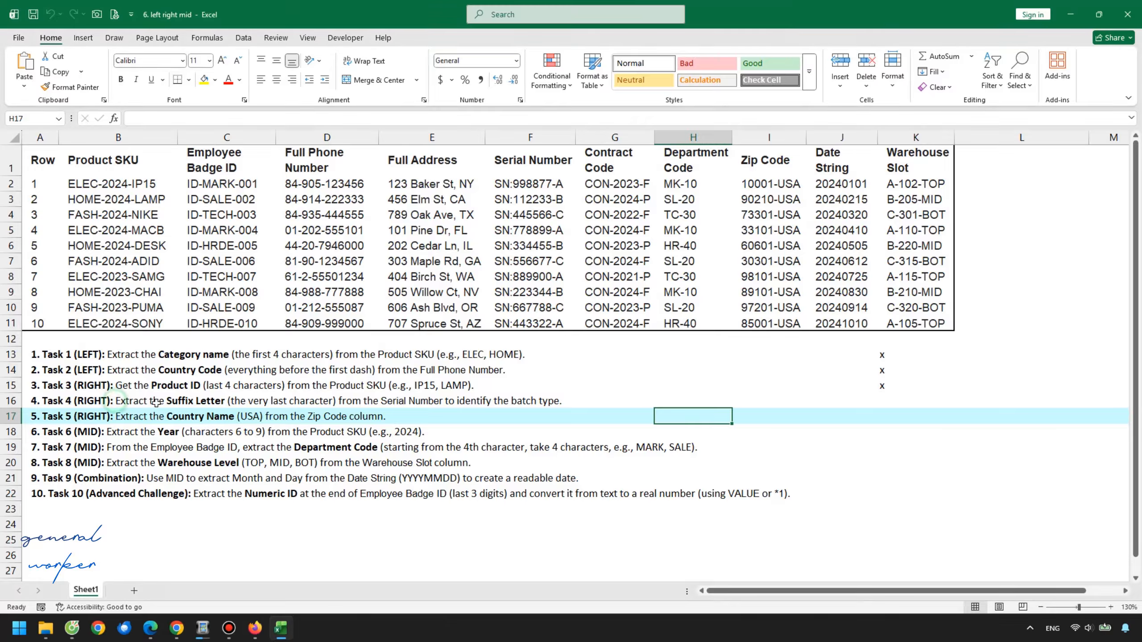
# Mark Task 4 by entering x in cell K16 beside it
pyautogui.click(917, 404)
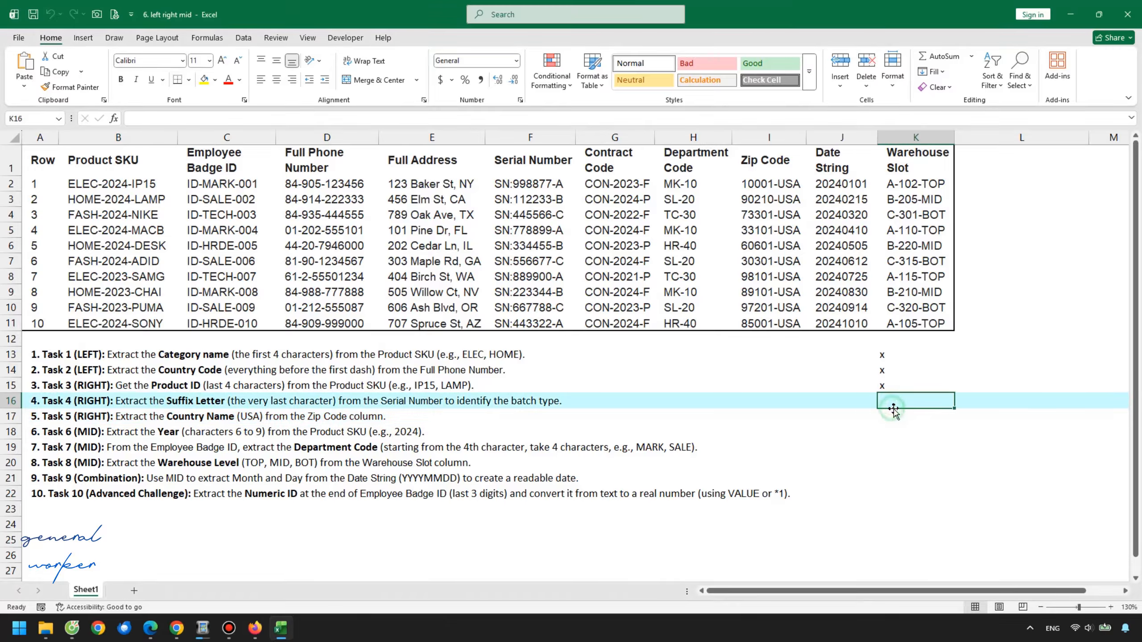
pyautogui.write('x')
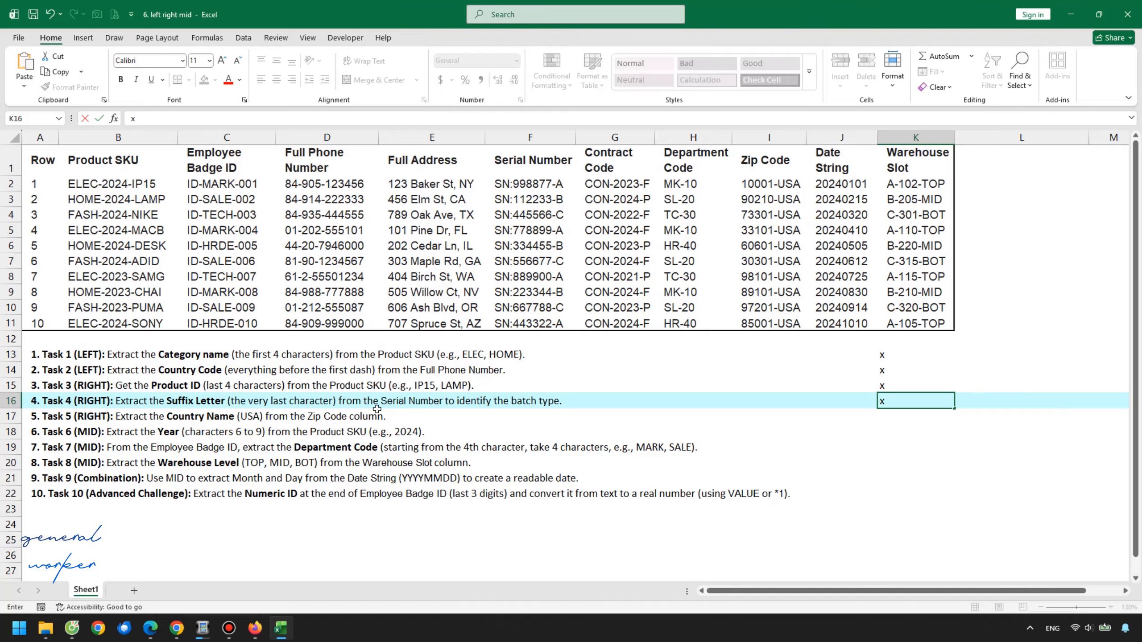
pyautogui.click(824, 399)
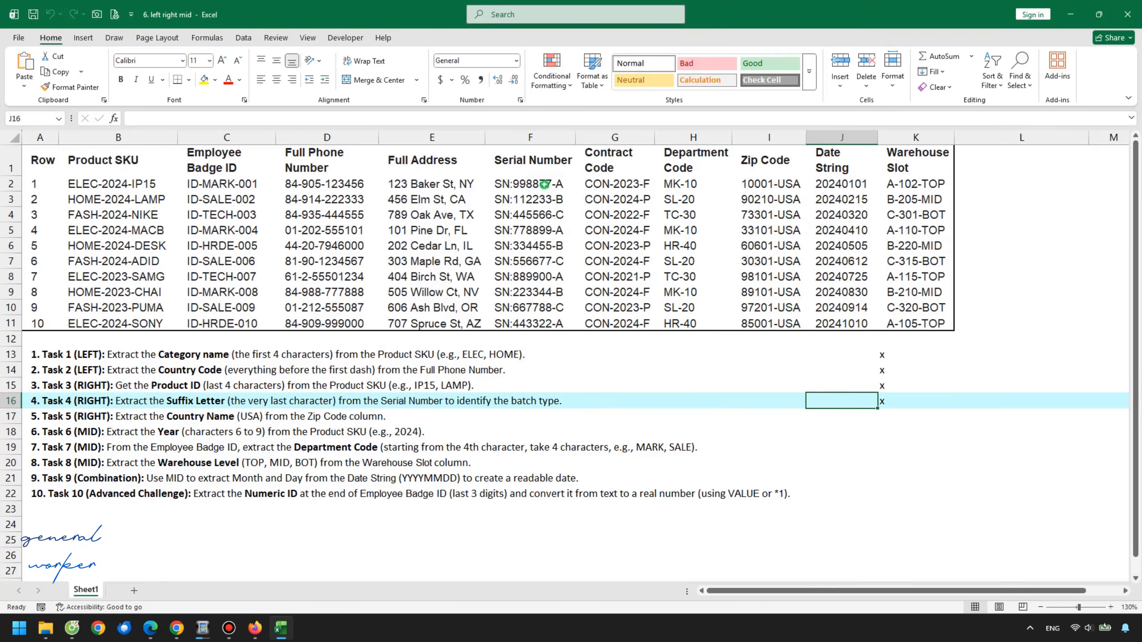
# Enter the header suffix letter in cell L1 for the Serial Number extraction
pyautogui.click(544, 184)
pyautogui.keyDown('shift'); pyautogui.click(568, 320); pyautogui.keyUp('shift')
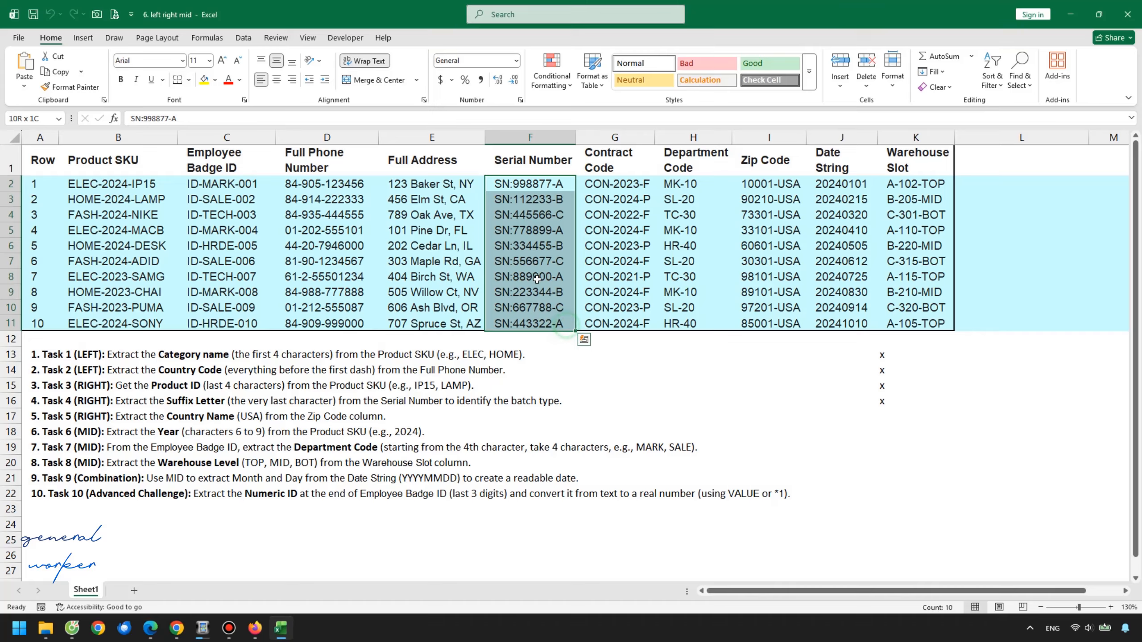
pyautogui.click(963, 173)
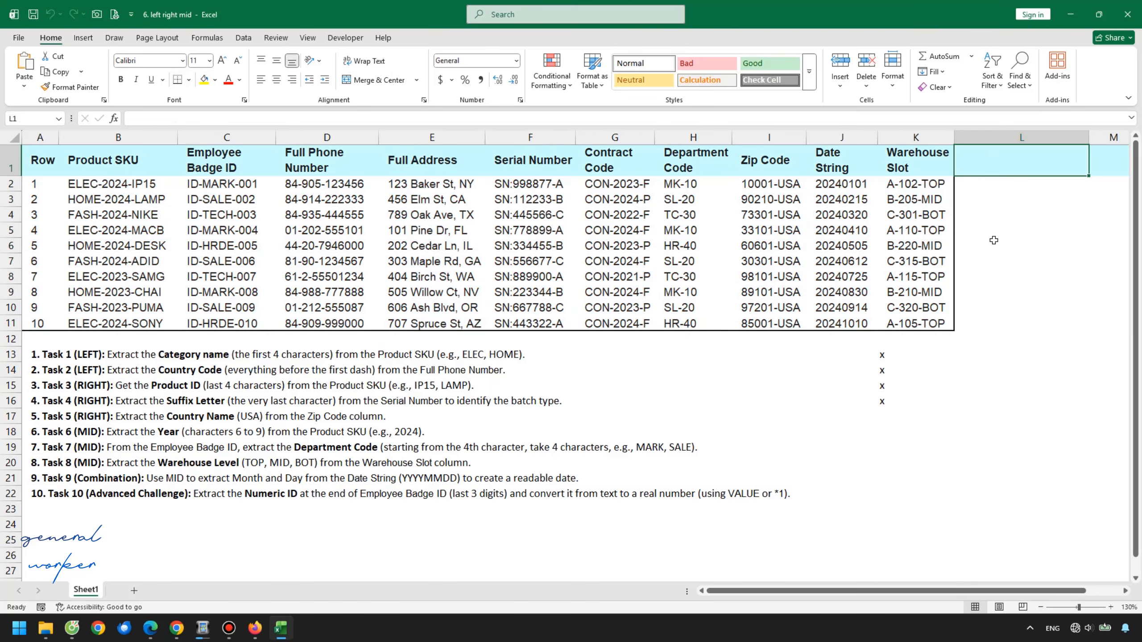
pyautogui.write('suf')
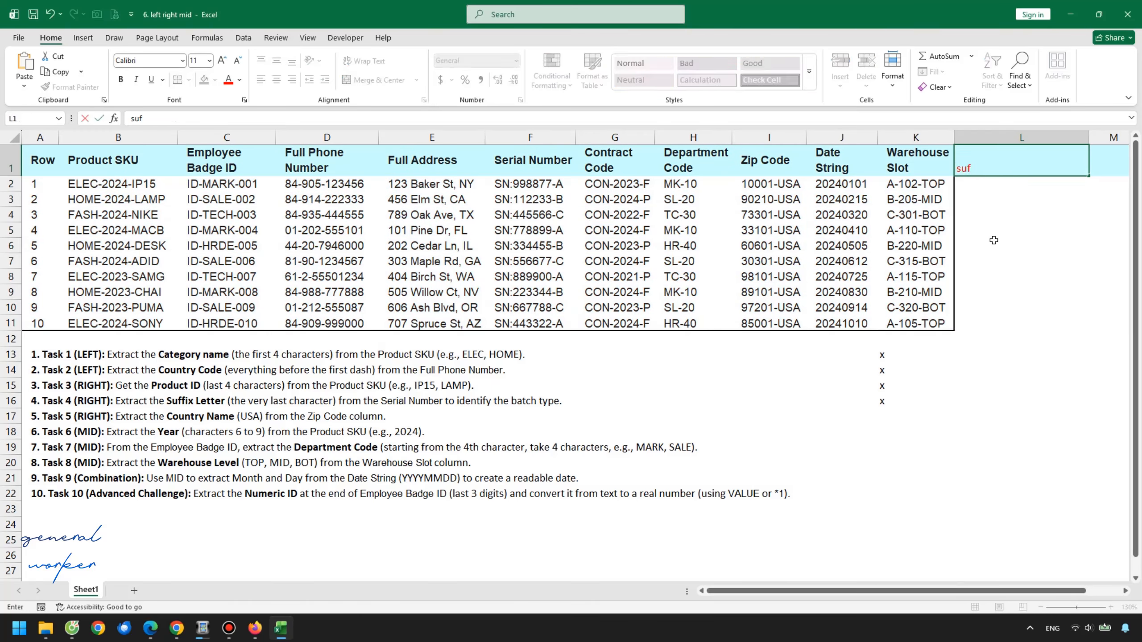
pyautogui.write('fix letter')
pyautogui.press('Return')
# Enter =RIGHT(F2,1) in L2 to extract the last character of the Serial Number
pyautogui.write('=')
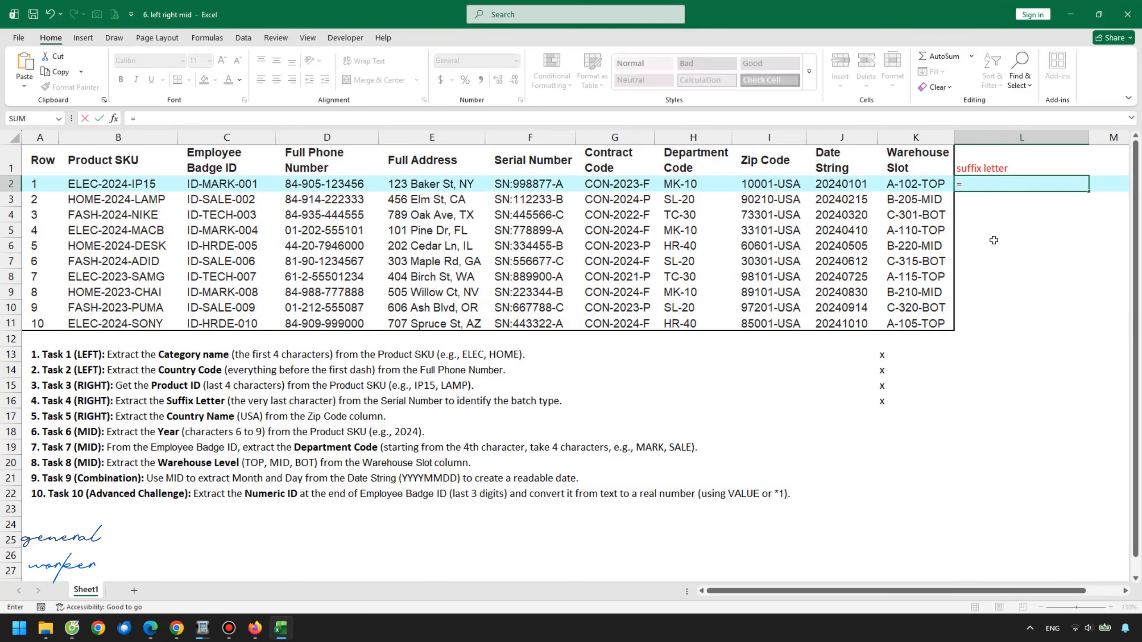
pyautogui.write('right(')
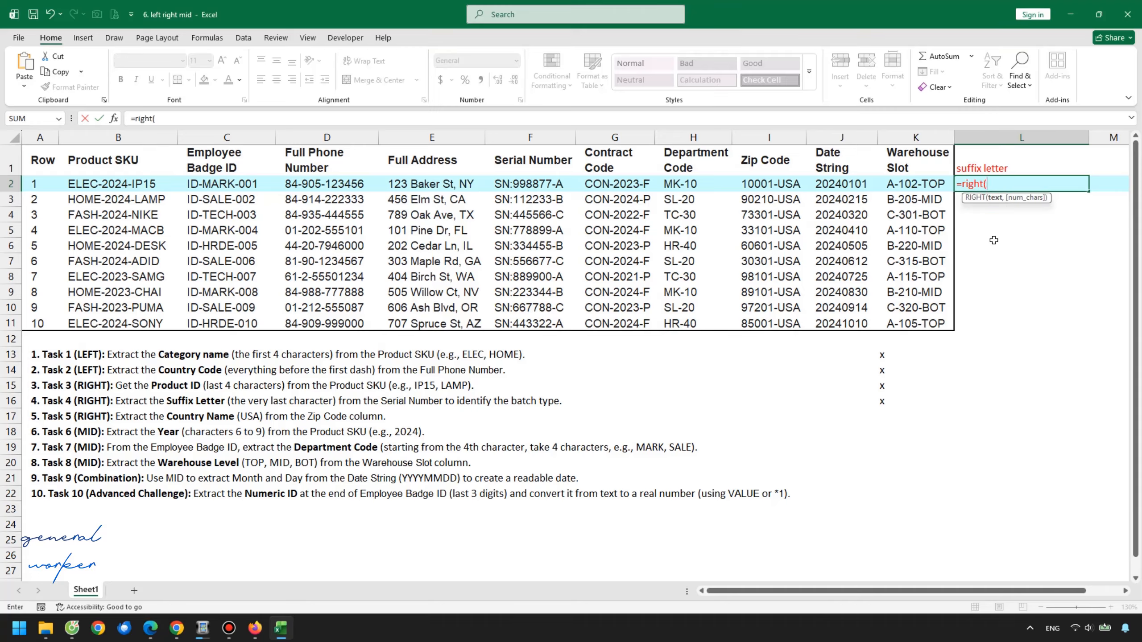
pyautogui.click(563, 183)
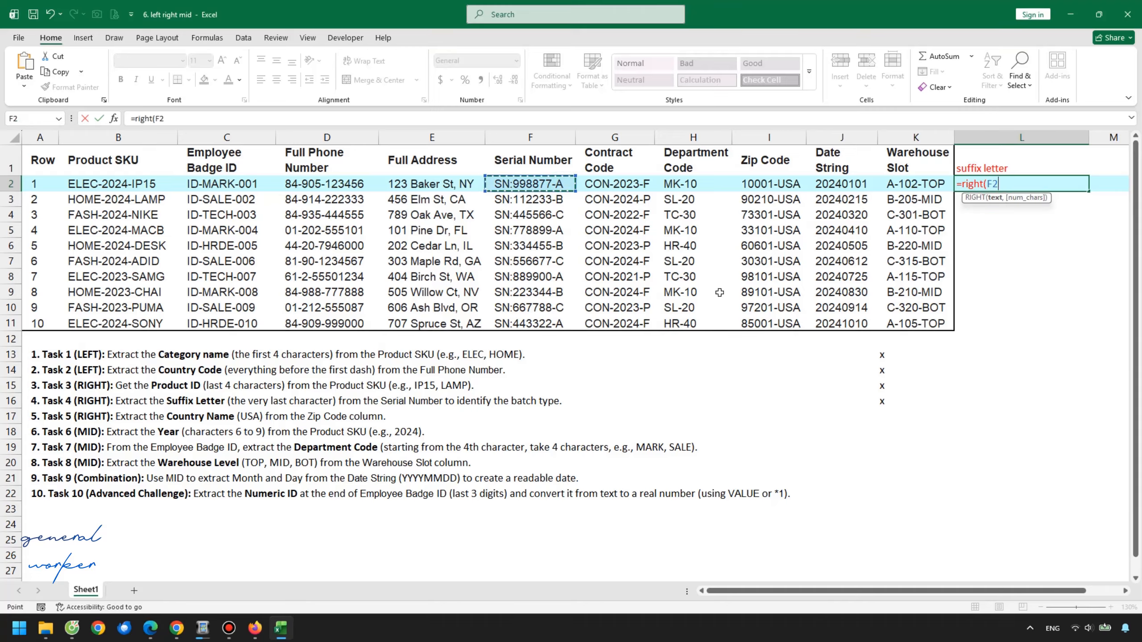
pyautogui.write(',')
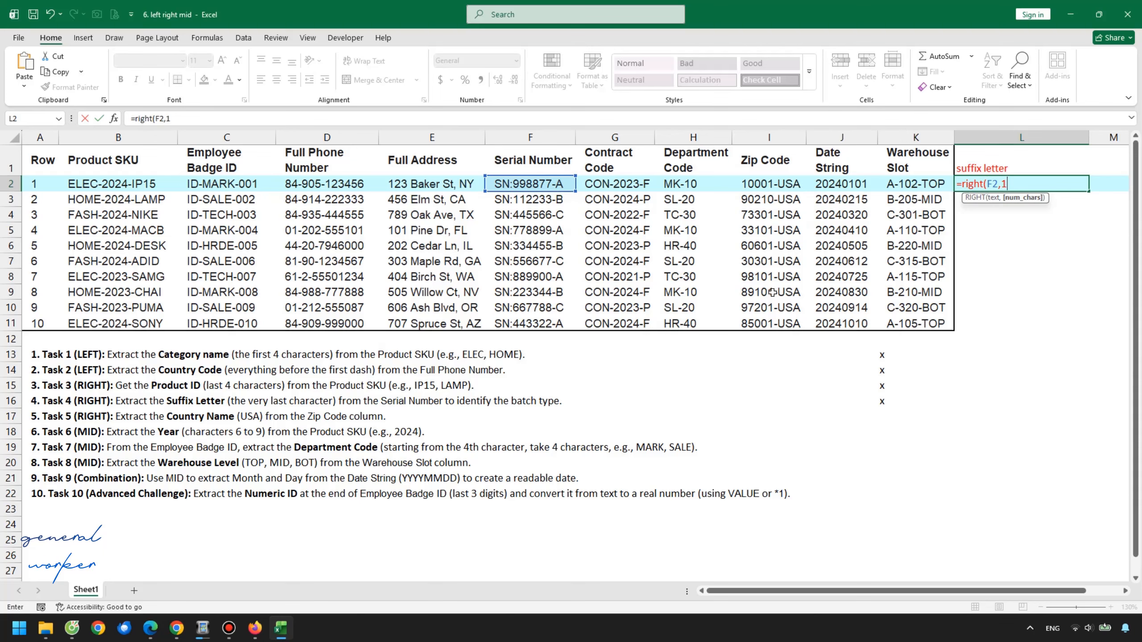
pyautogui.write('1)')
pyautogui.press('Return')
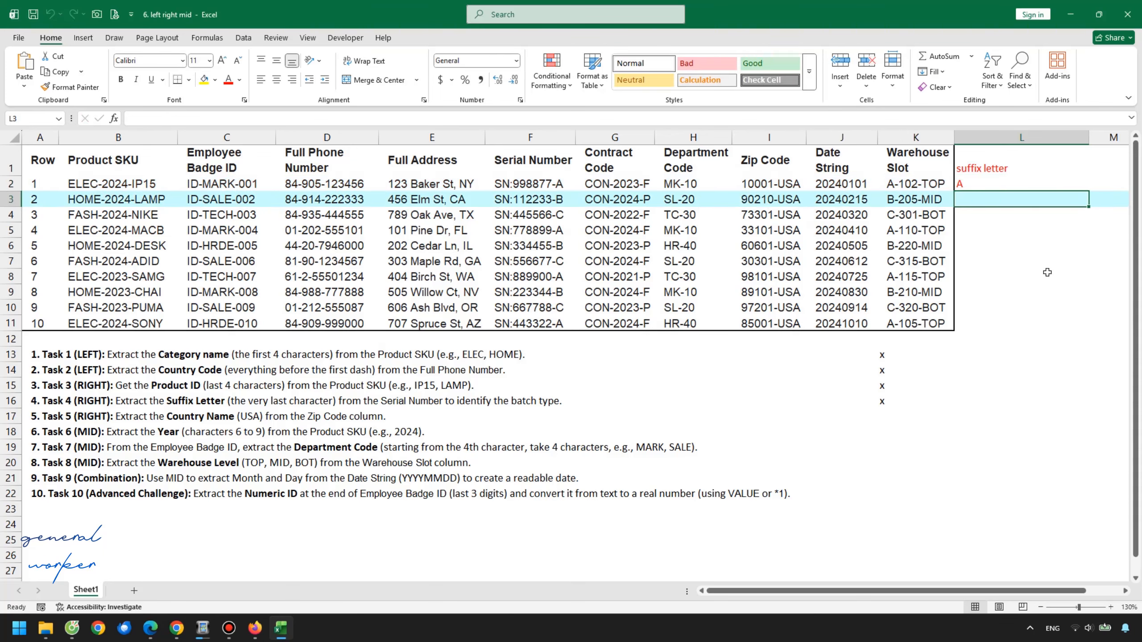
# Fill the suffix formula down column L to row 11 and check several results
pyautogui.click(1054, 183)
pyautogui.doubleClick(1088, 192)
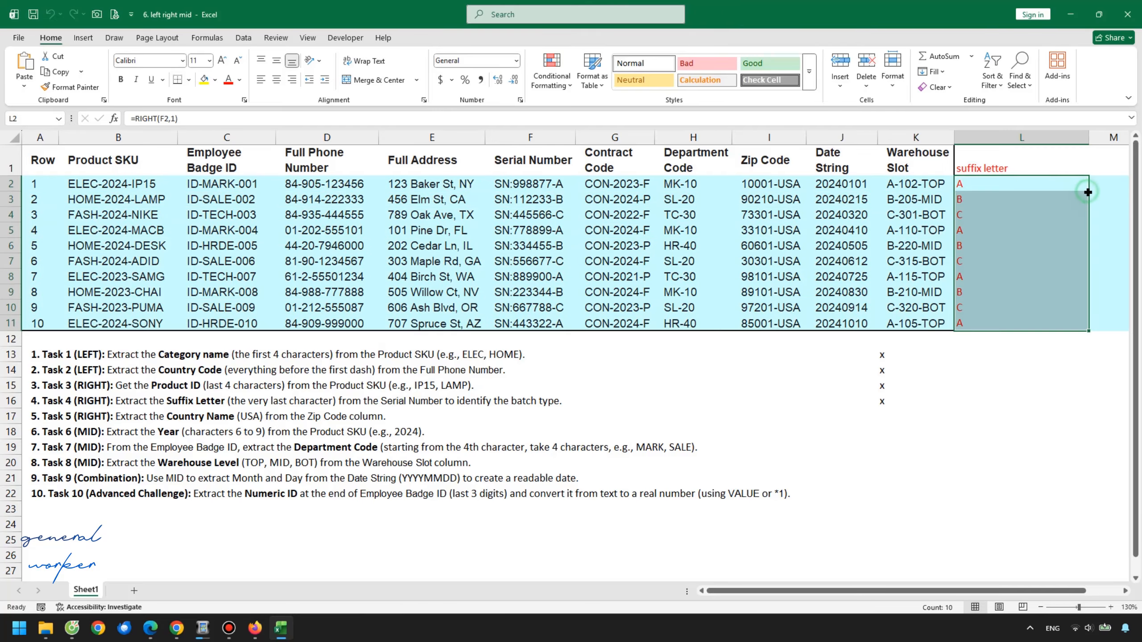
pyautogui.click(1027, 239)
pyautogui.click(1018, 275)
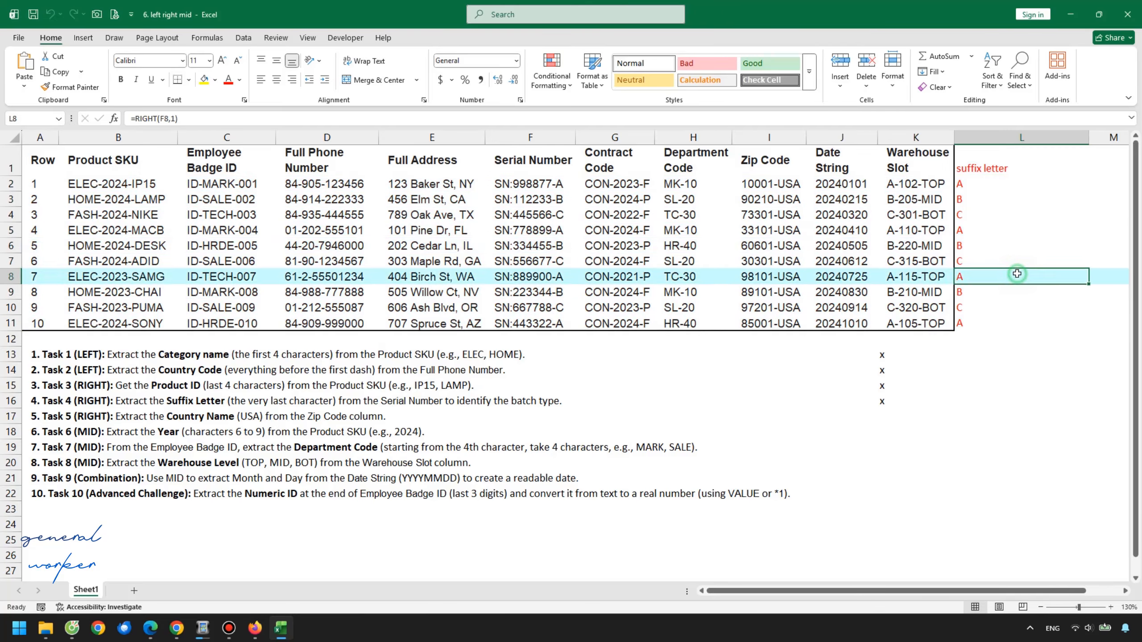
pyautogui.click(1020, 308)
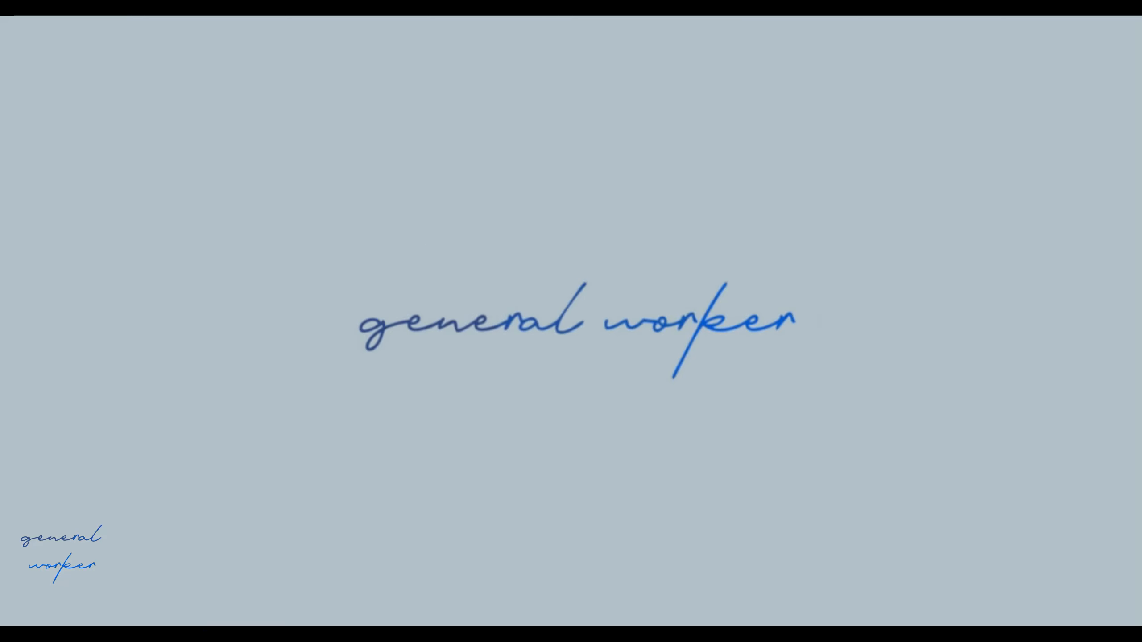
# Mark Task 5 by entering x in cell K17 beside it
pyautogui.click(90, 418)
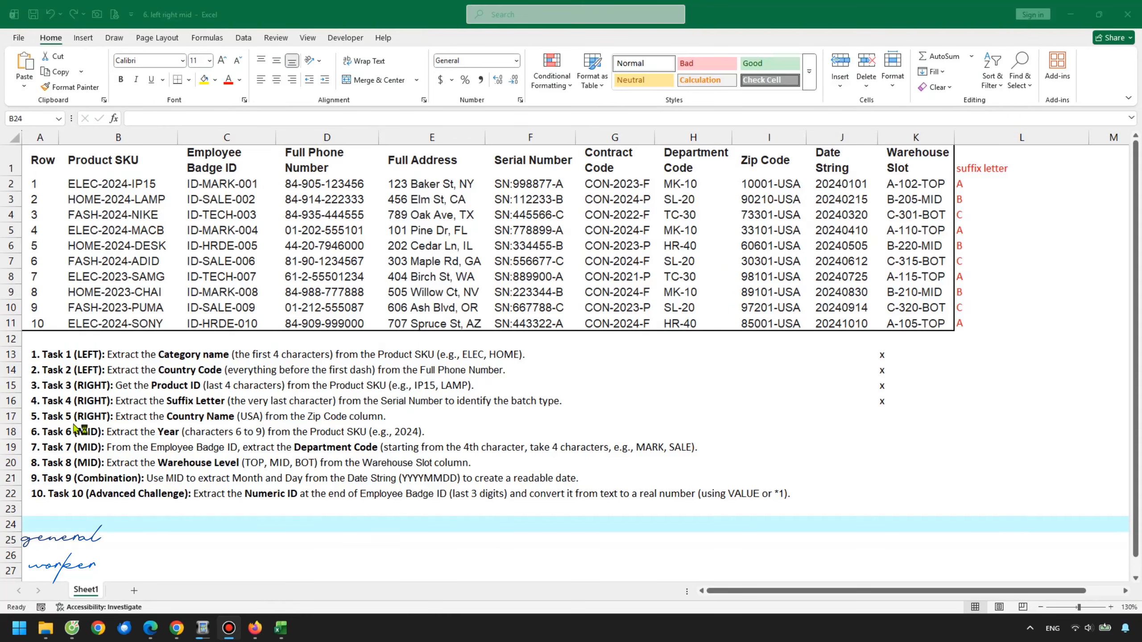
pyautogui.click(907, 417)
pyautogui.write('x')
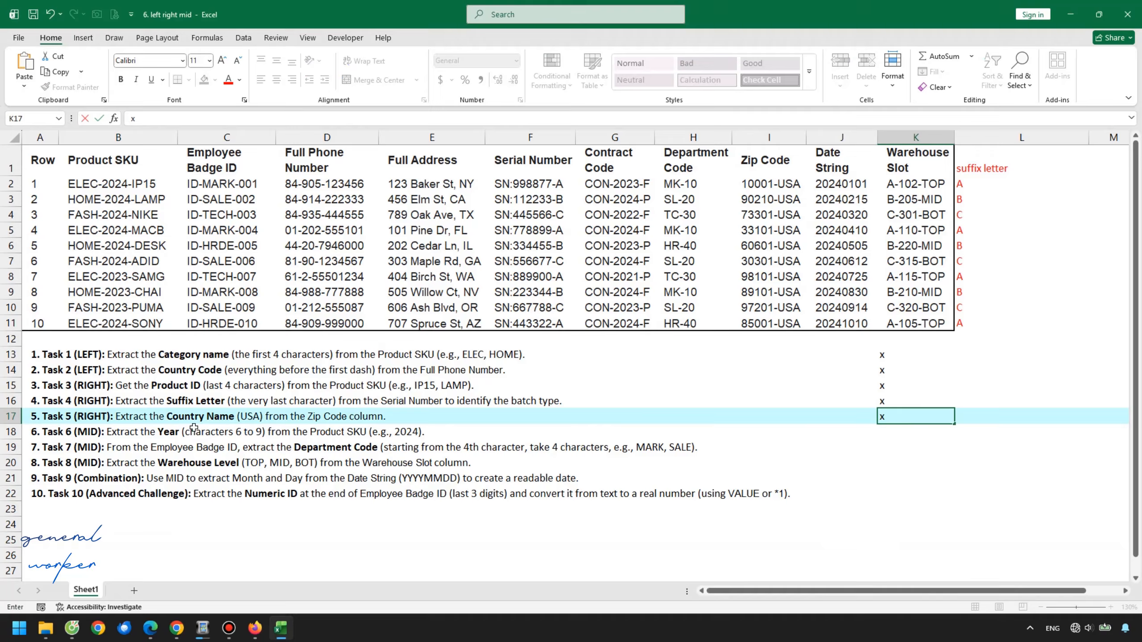
# Review the Zip Code column and enter the header Country name in cell L1
pyautogui.click(387, 417)
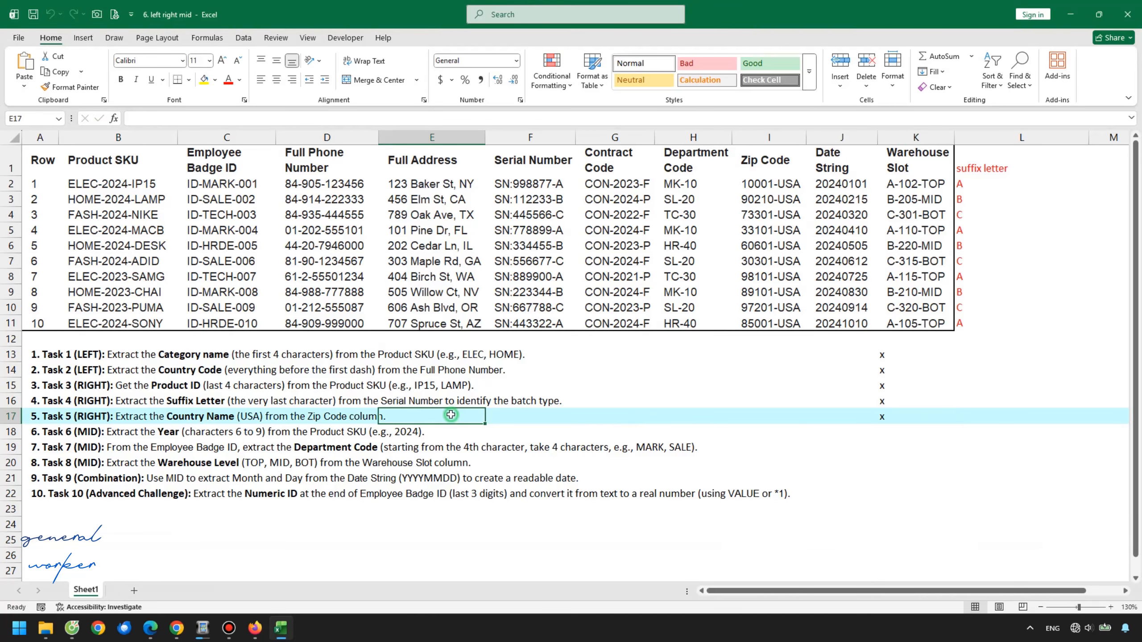
pyautogui.click(533, 415)
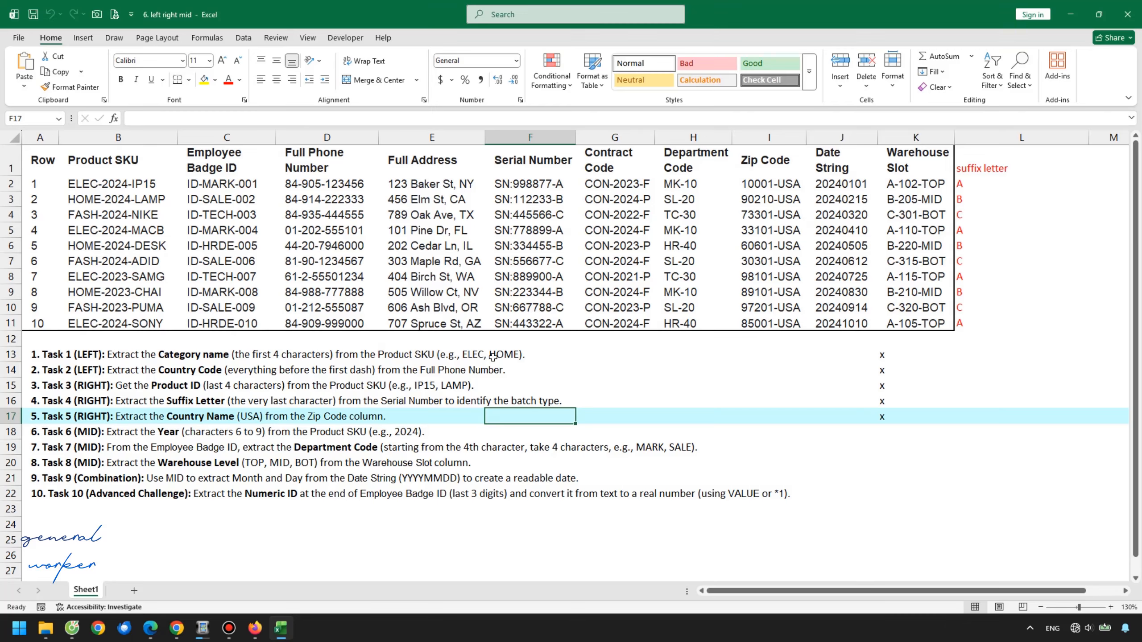
pyautogui.click(795, 187)
pyautogui.moveTo(795, 185); pyautogui.dragTo(792, 324)
pyautogui.click(790, 262)
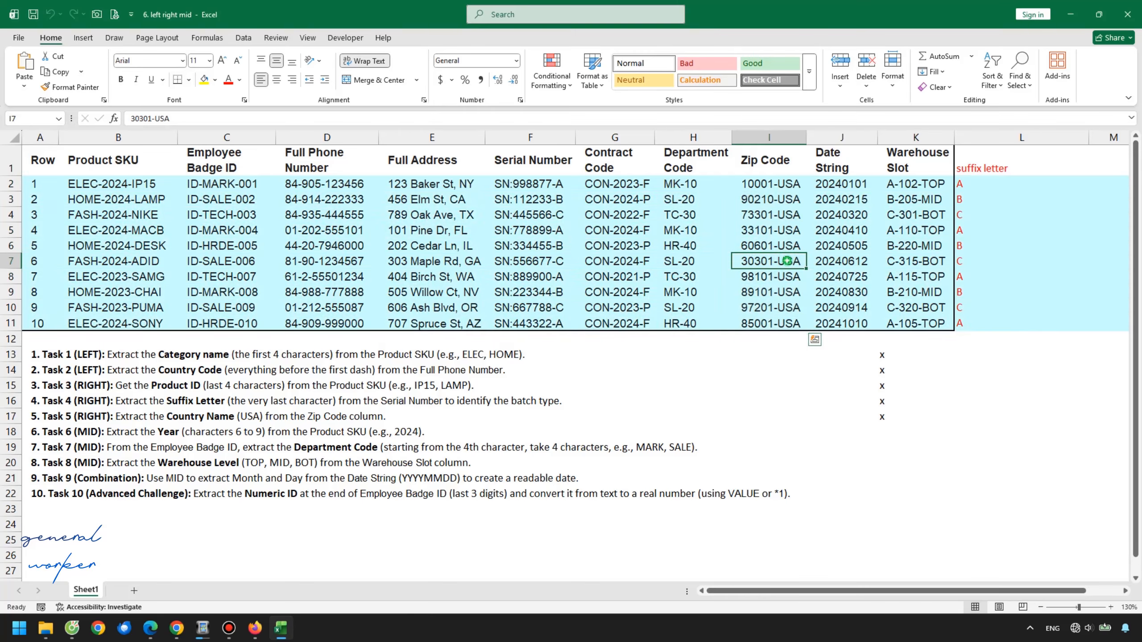
pyautogui.click(1022, 163)
pyautogui.write('Countr')
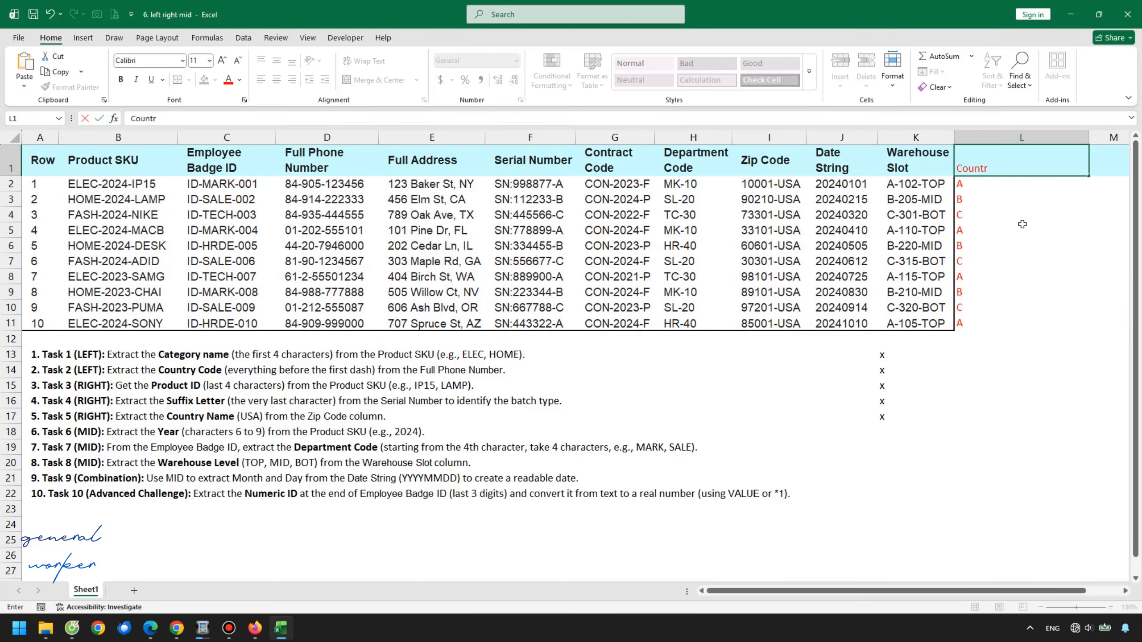
pyautogui.write('y name')
pyautogui.press('Return')
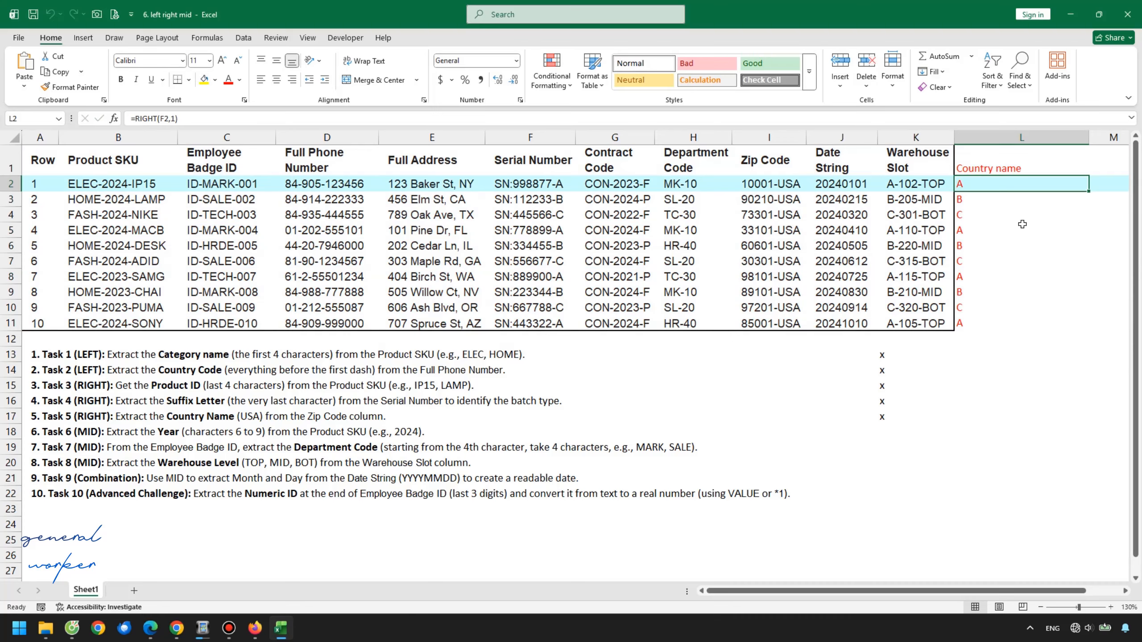
# Enter =RIGHT(I2,3) in L2 to extract the country from the Zip Code
pyautogui.write('=right(')
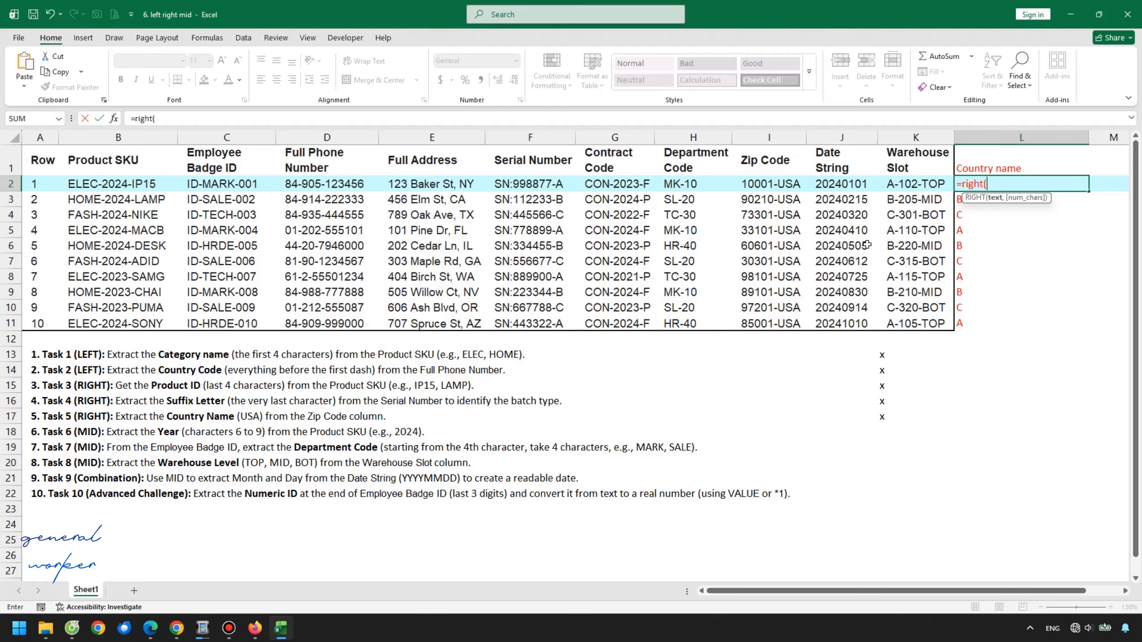
pyautogui.click(791, 186)
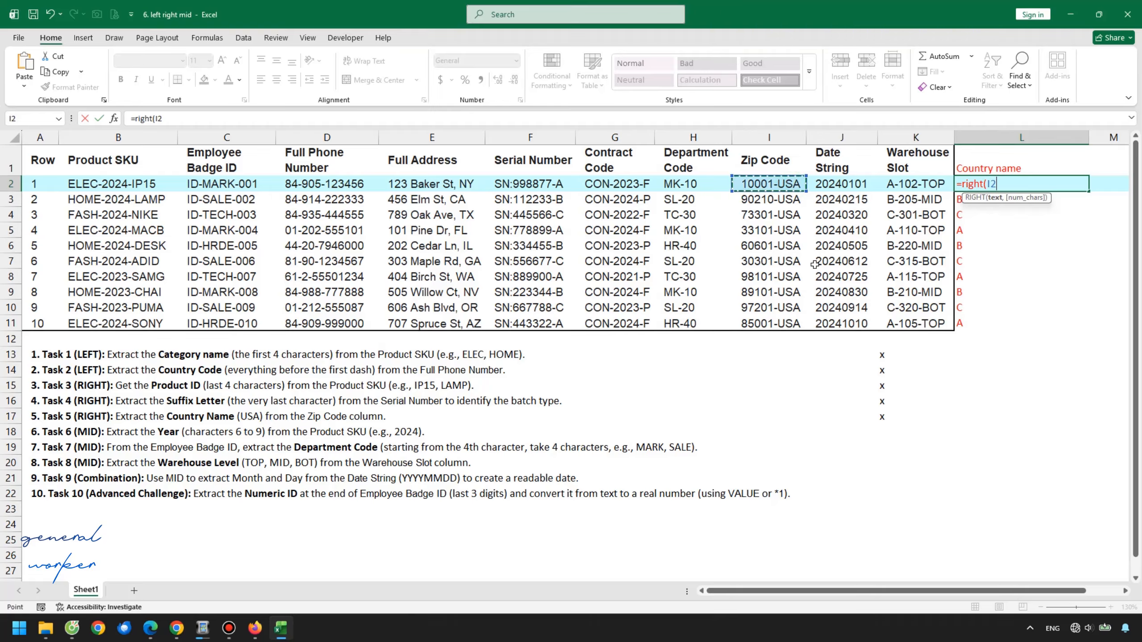
pyautogui.write(',3)')
pyautogui.press('Return')
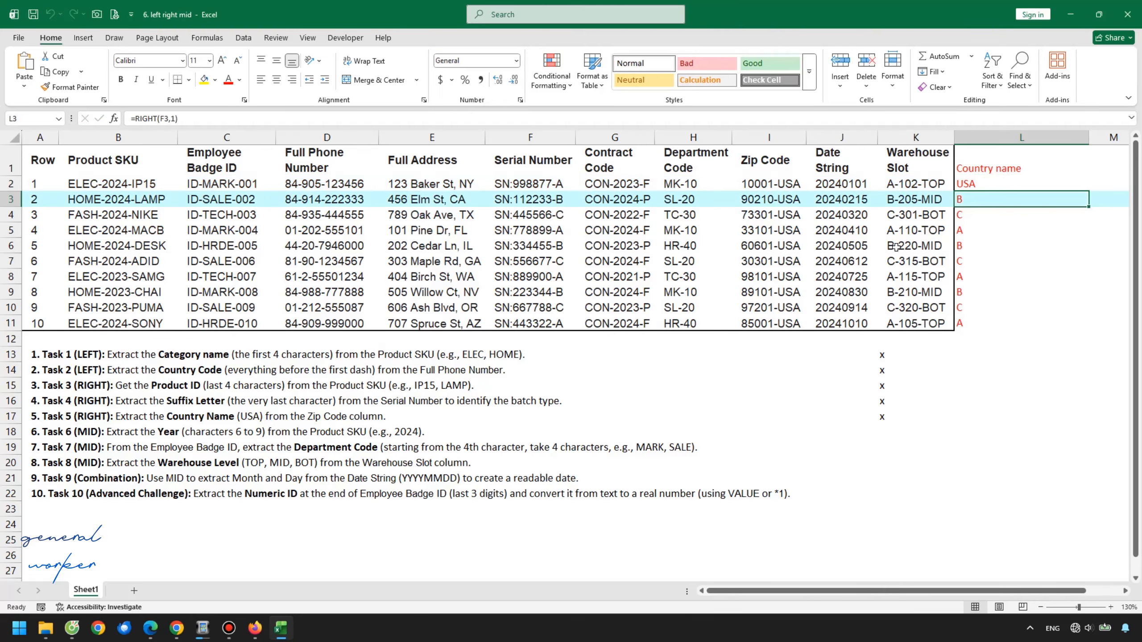
# Fill the country formula down column L to row 11 and check the results
pyautogui.click(1056, 174)
pyautogui.click(1058, 179)
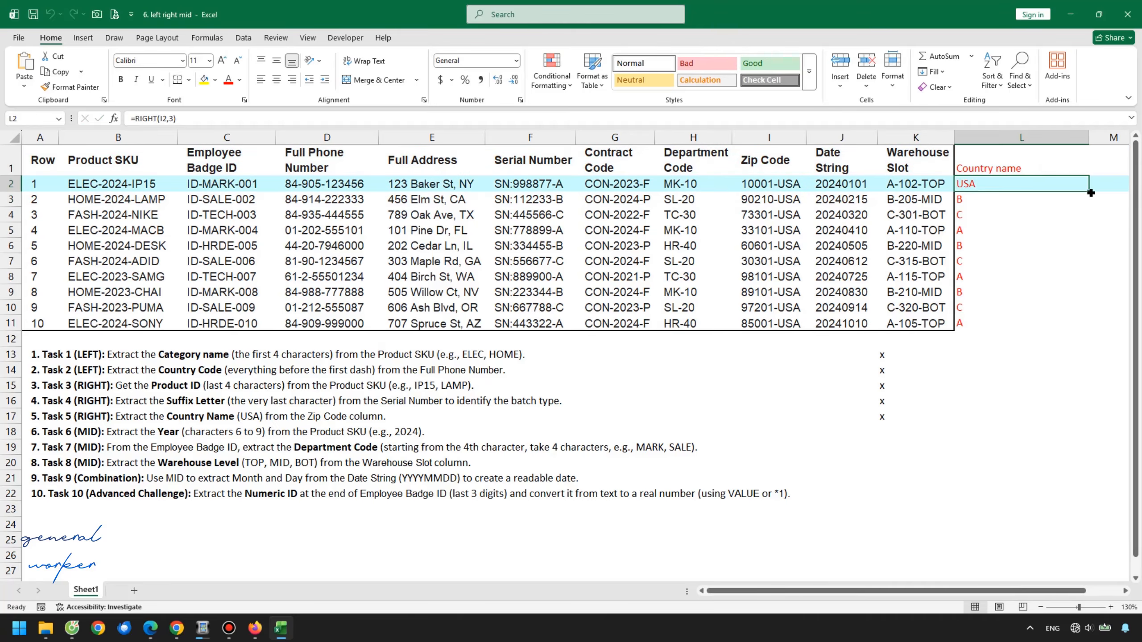
pyautogui.doubleClick(1088, 192)
pyautogui.click(1028, 242)
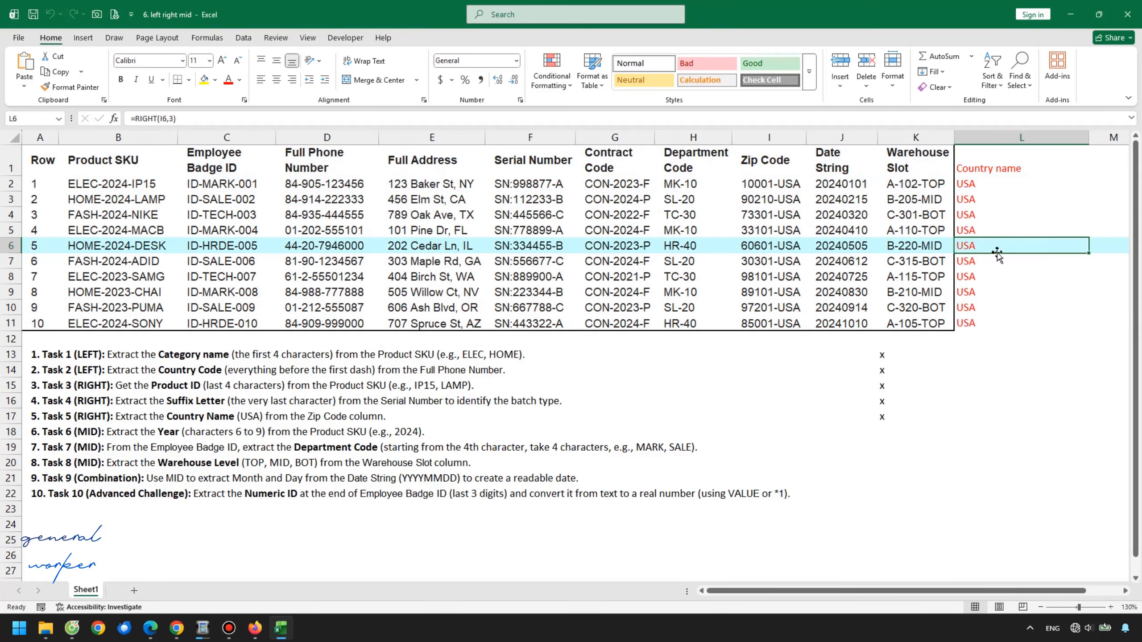
pyautogui.click(642, 416)
pyautogui.click(865, 413)
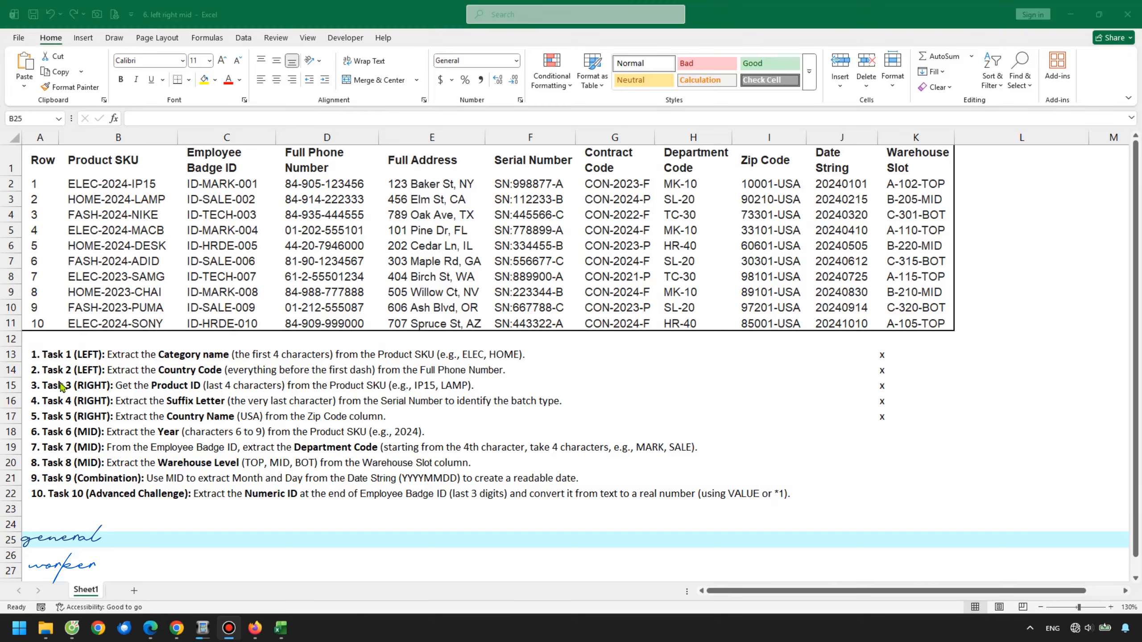
# Mark Task 6 by entering x in cell K18 beside it
pyautogui.click(69, 431)
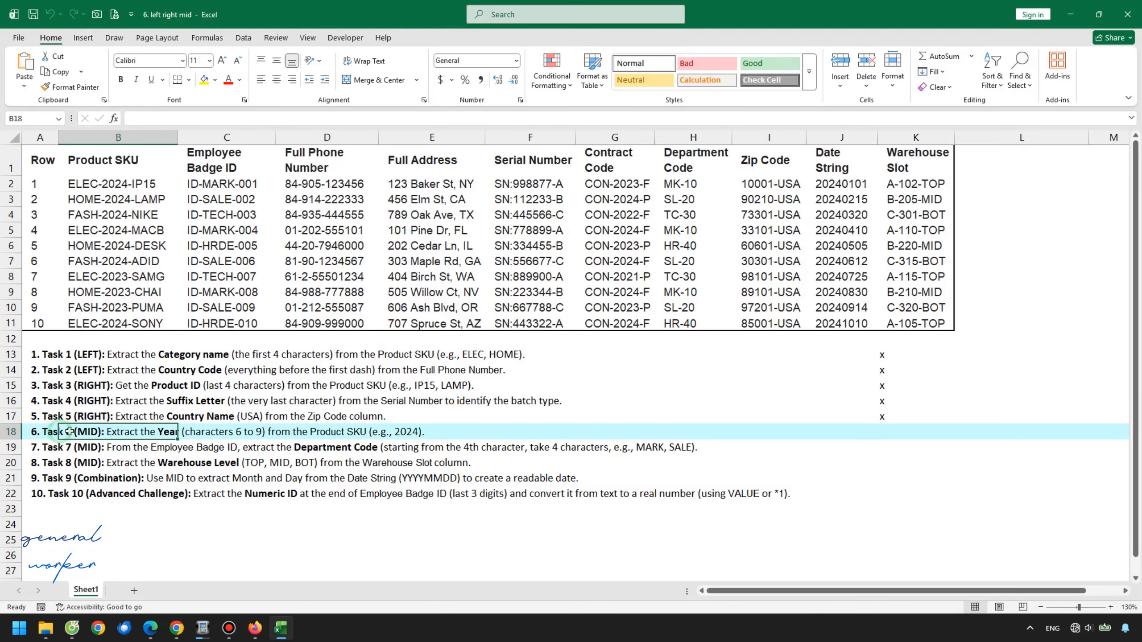
pyautogui.click(887, 430)
pyautogui.write('x')
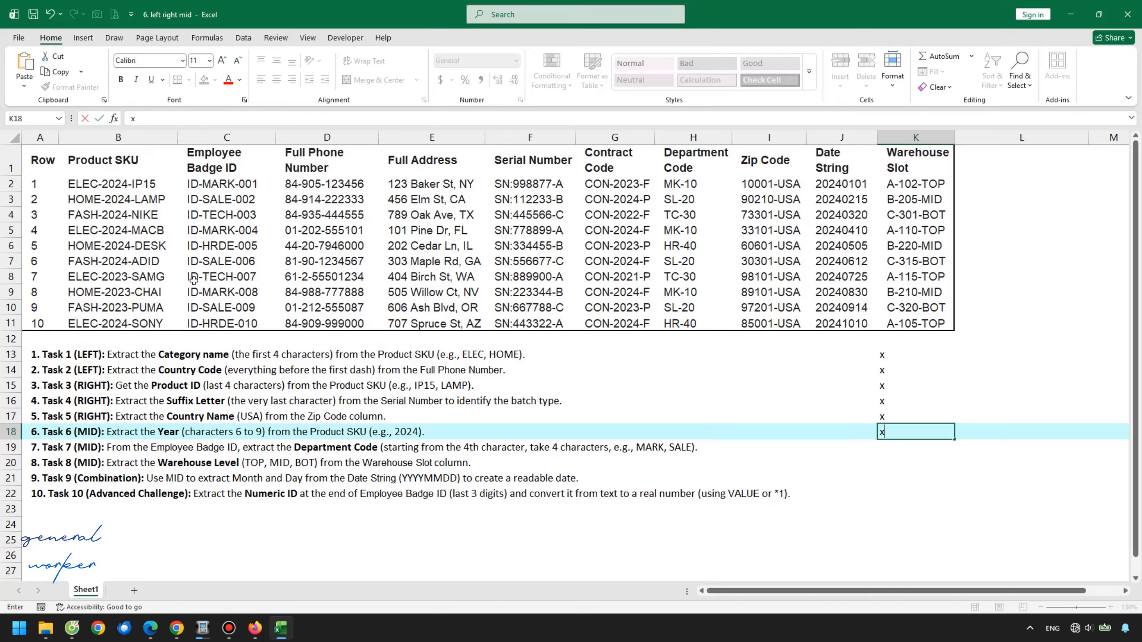
# Enter the header year of product SKU in cell L1
pyautogui.click(115, 188)
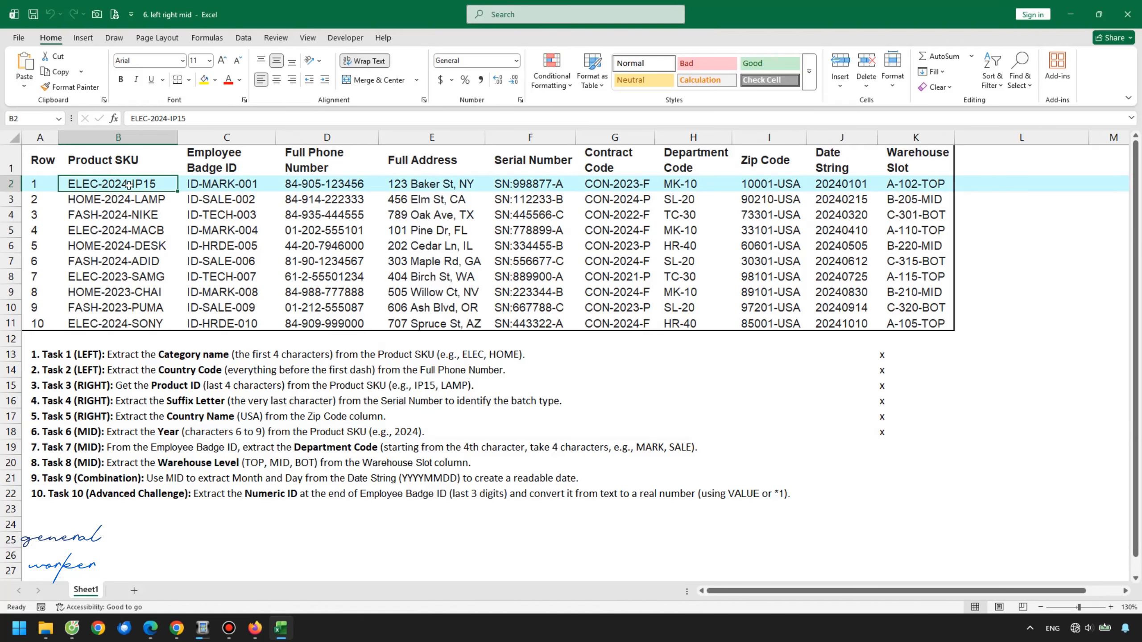
pyautogui.click(958, 157)
pyautogui.write('yea')
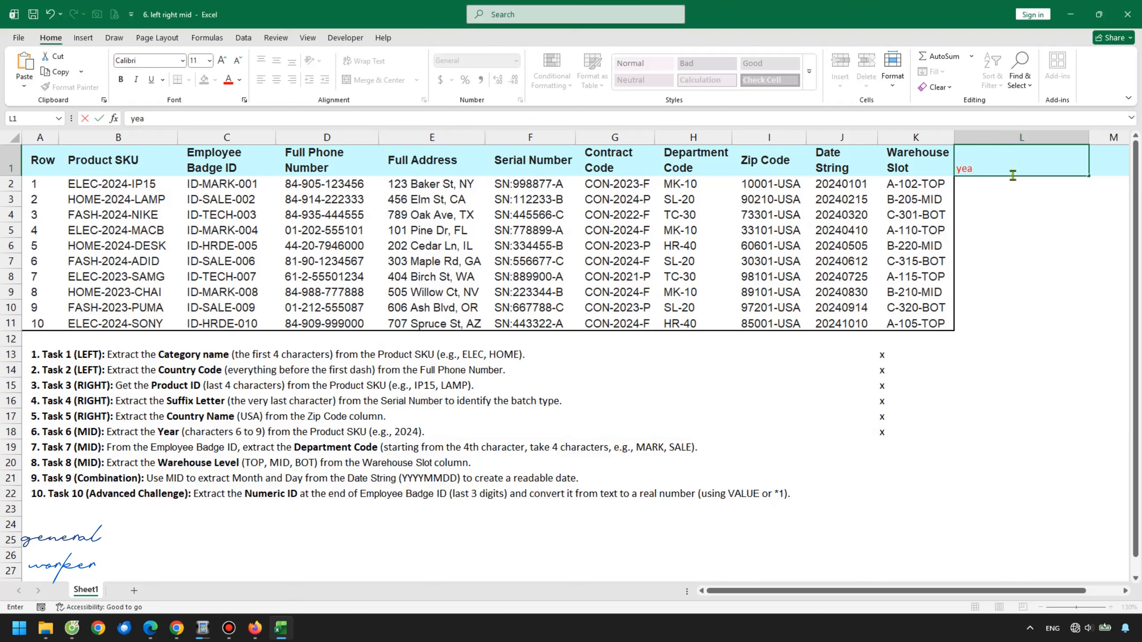
pyautogui.write('r of product SKU')
pyautogui.press('Return')
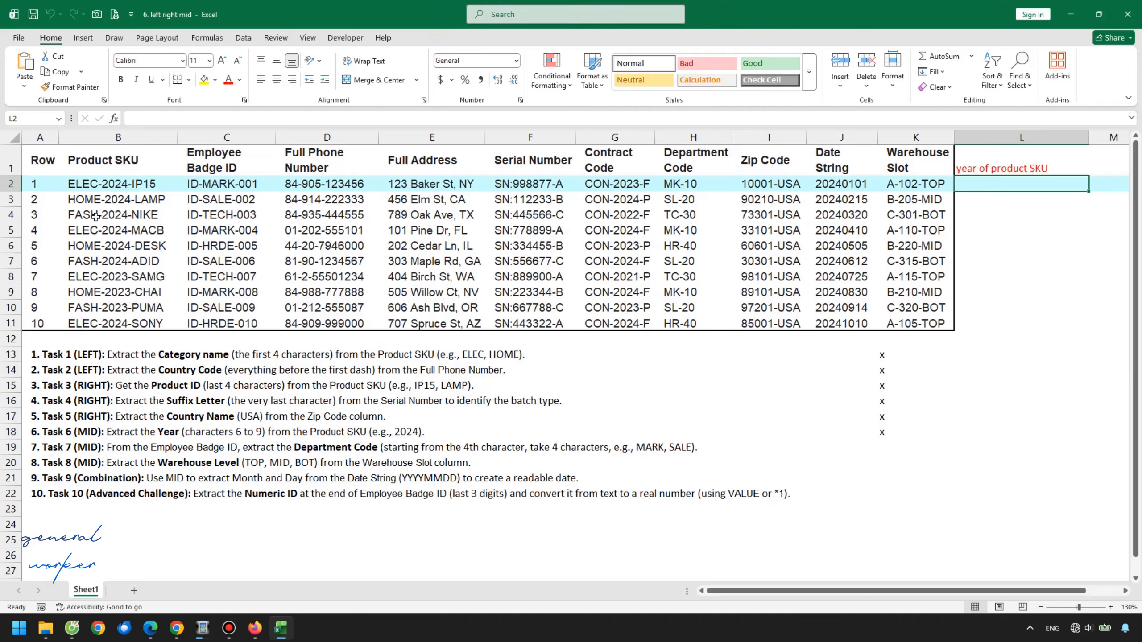
# Enter =MID(B2,6,4) in L2 to extract the year from the Product SKU
pyautogui.click(119, 182)
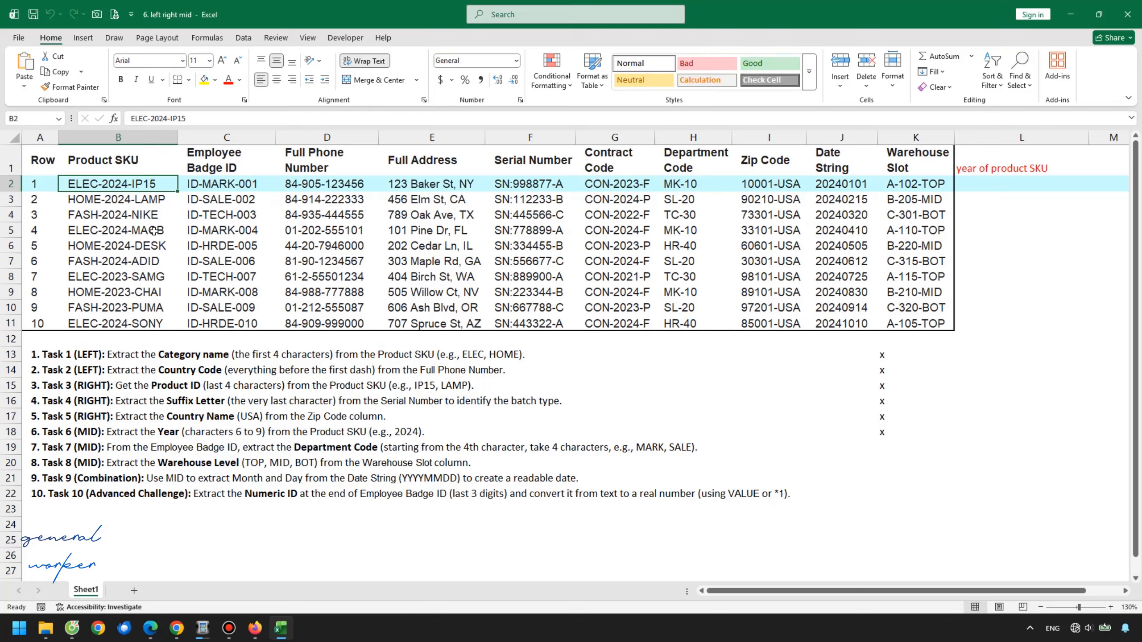
pyautogui.click(984, 185)
pyautogui.write('=mid(')
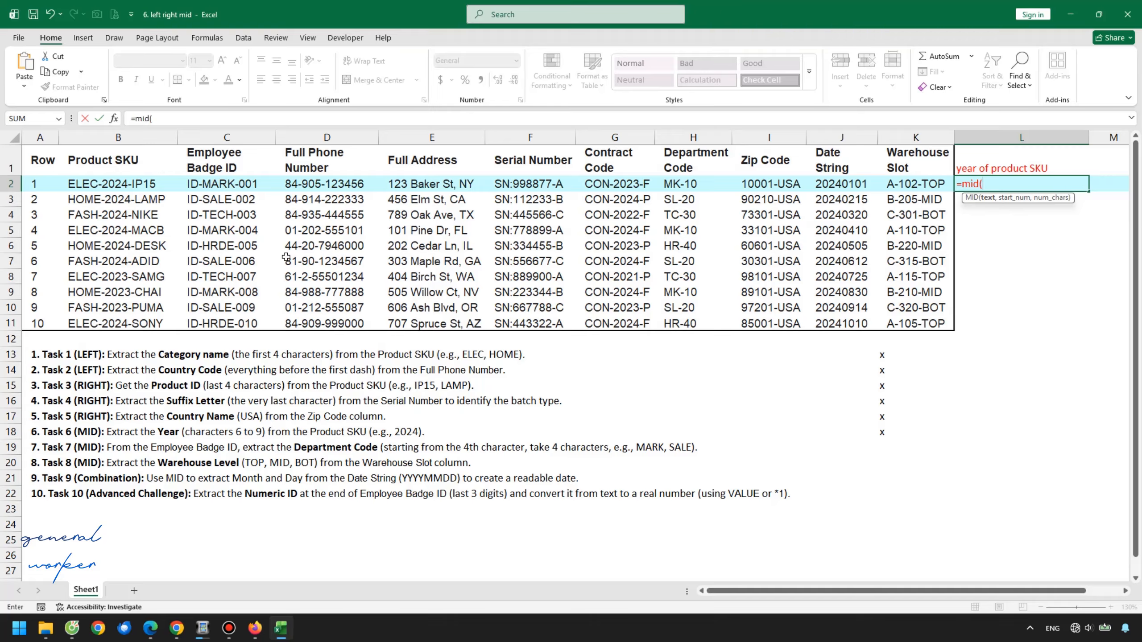
pyautogui.click(150, 183)
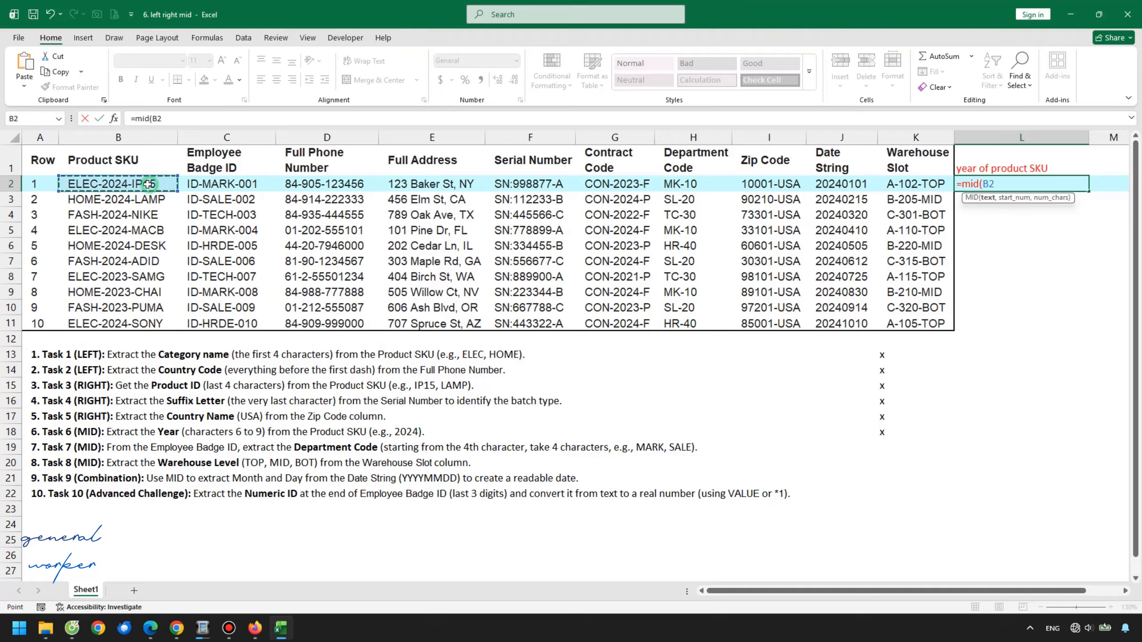
pyautogui.write(',')
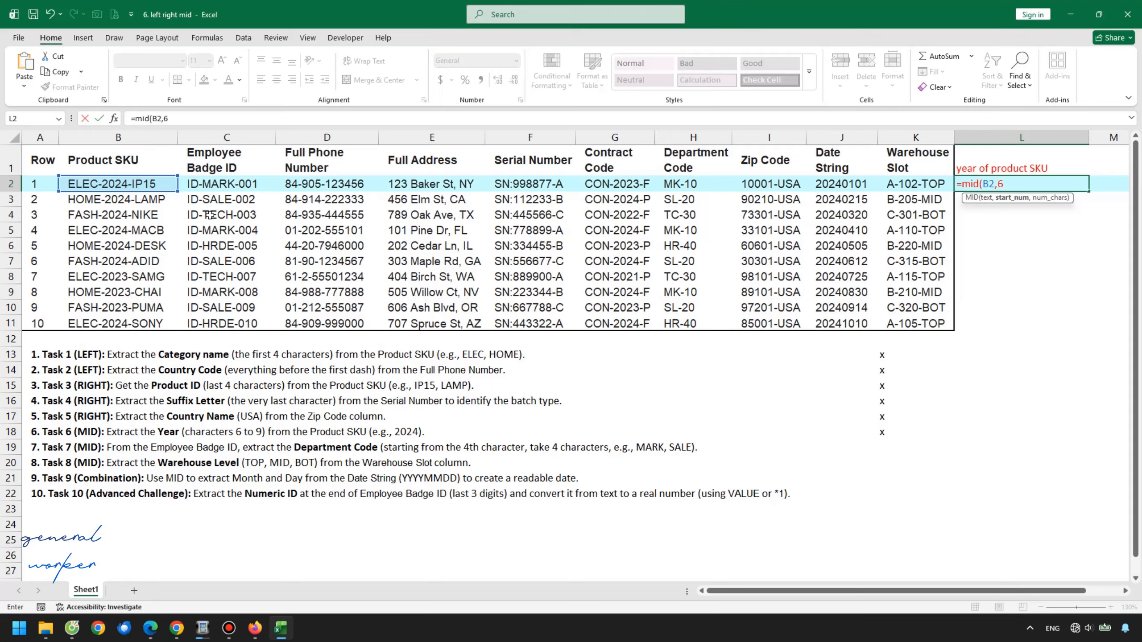
pyautogui.write('6,4)')
pyautogui.press('Return')
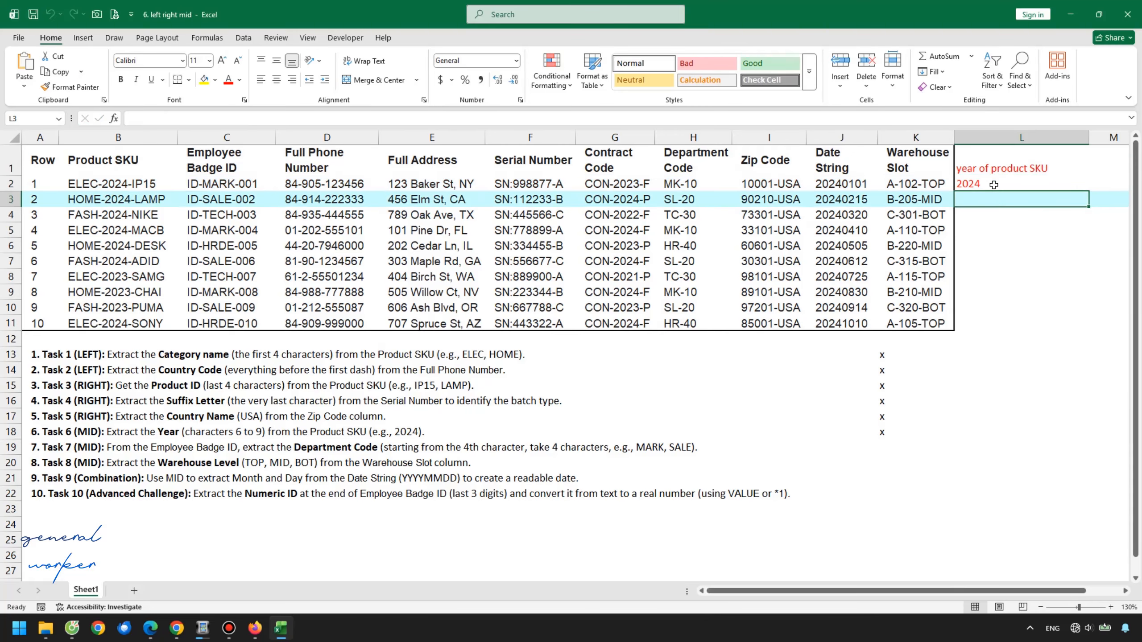
# Fill the MID formula down column L to row 11 and check several years
pyautogui.click(994, 185)
pyautogui.doubleClick(1088, 191)
pyautogui.click(1025, 247)
pyautogui.click(997, 277)
pyautogui.click(982, 292)
pyautogui.click(992, 309)
pyautogui.click(991, 323)
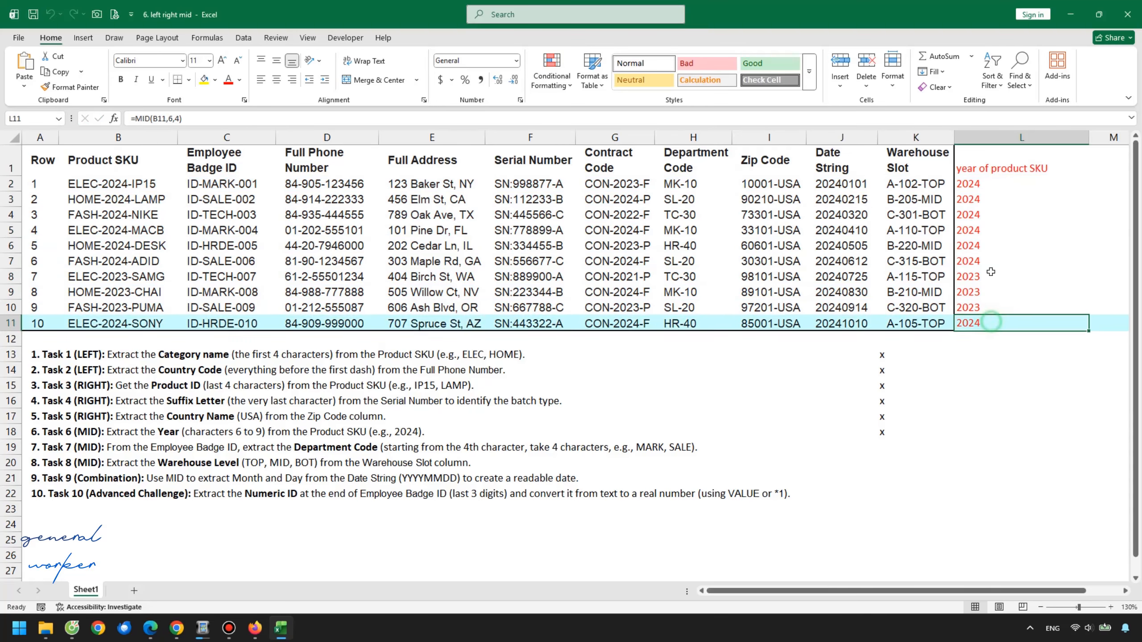
# Mark Task 7 by entering x in cell K19 beside it
pyautogui.click(991, 231)
pyautogui.click(991, 201)
pyautogui.click(992, 229)
pyautogui.click(992, 246)
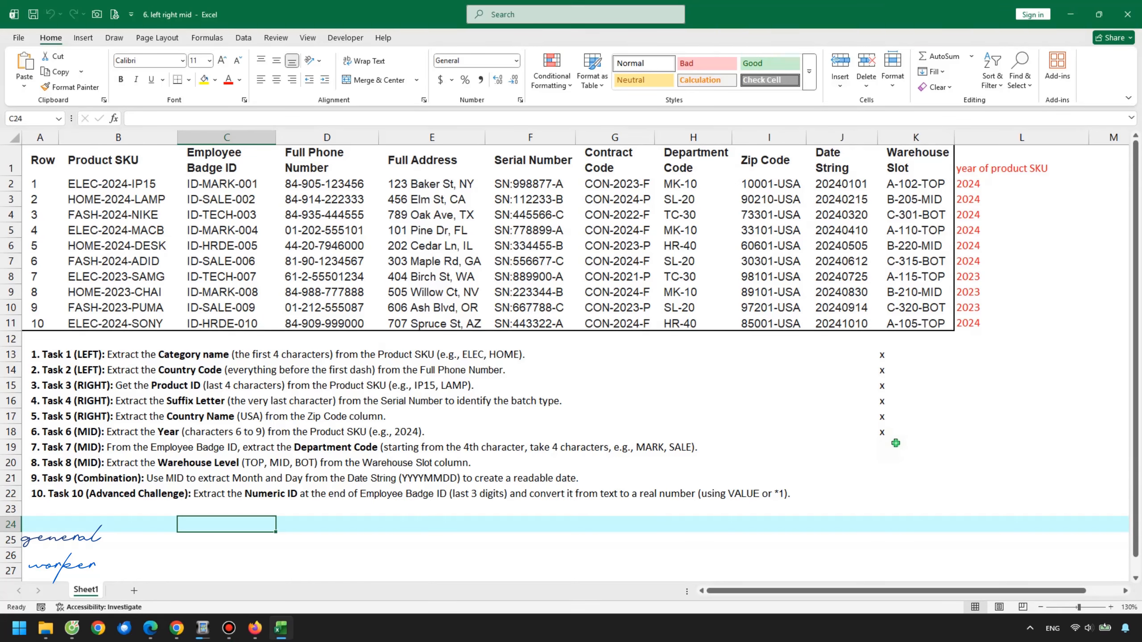
pyautogui.click(899, 449)
pyautogui.write('x')
pyautogui.click(614, 539)
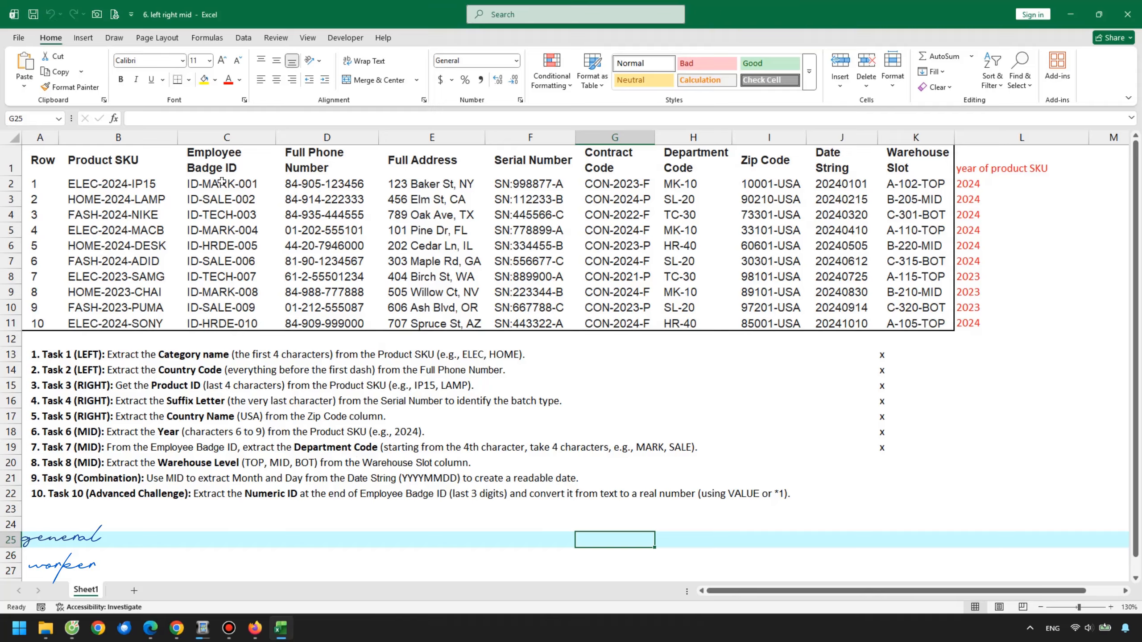
# Enter the header Department code in cell L1 for the badge ID extraction
pyautogui.moveTo(221, 182); pyautogui.dragTo(234, 319)
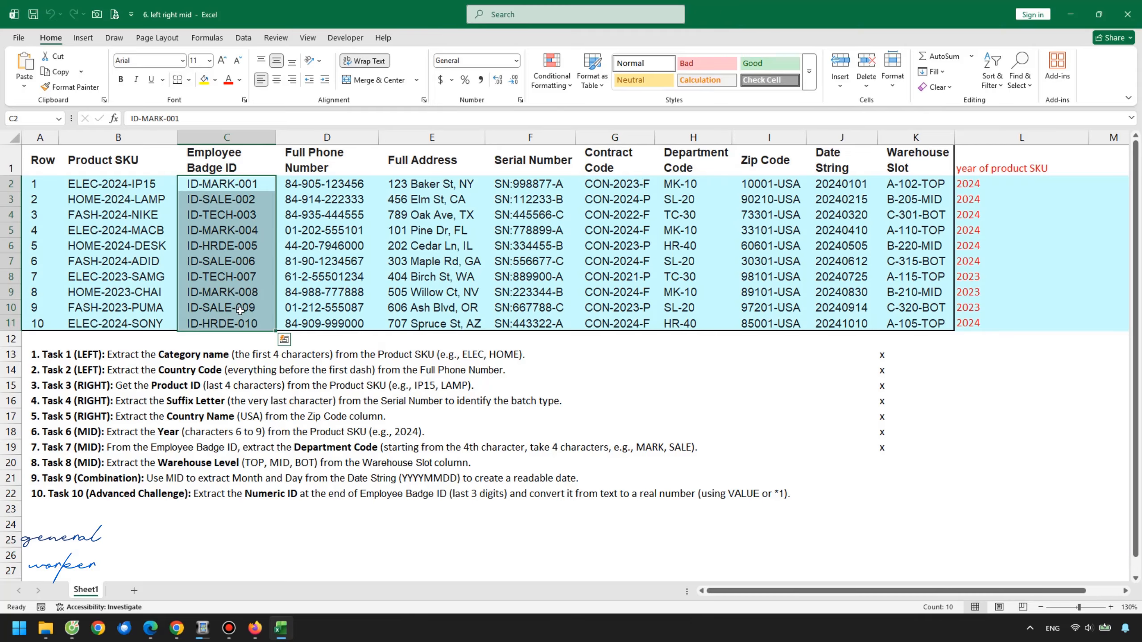
pyautogui.click(239, 225)
pyautogui.click(227, 185)
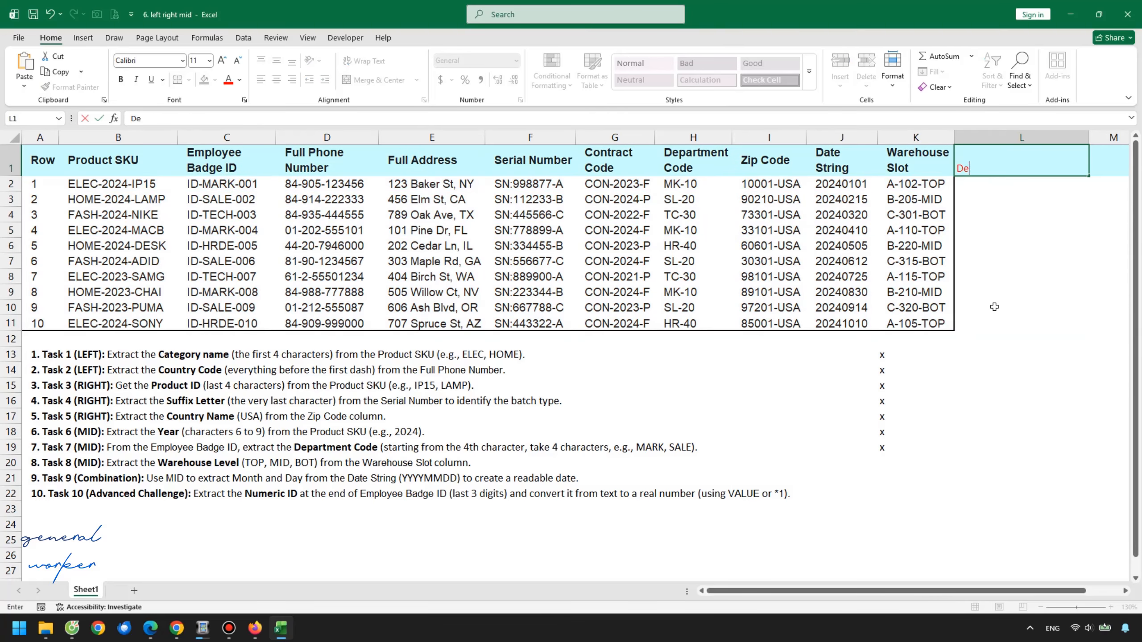
pyautogui.write('Department code')
pyautogui.press('Return')
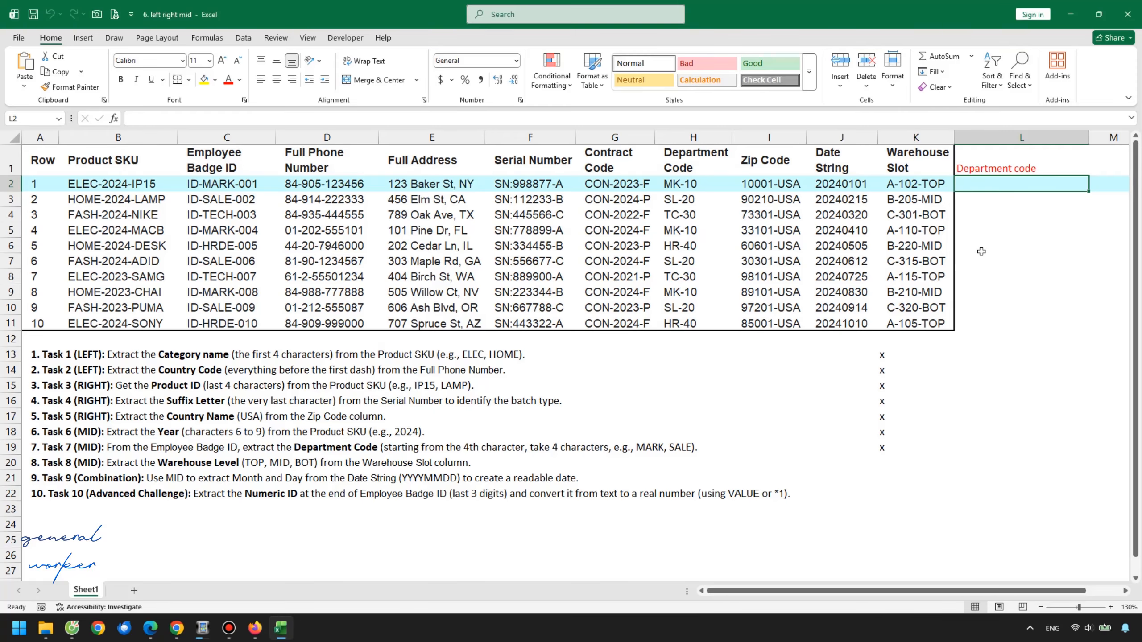
# Enter =MID(C2,4,4) in L2 to extract the department code from the Employee Badge ID
pyautogui.write('=mid(')
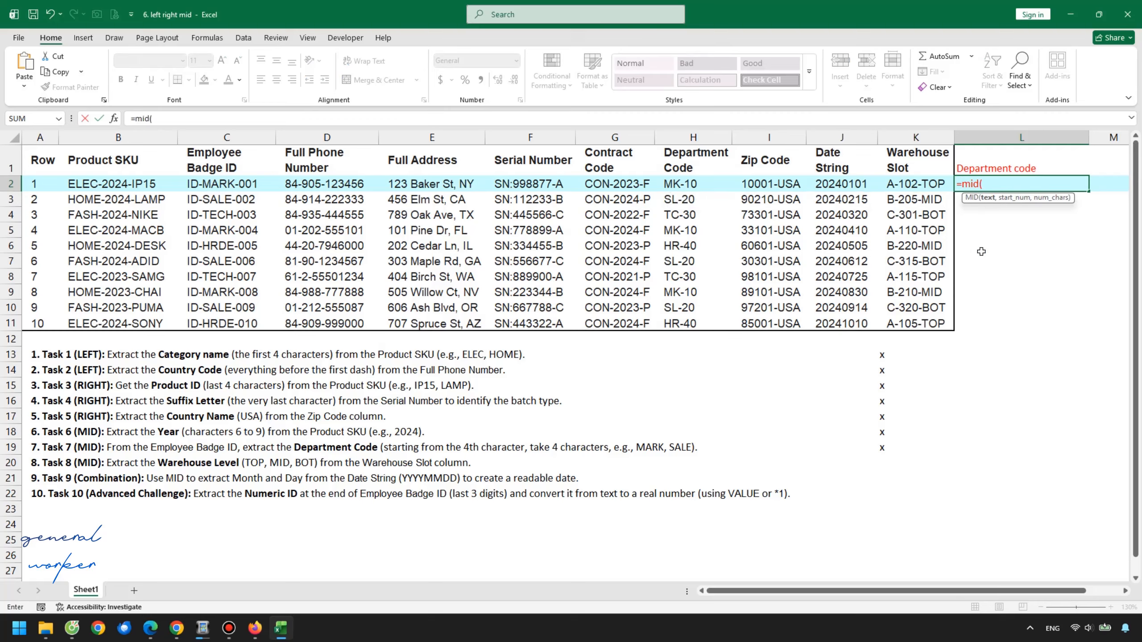
pyautogui.click(241, 184)
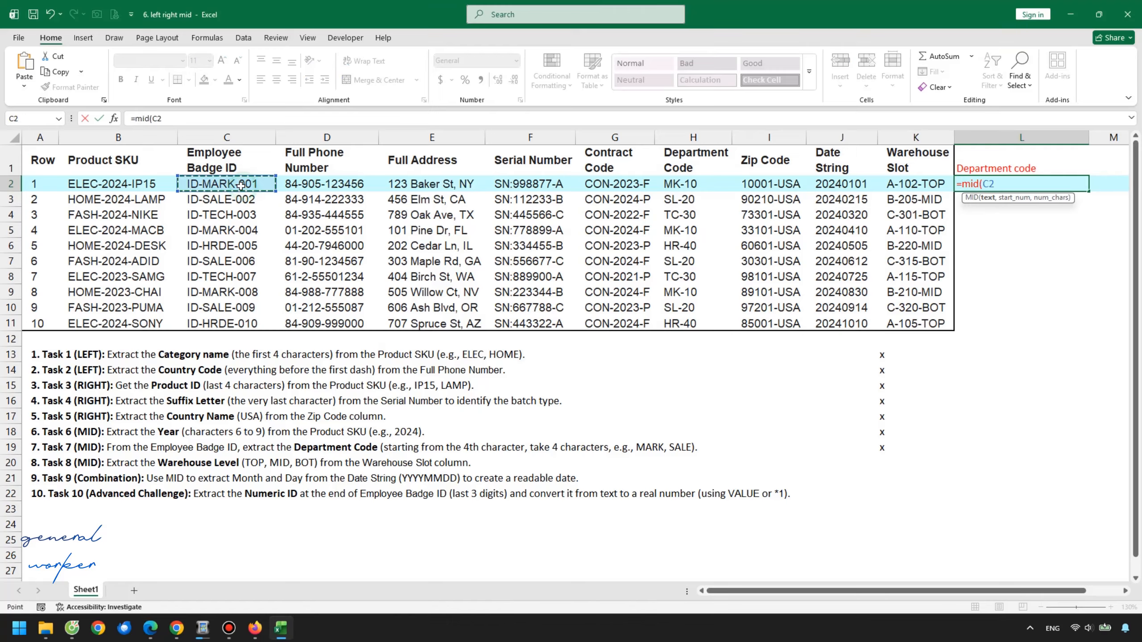
pyautogui.write(',')
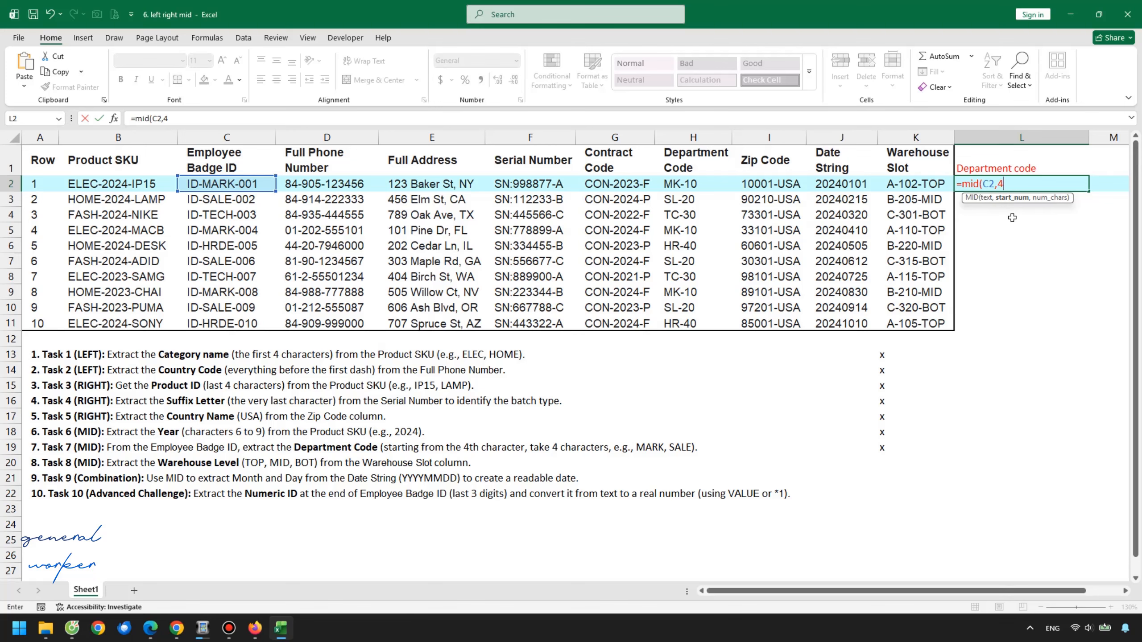
pyautogui.write('4,')
pyautogui.click(1024, 185)
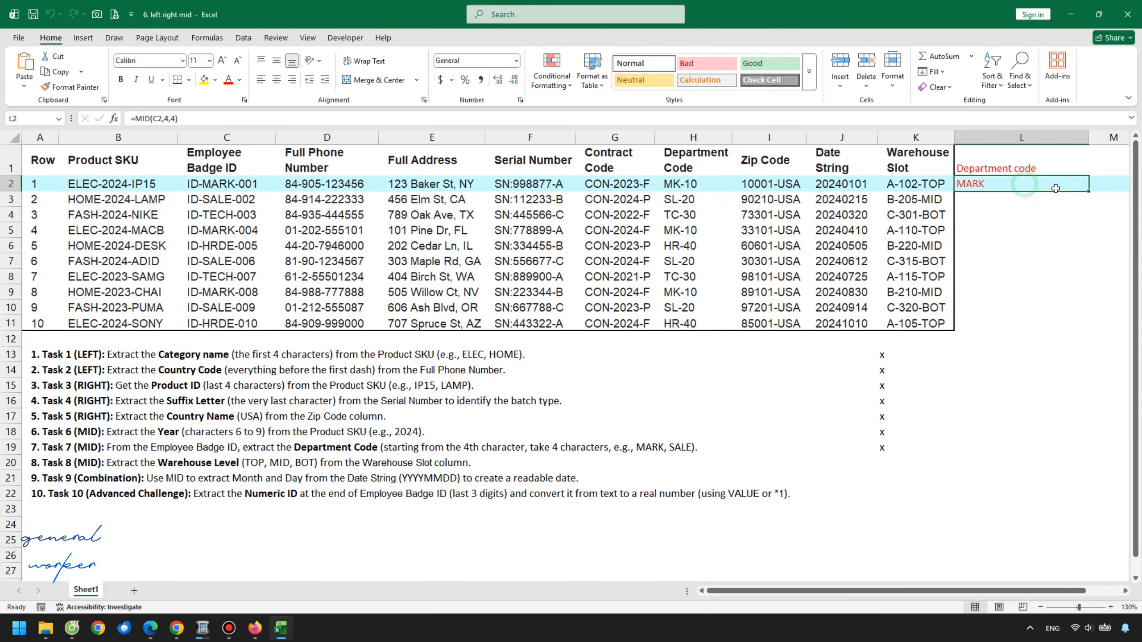
# Fill the department code formula down column L to row 11 and check several results
pyautogui.doubleClick(1089, 193)
pyautogui.click(1042, 215)
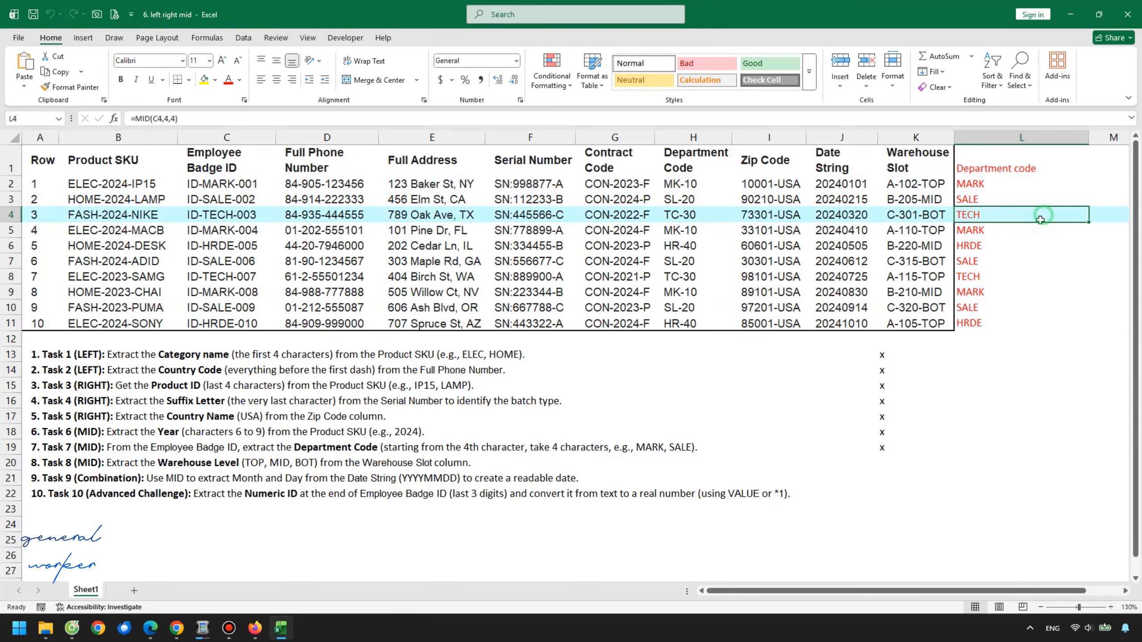
pyautogui.click(1007, 248)
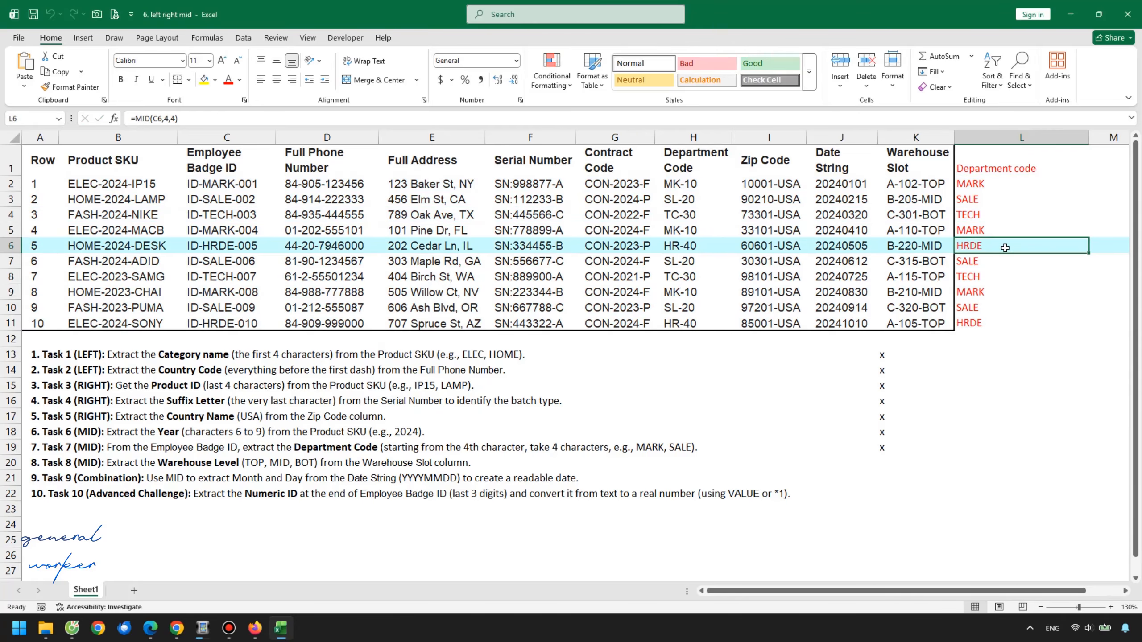
pyautogui.click(1000, 278)
pyautogui.click(997, 293)
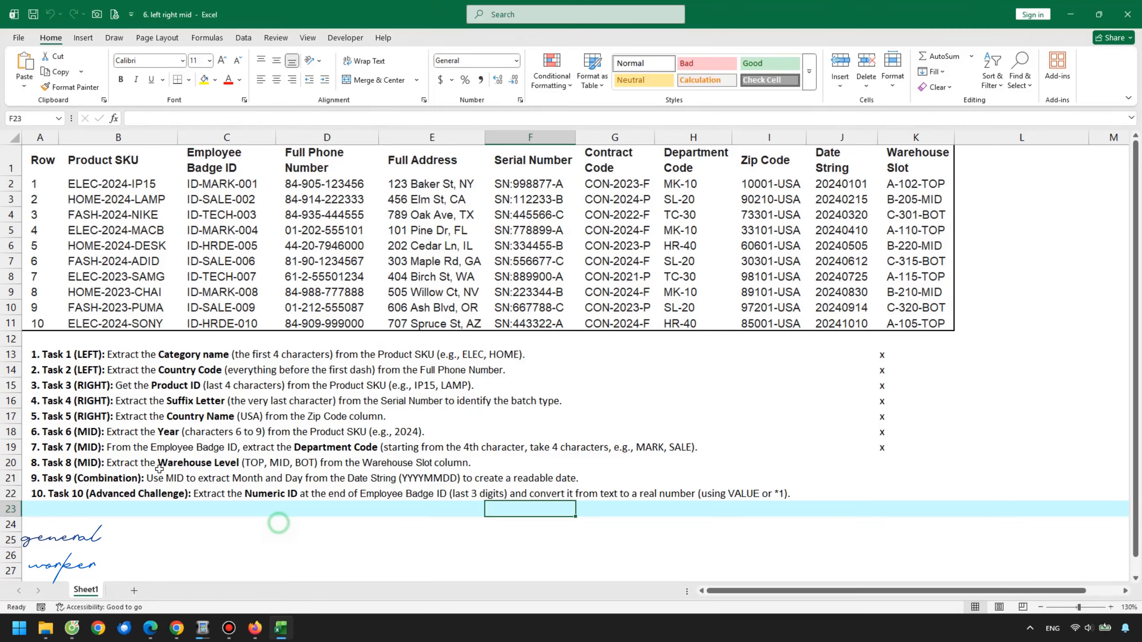
# Mark Task 8 by entering x in cell K20 beside it
pyautogui.click(111, 454)
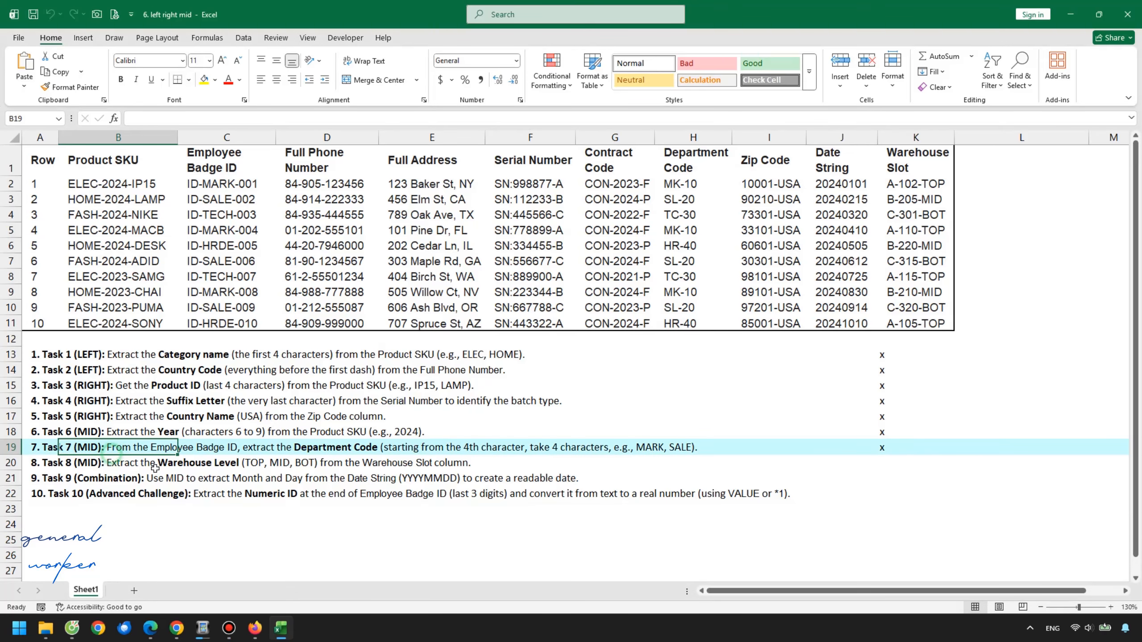
pyautogui.click(876, 461)
pyautogui.click(897, 463)
pyautogui.write('xx')
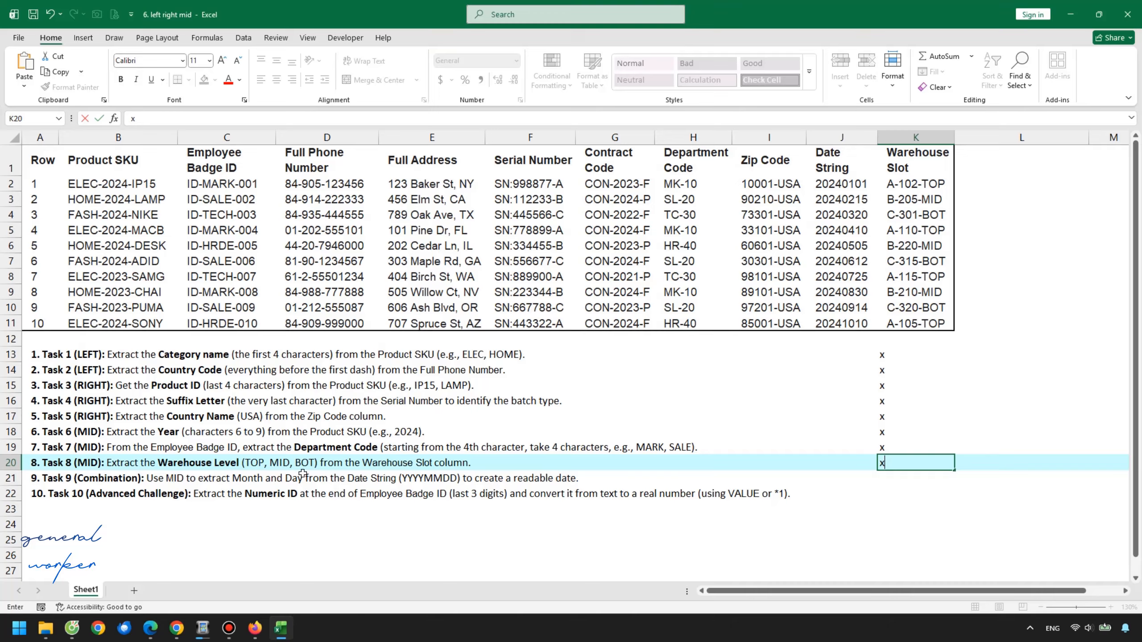
# Enter the header wh level in cell L1 for the warehouse level extraction
pyautogui.click(918, 163)
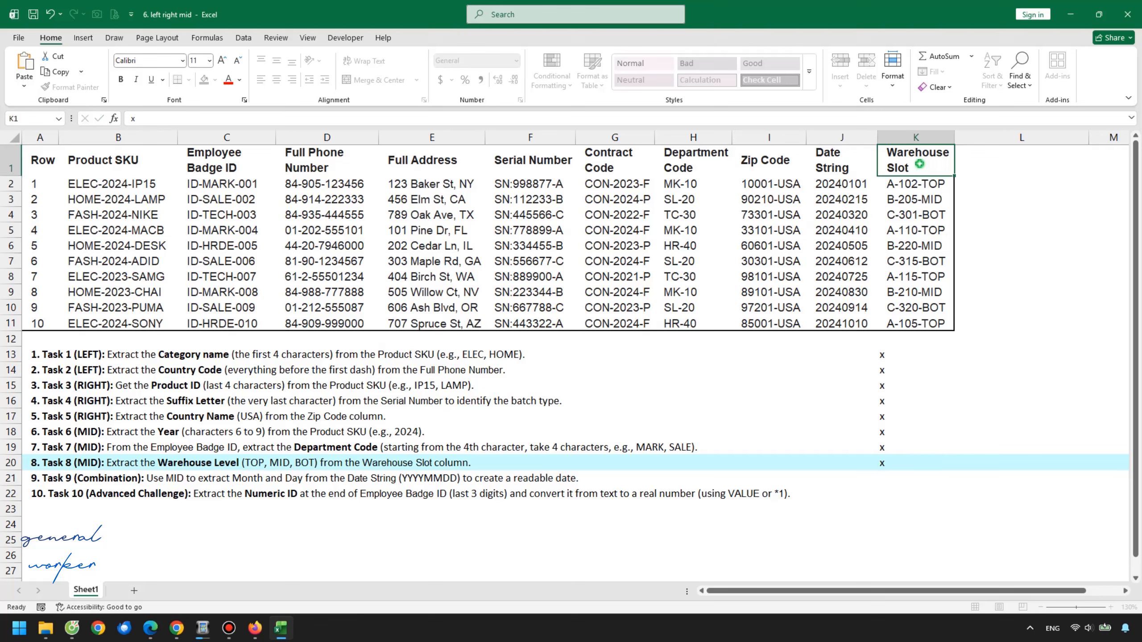
pyautogui.click(982, 169)
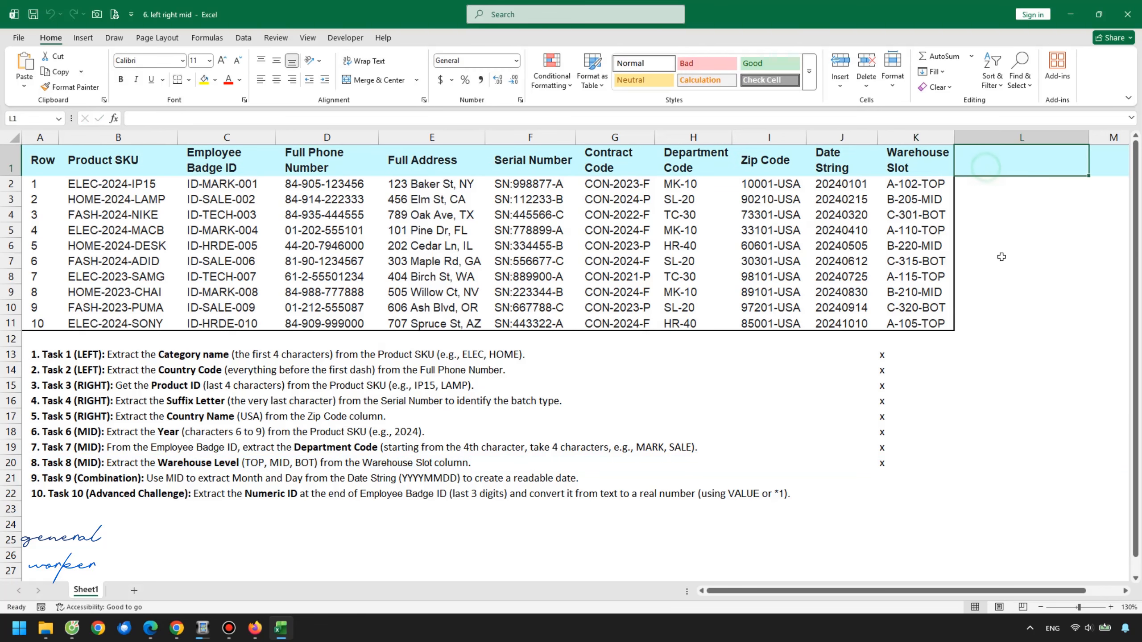
pyautogui.write('w')
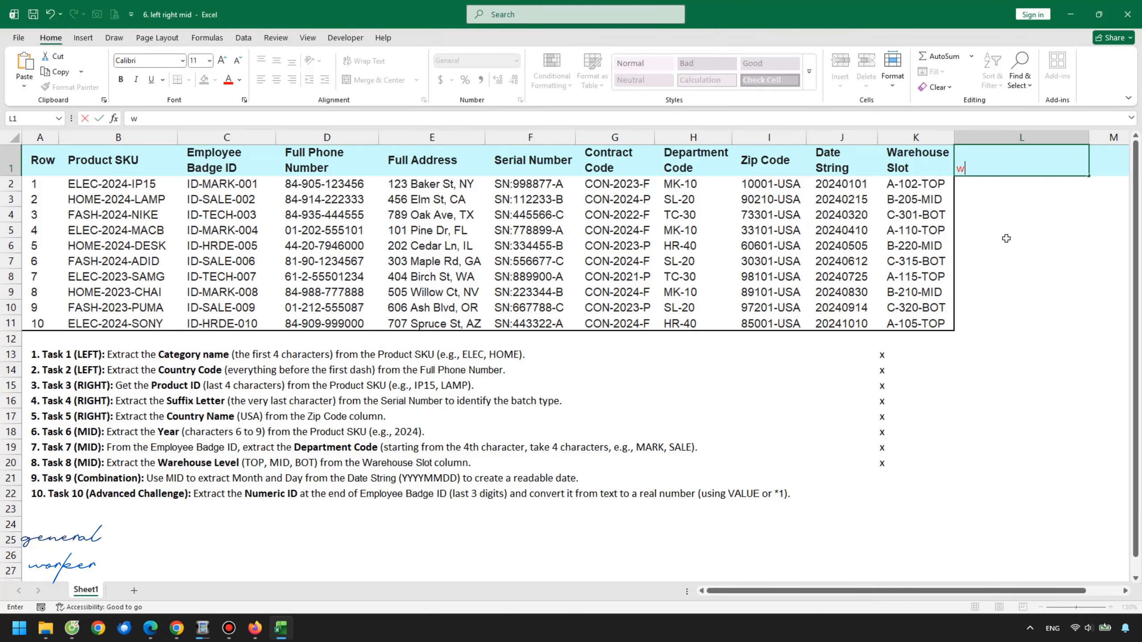
pyautogui.write('h level')
pyautogui.press('Return')
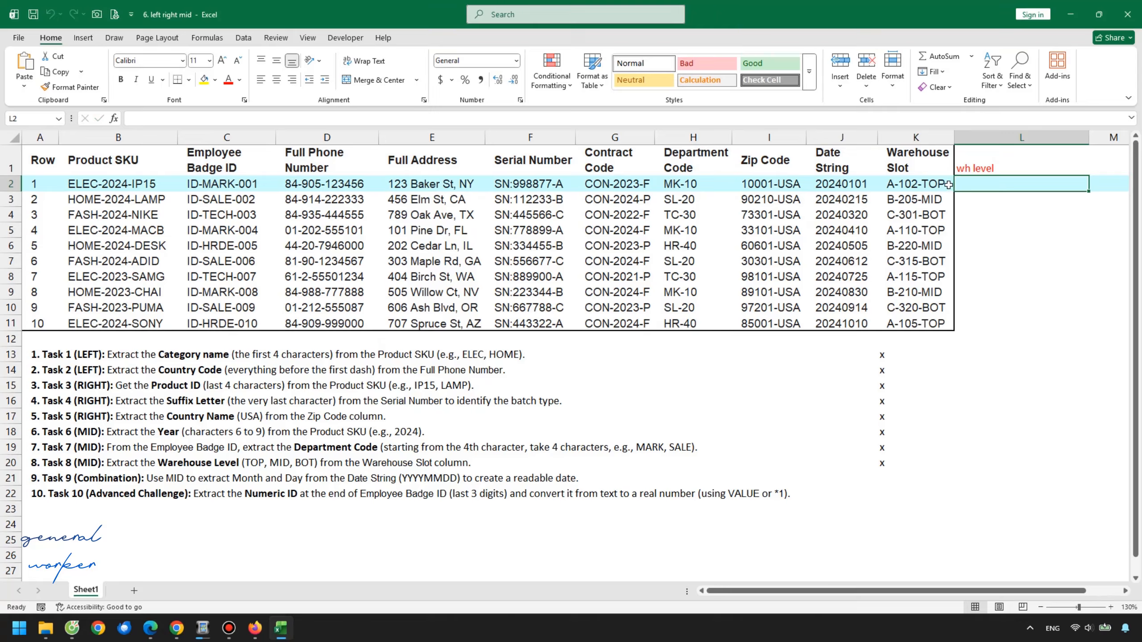
# Enter =RIGHT(K2,3) in L2 to extract the warehouse level from the Warehouse Slot
pyautogui.click(956, 122)
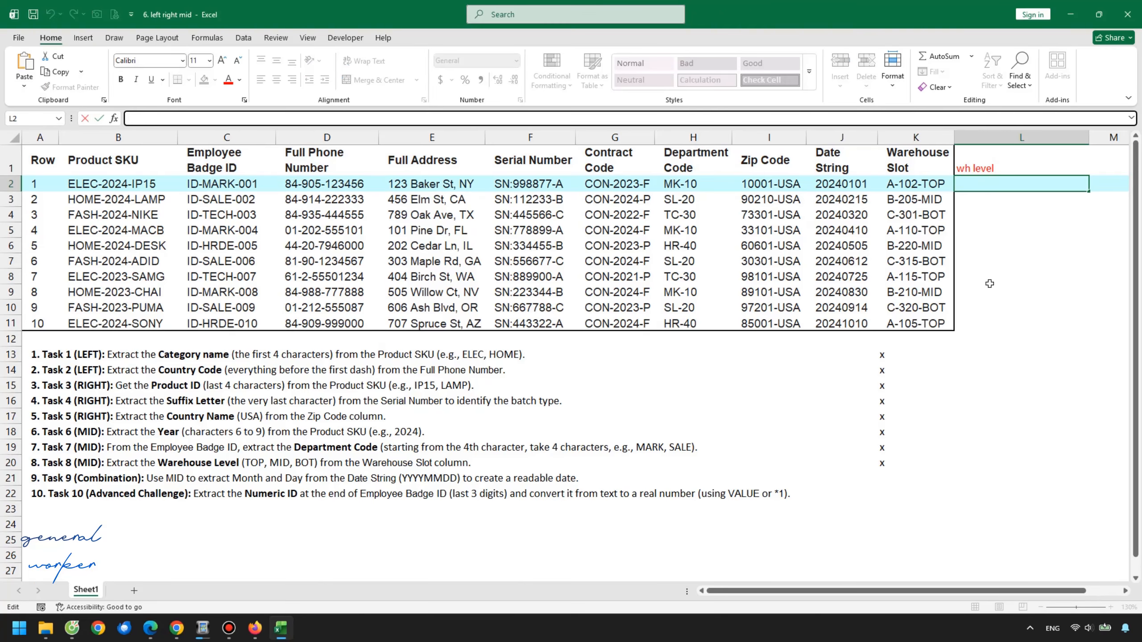
pyautogui.write('=right')
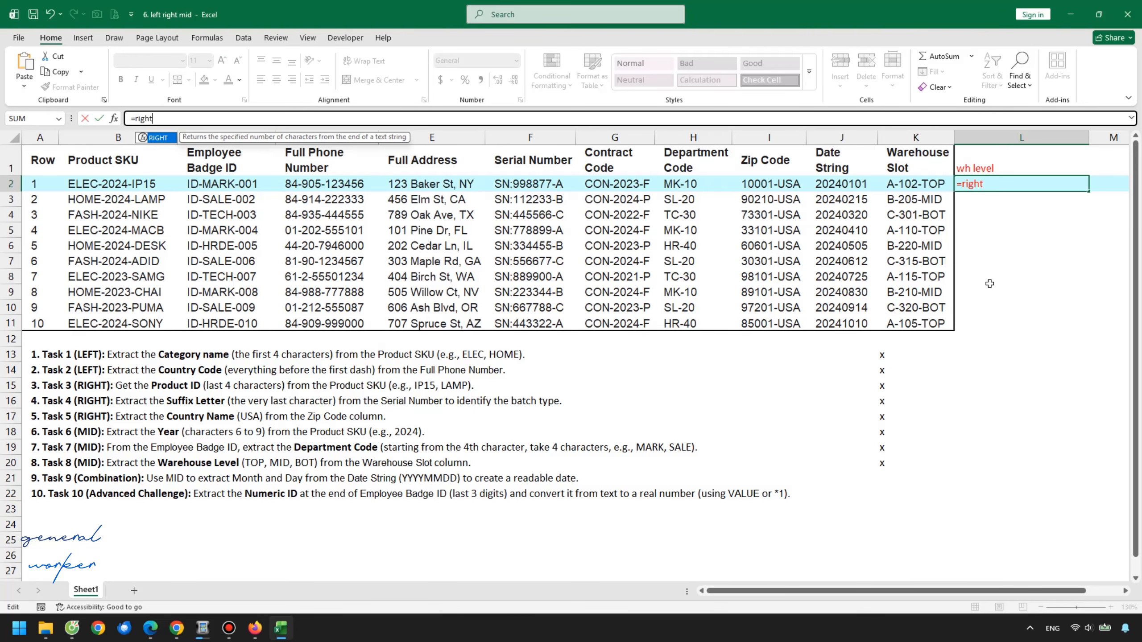
pyautogui.write('(')
pyautogui.click(930, 186)
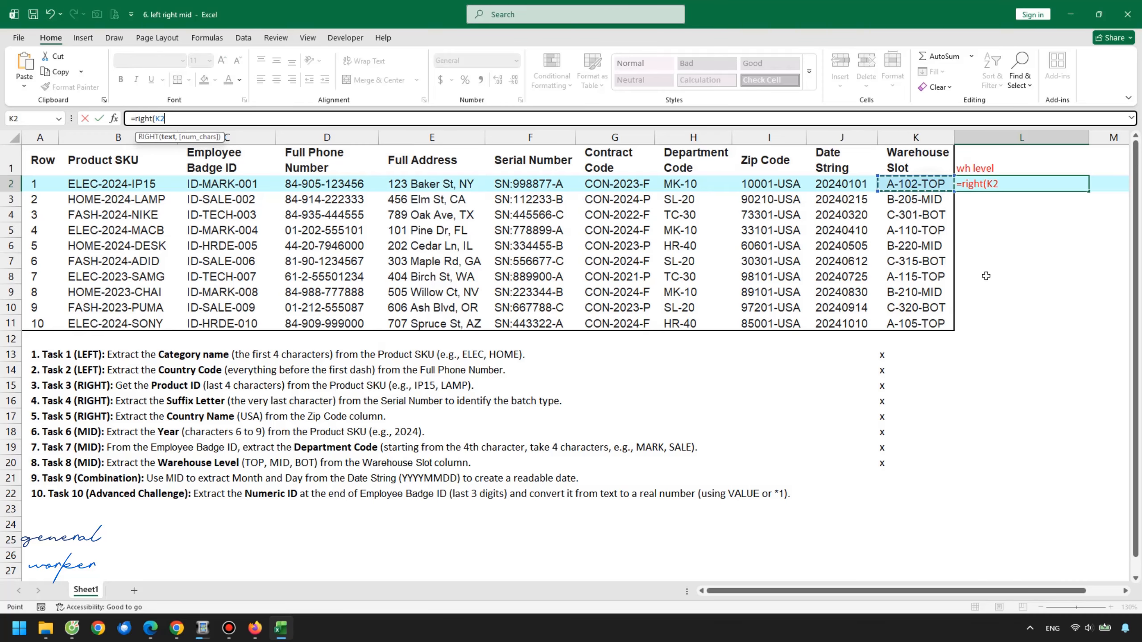
pyautogui.write(',')
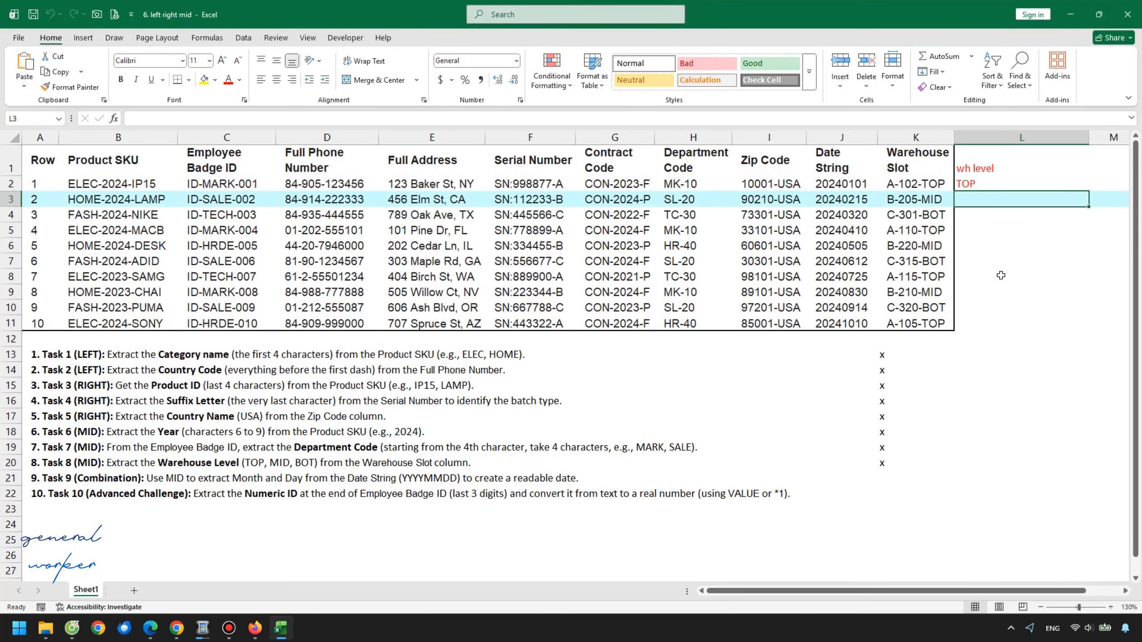
pyautogui.hotkey('ctrl', 'Return')
# Fill the RIGHT formula down column L to row 11 and check several warehouse levels
pyautogui.doubleClick(1090, 192)
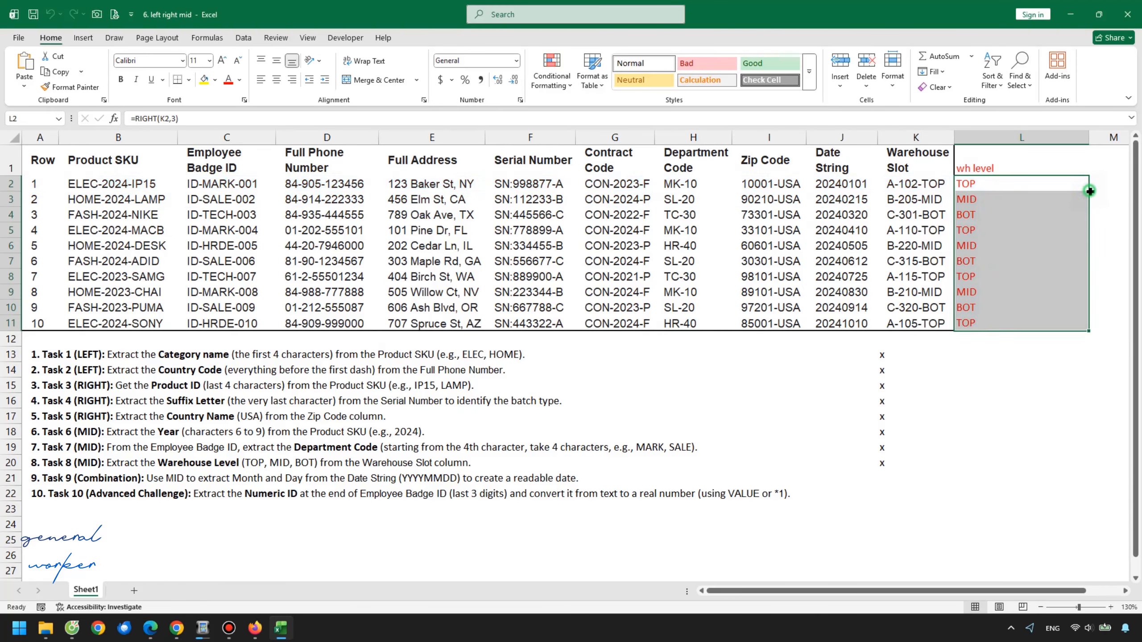
pyautogui.click(1029, 250)
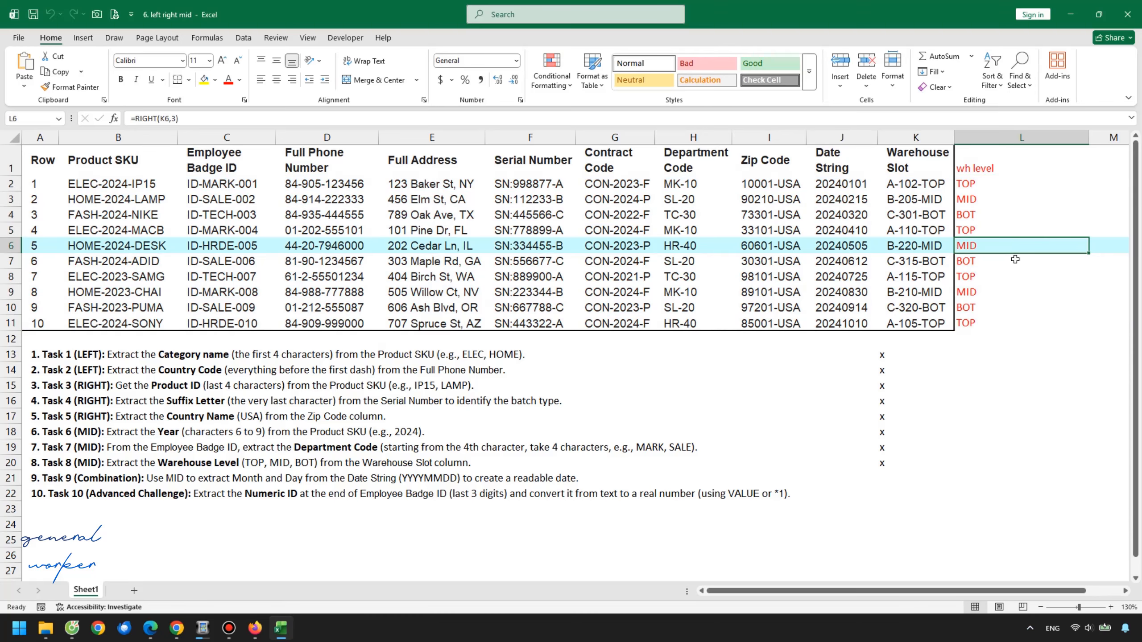
pyautogui.click(1015, 263)
pyautogui.click(1012, 216)
pyautogui.click(1007, 233)
pyautogui.click(1015, 246)
pyautogui.click(1003, 306)
pyautogui.click(998, 217)
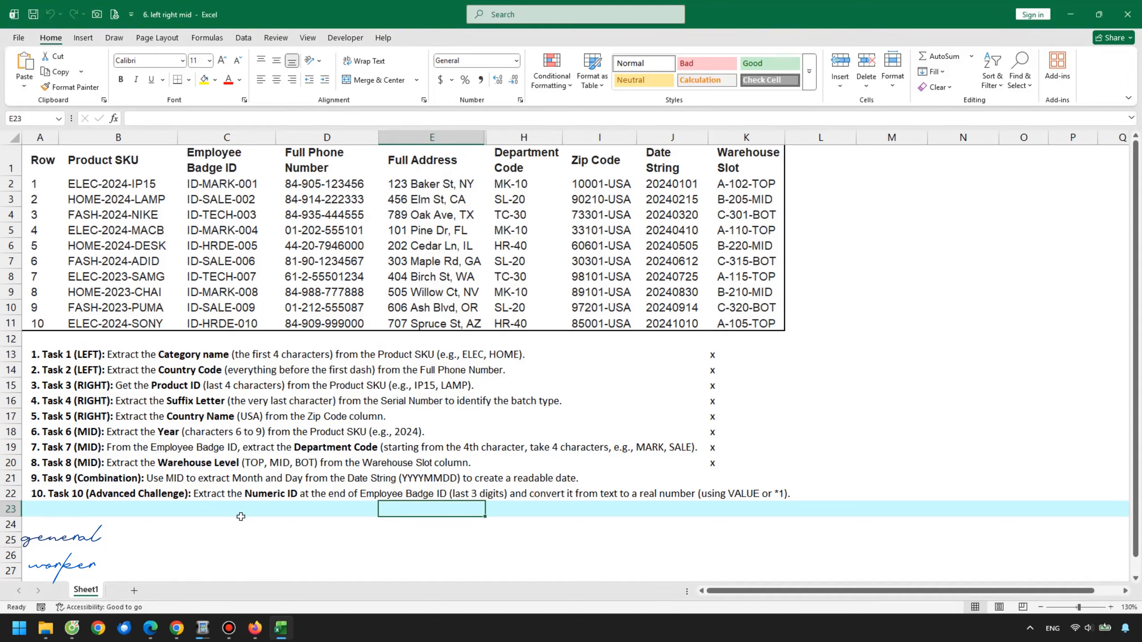
# Mark Task 9 by entering x in cell K21 beside it
pyautogui.click(34, 479)
pyautogui.doubleClick(728, 478)
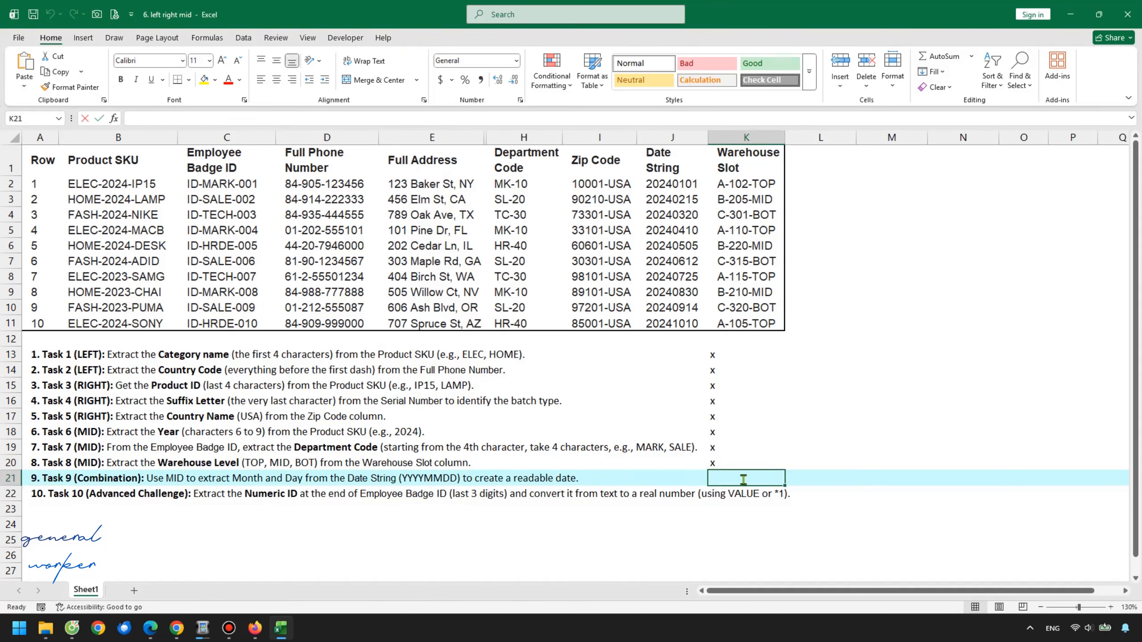
pyautogui.write('cx')
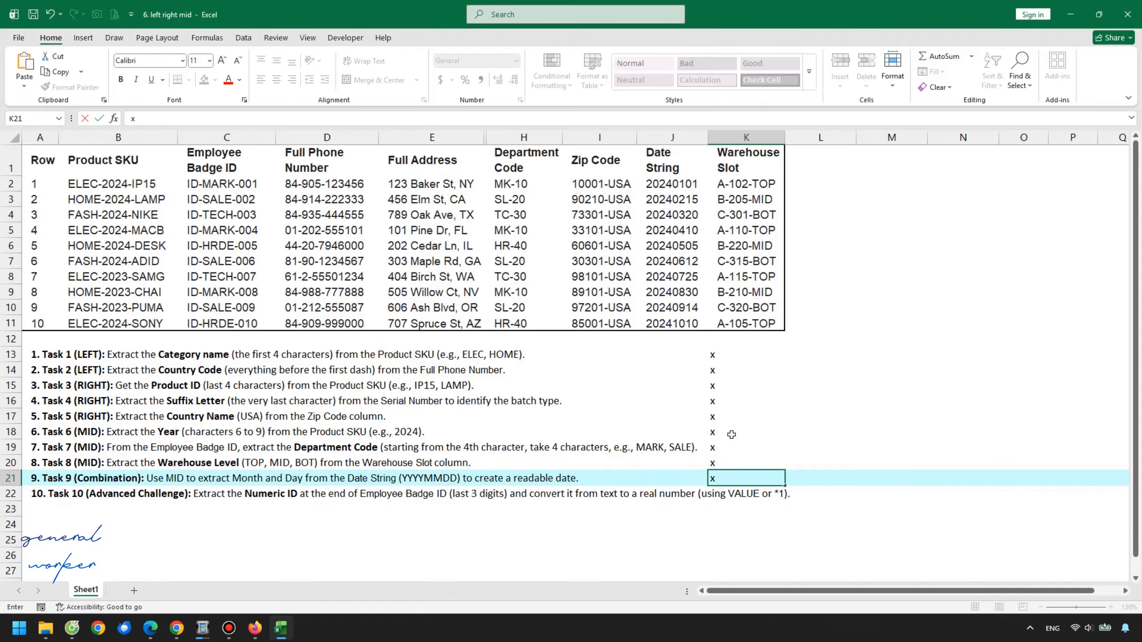
# Enter the headers month in L1 and day in M1 for extracting parts of the Date String
pyautogui.click(536, 537)
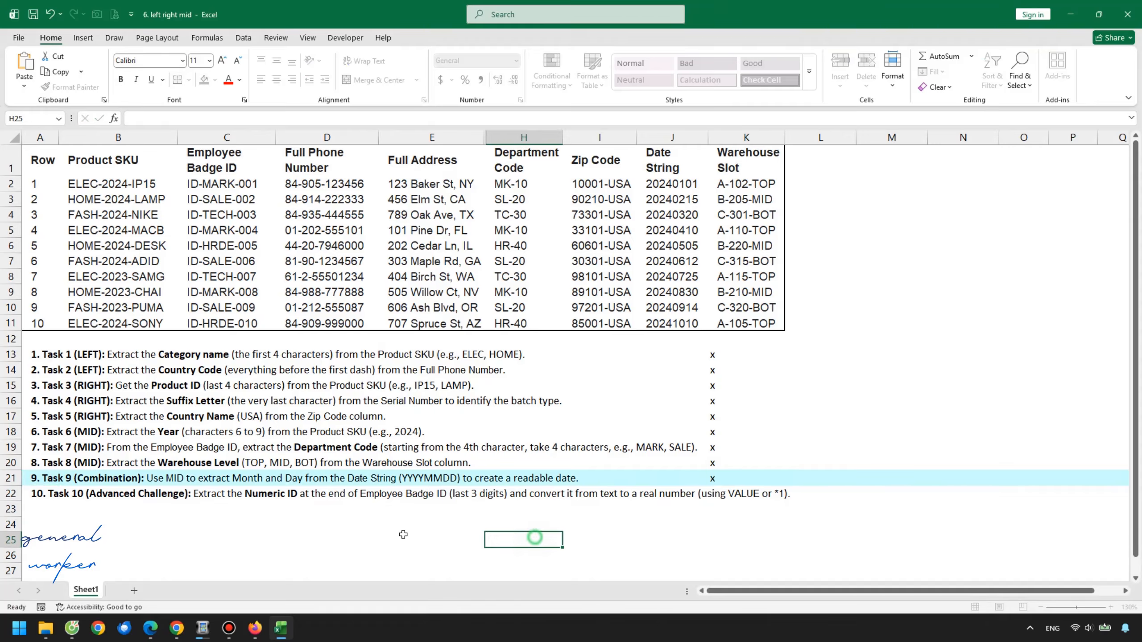
pyautogui.click(170, 480)
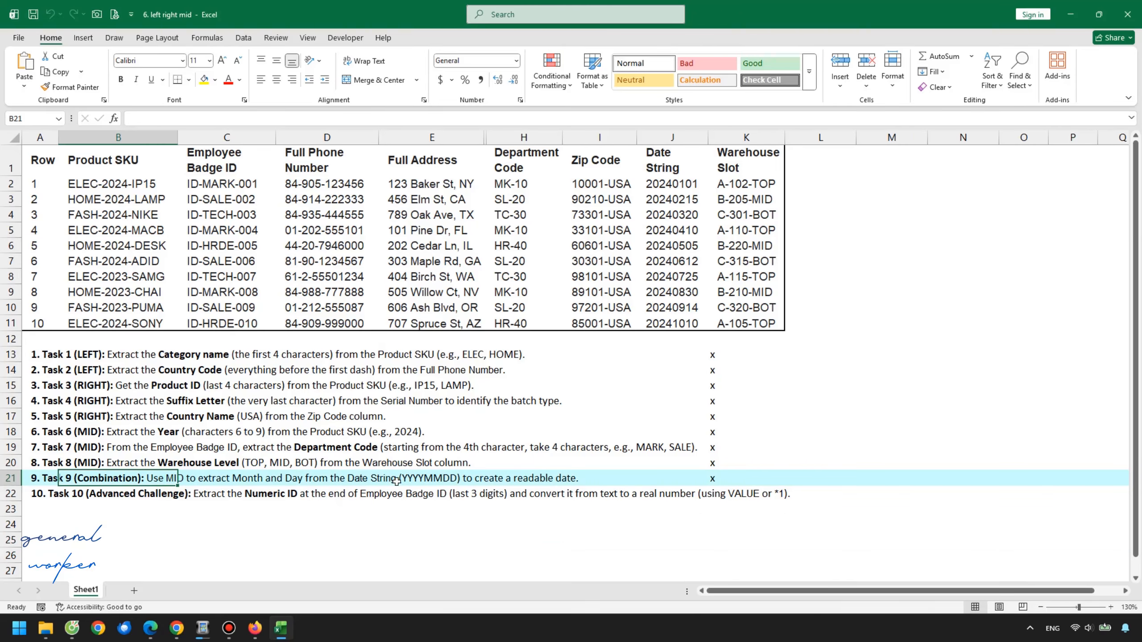
pyautogui.click(691, 186)
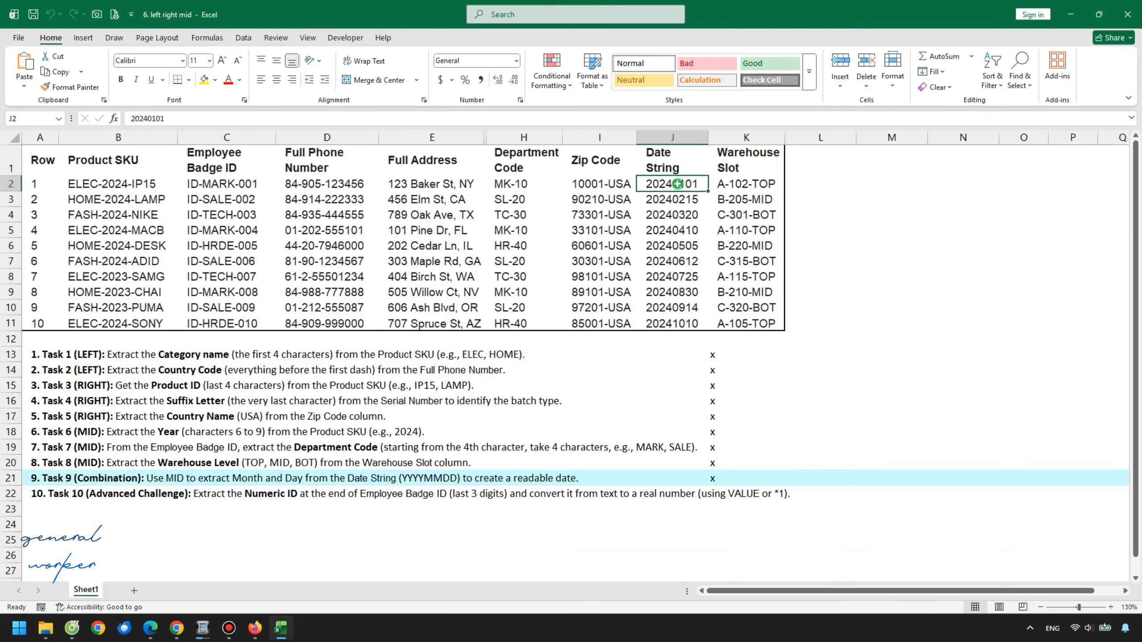
pyautogui.click(800, 161)
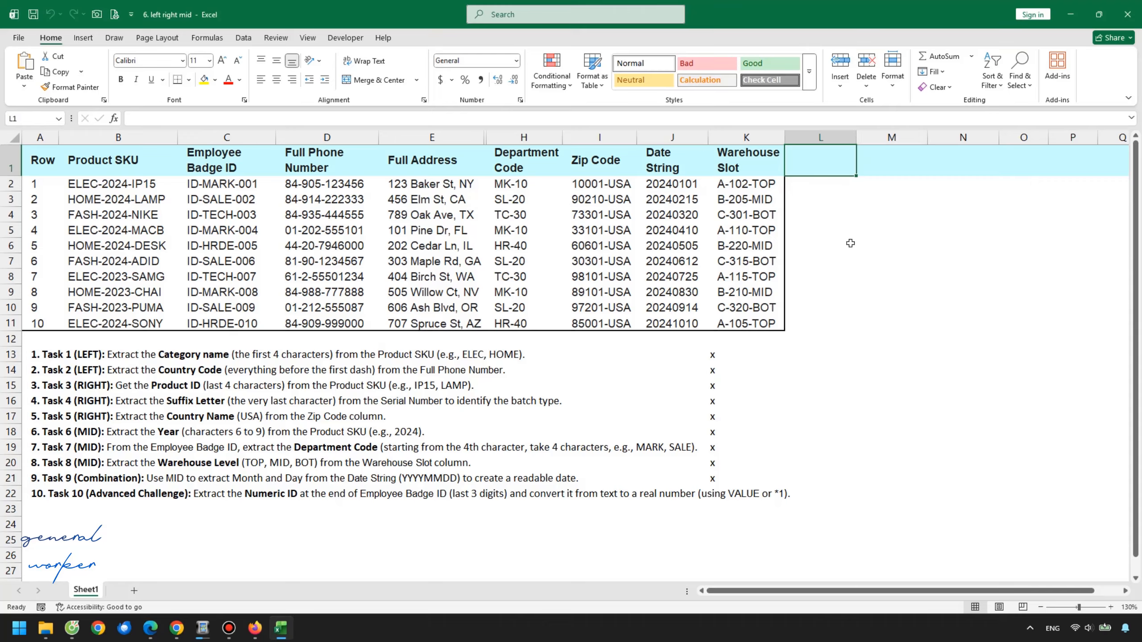
pyautogui.write('month')
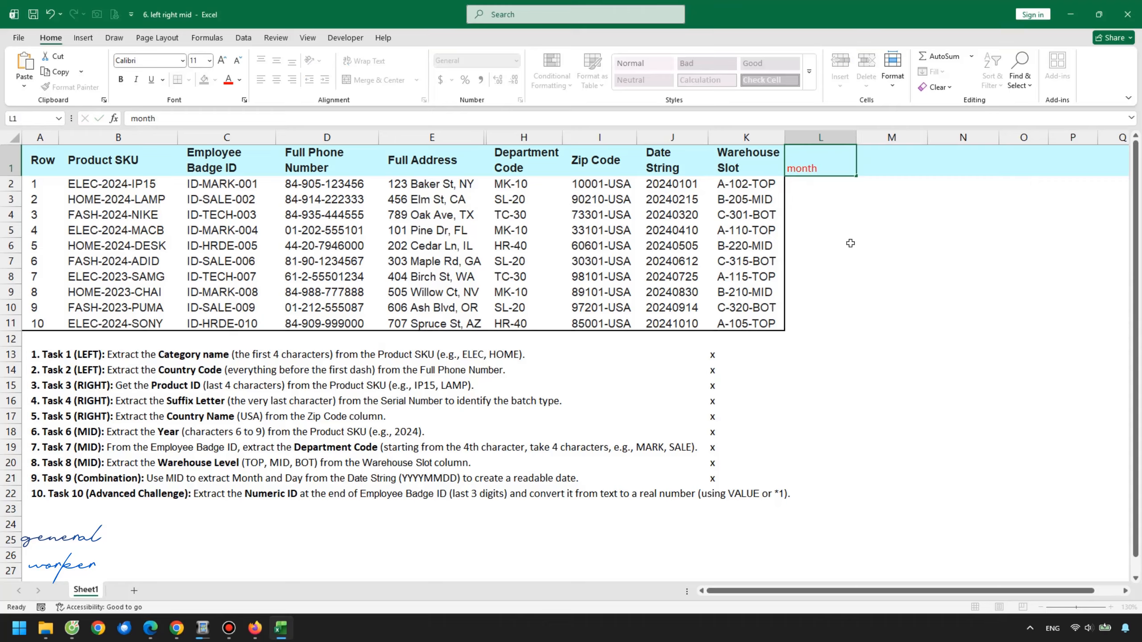
pyautogui.press('Tab')
pyautogui.write('day')
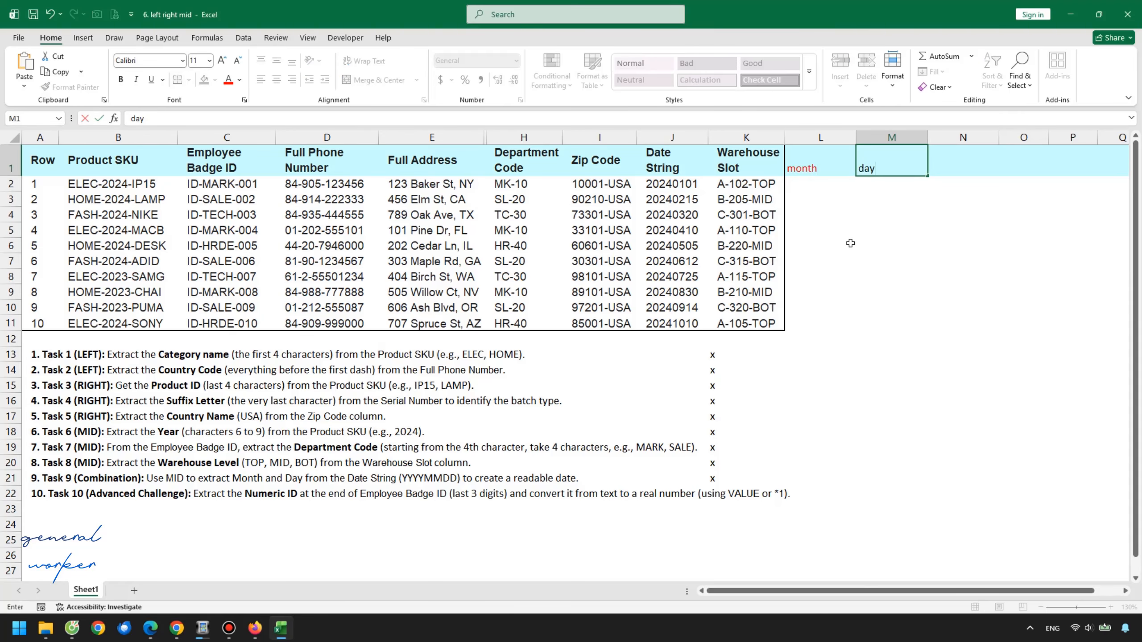
pyautogui.press('Return')
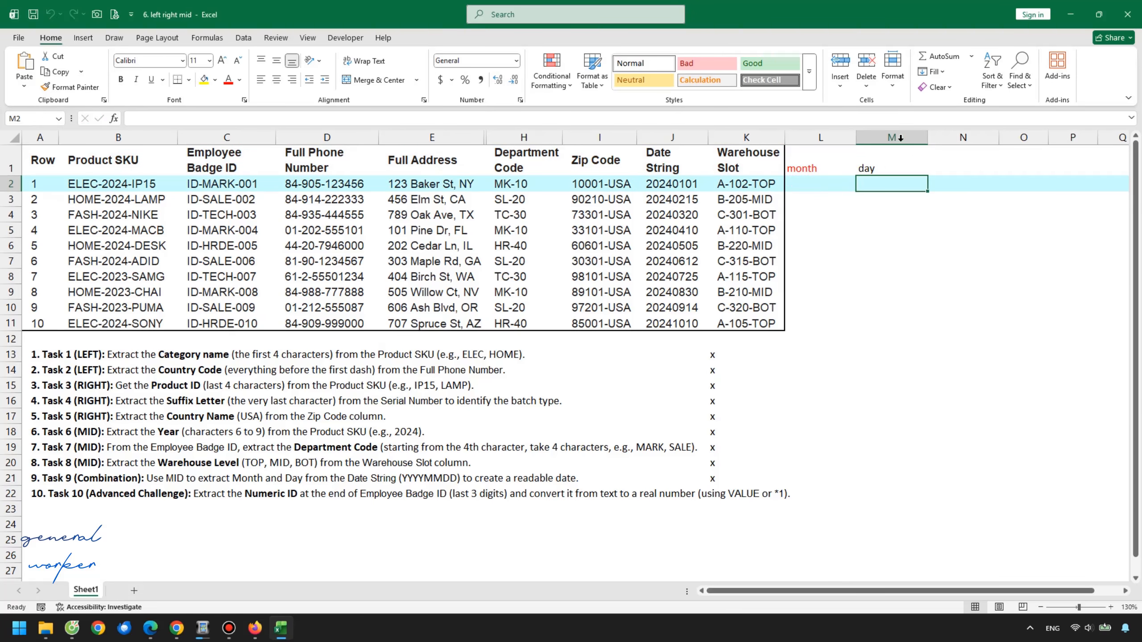
pyautogui.moveTo(895, 140); pyautogui.dragTo(1029, 138)
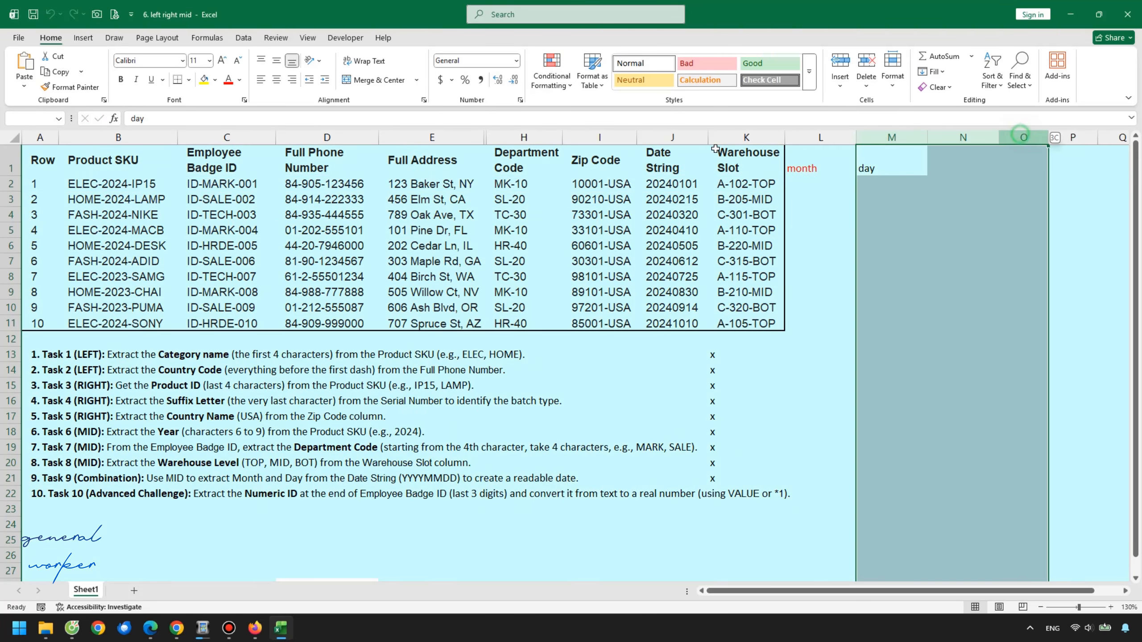
# Enter =MID(J2,5,2) in L2 to extract the month from the Date String
pyautogui.click(229, 82)
pyautogui.click(836, 189)
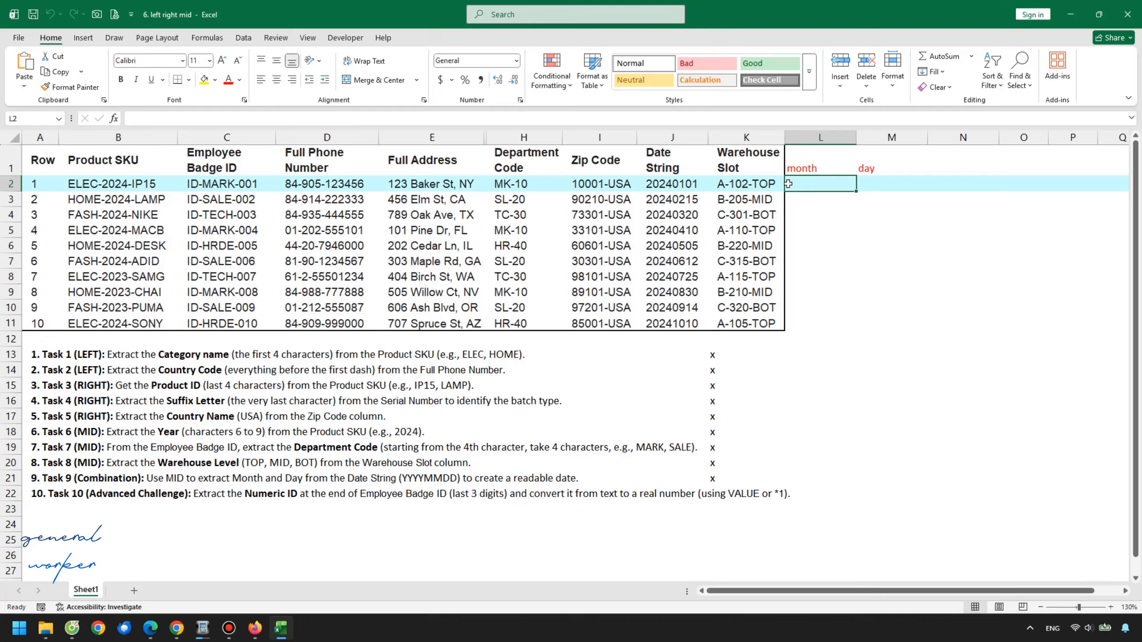
pyautogui.write('=mid(')
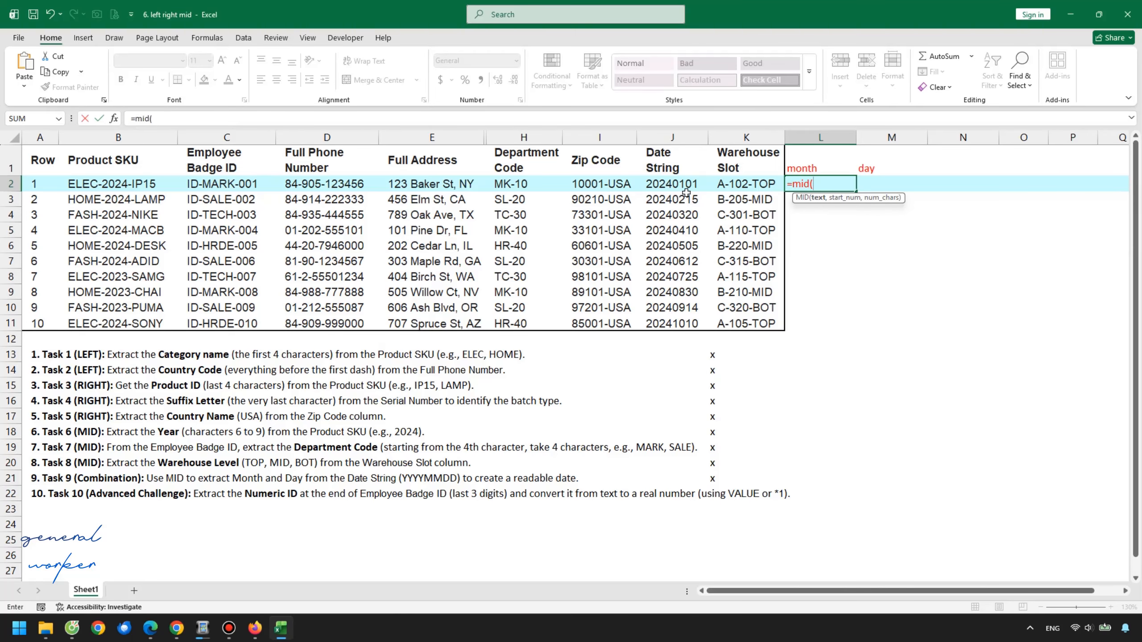
pyautogui.click(666, 184)
pyautogui.write(',')
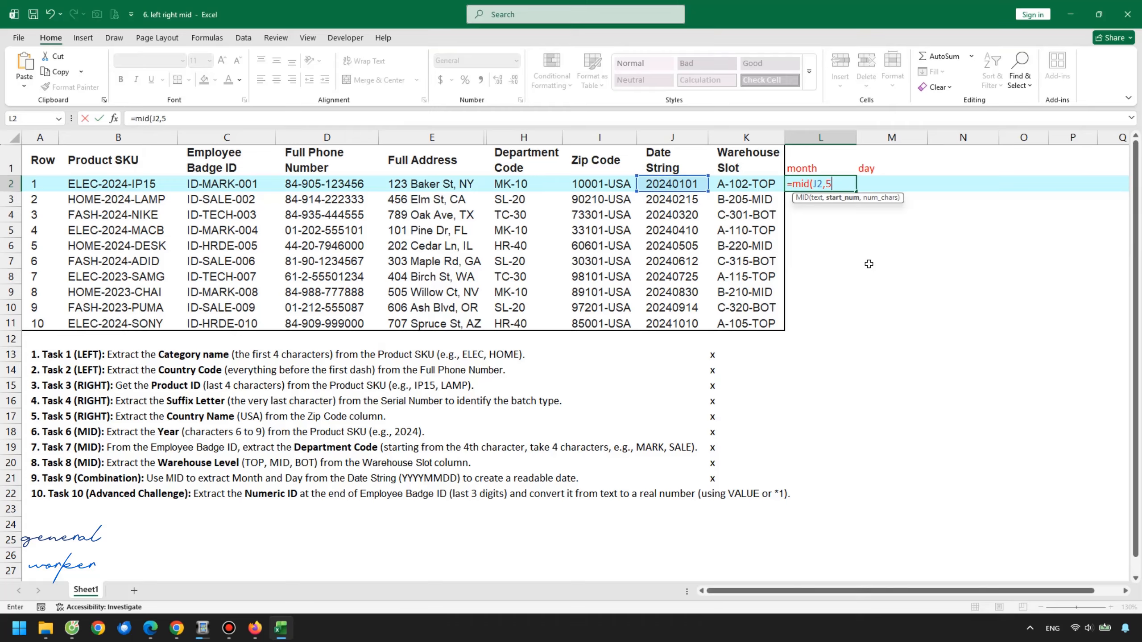
pyautogui.write('5,2)')
pyautogui.press('Return')
# Fill the MID formula down column L to row 11 and check a couple of the extracted months
pyautogui.click(829, 182)
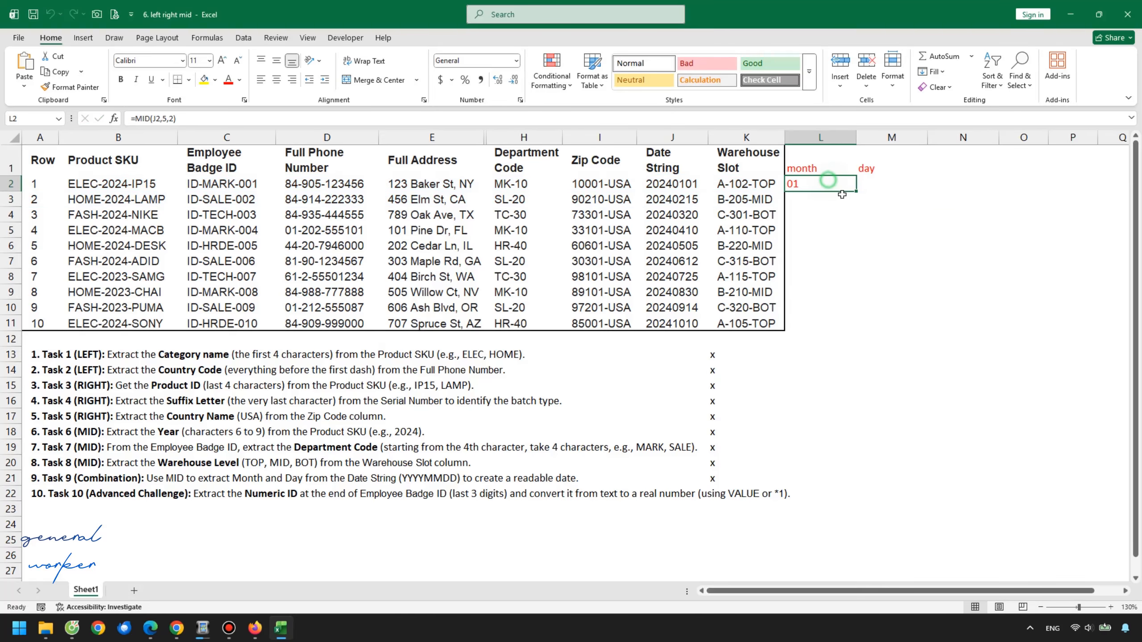
pyautogui.doubleClick(856, 193)
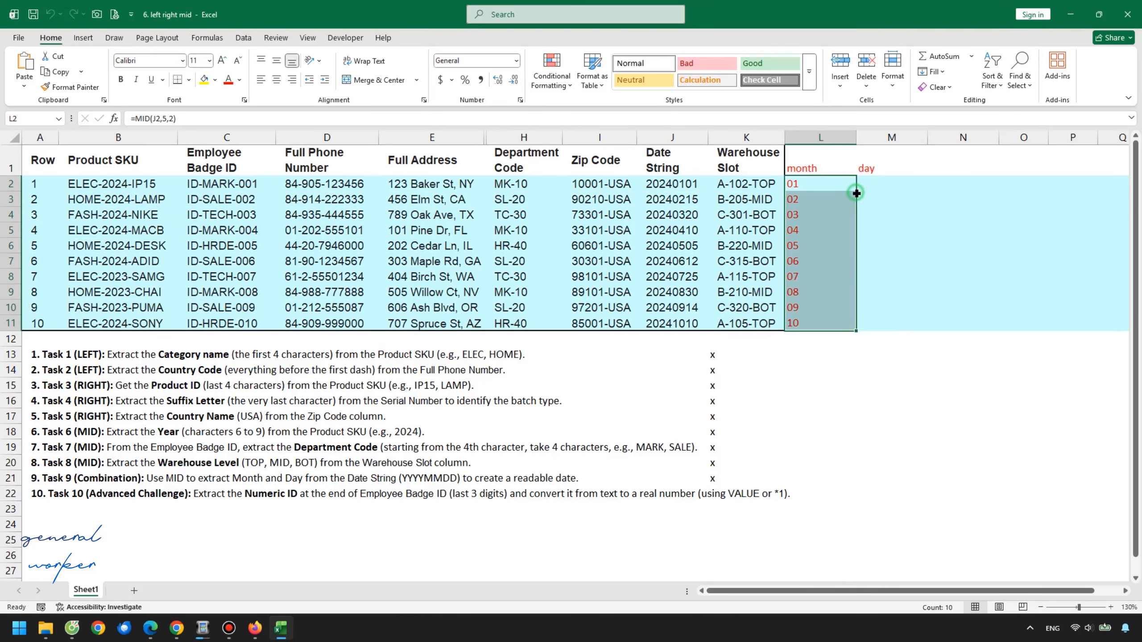
pyautogui.click(837, 246)
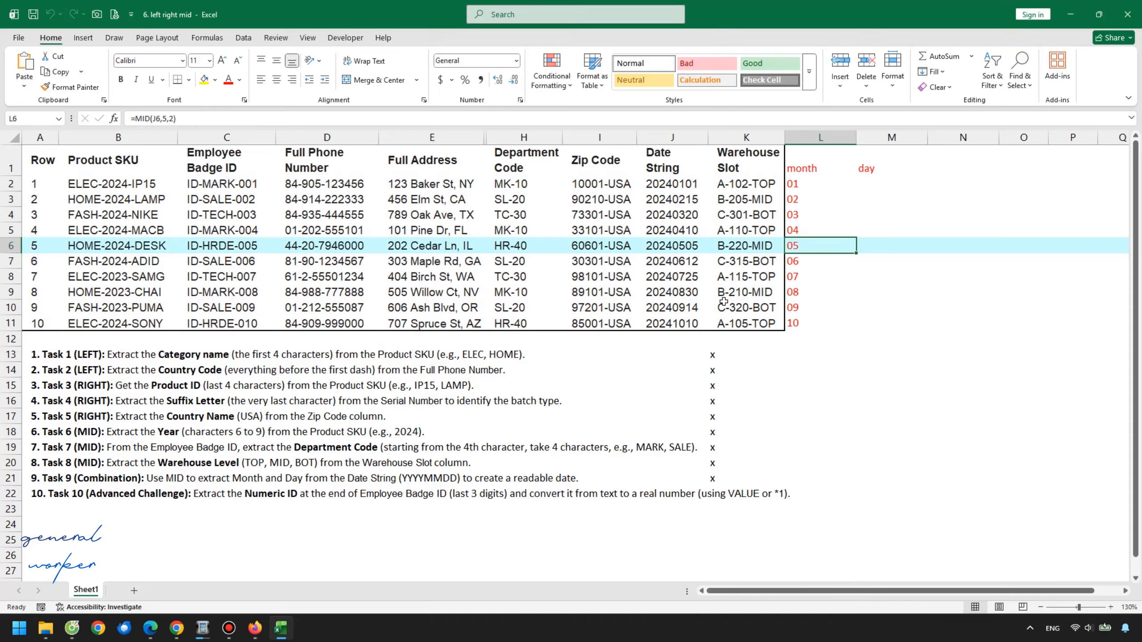
pyautogui.click(807, 308)
# Enter =RIGHT(J2,2) in M2 to extract the day from the Date String
pyautogui.click(881, 183)
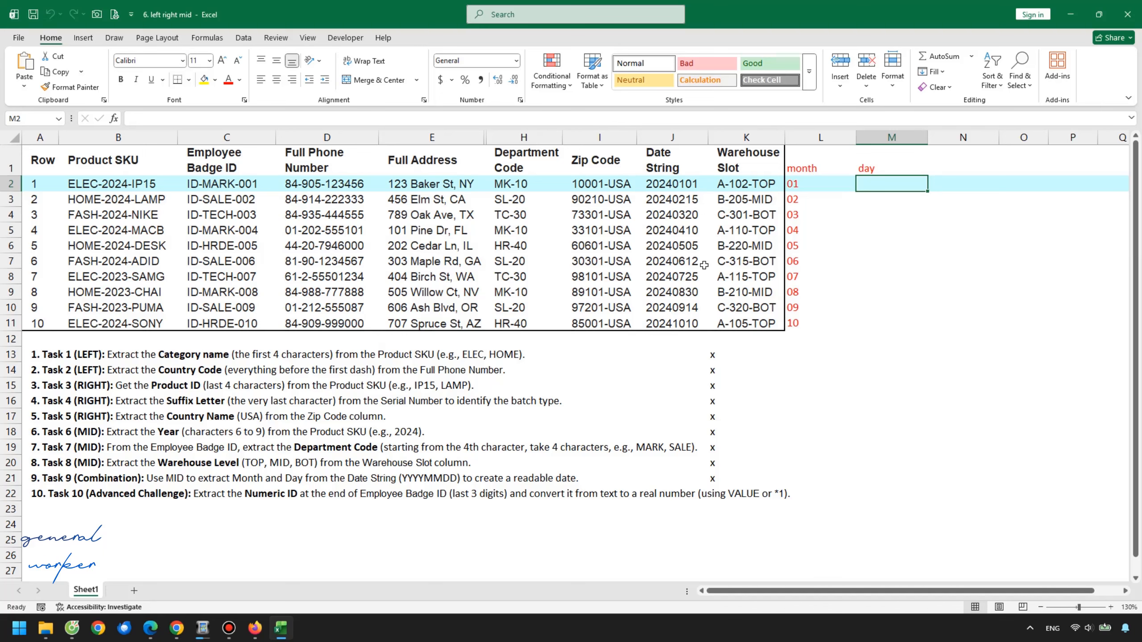
pyautogui.press('F2')
pyautogui.write('=')
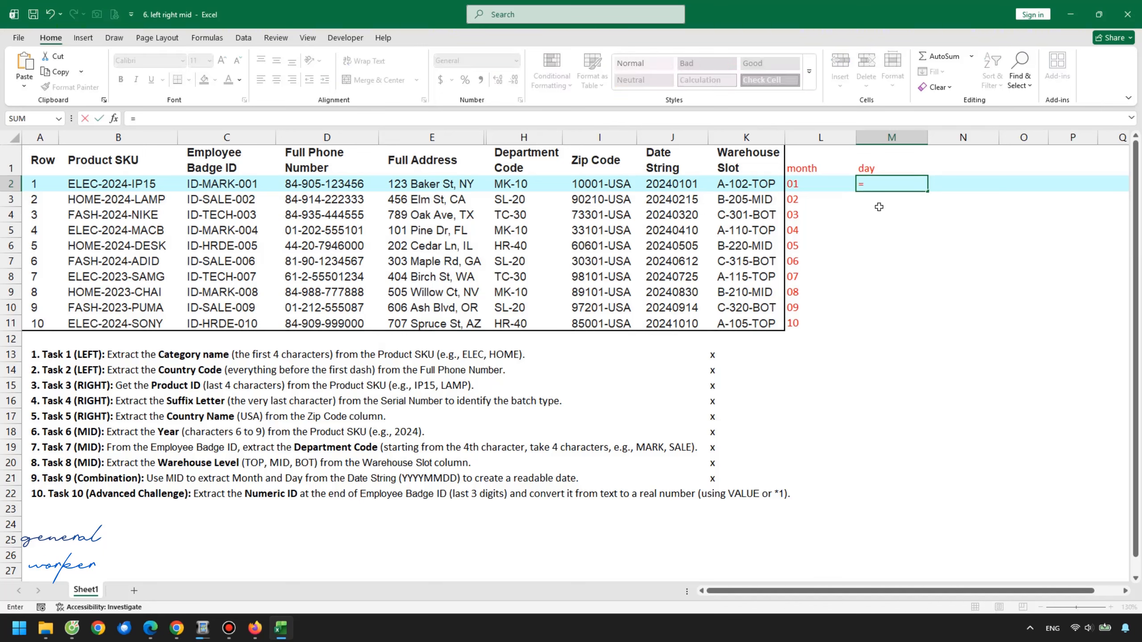
pyautogui.write('right(')
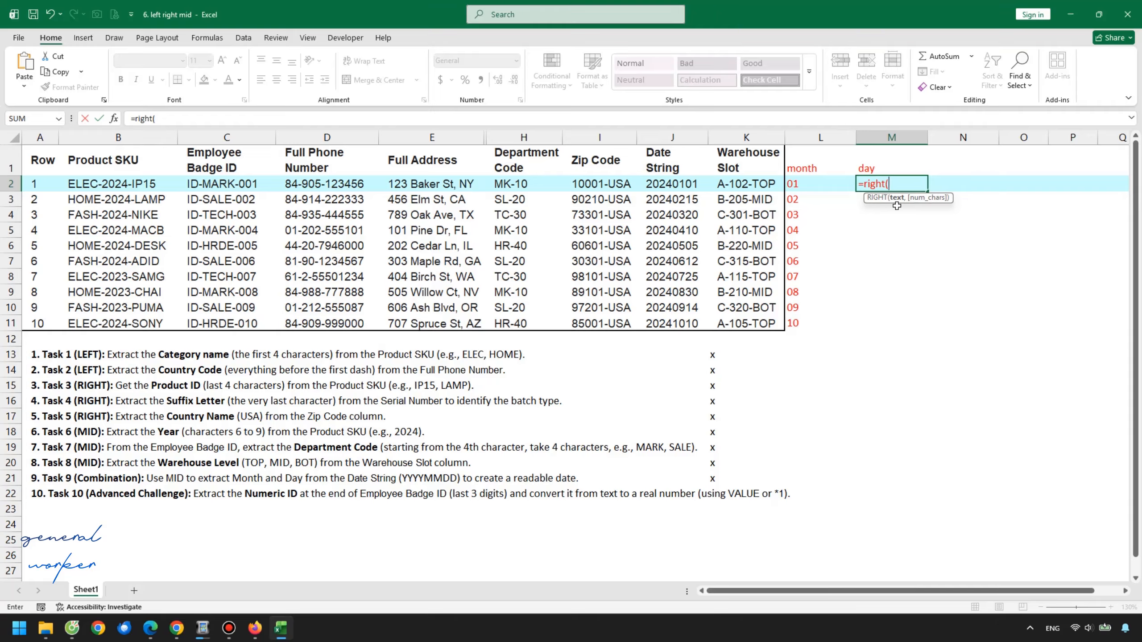
pyautogui.click(682, 185)
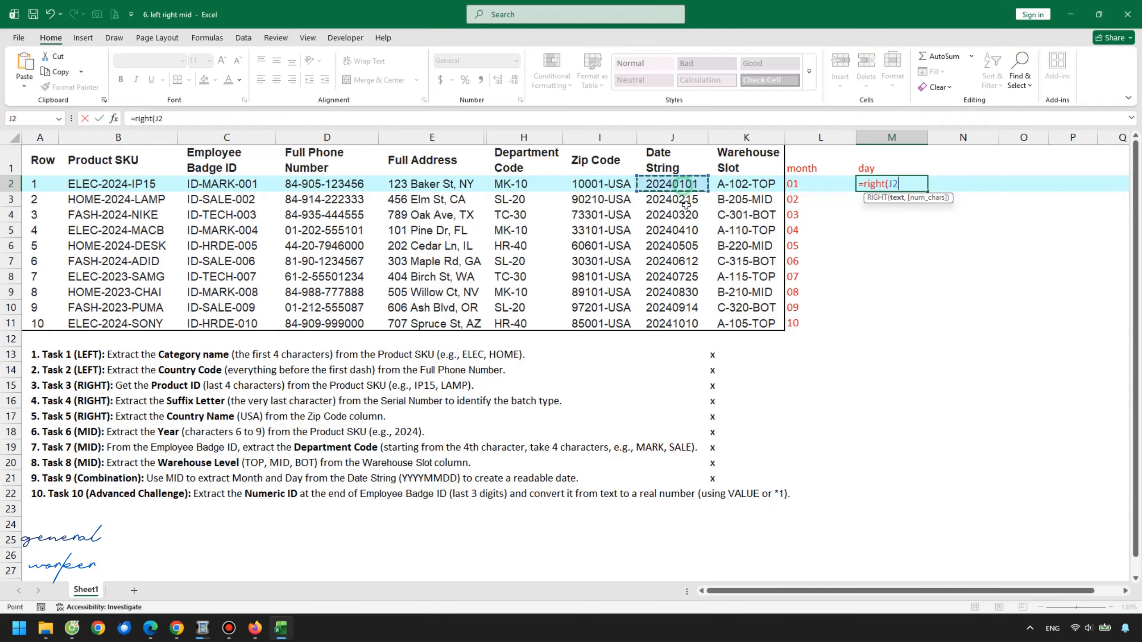
pyautogui.write(',2')
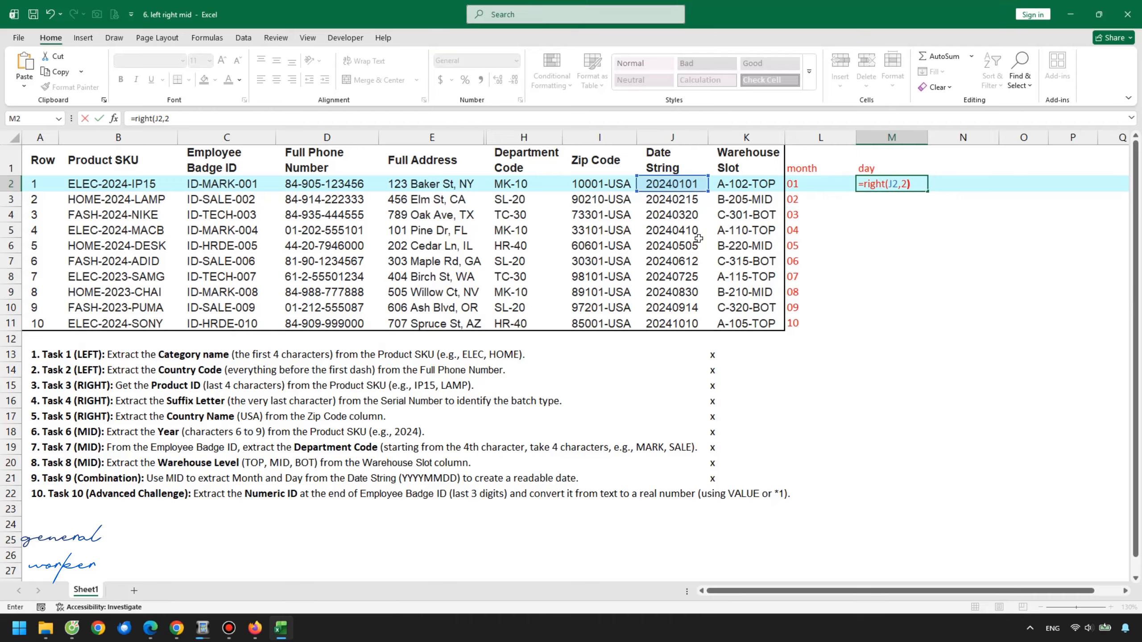
pyautogui.press('Return')
# Fill the RIGHT formula down column M to row 11 and narrow the month and day columns
pyautogui.click(893, 181)
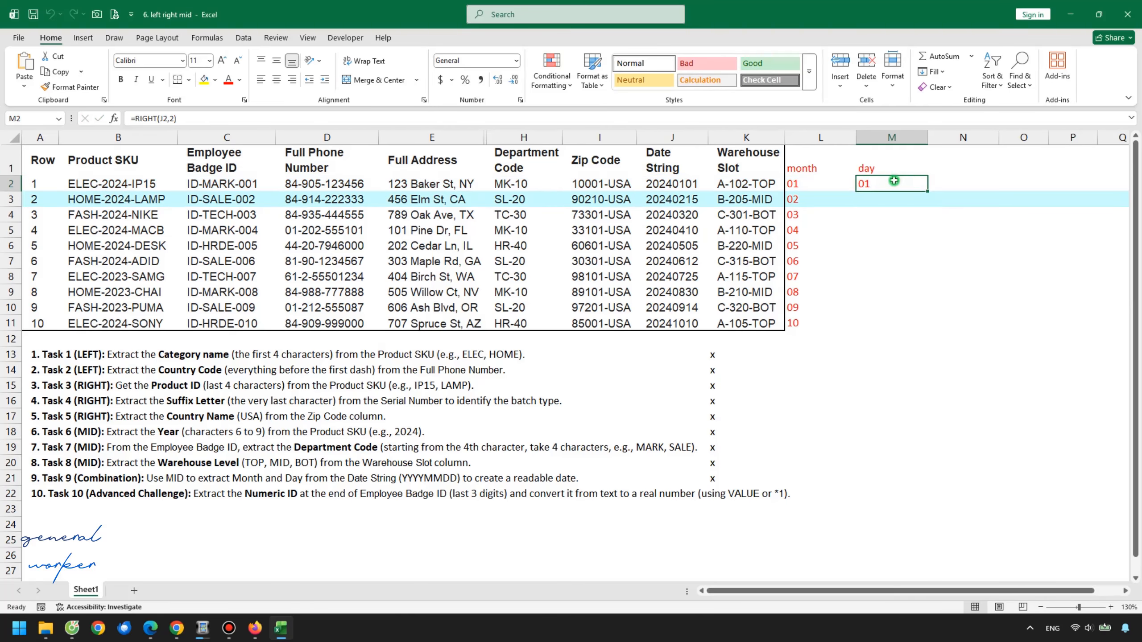
pyautogui.doubleClick(928, 194)
pyautogui.moveTo(842, 140); pyautogui.dragTo(903, 139)
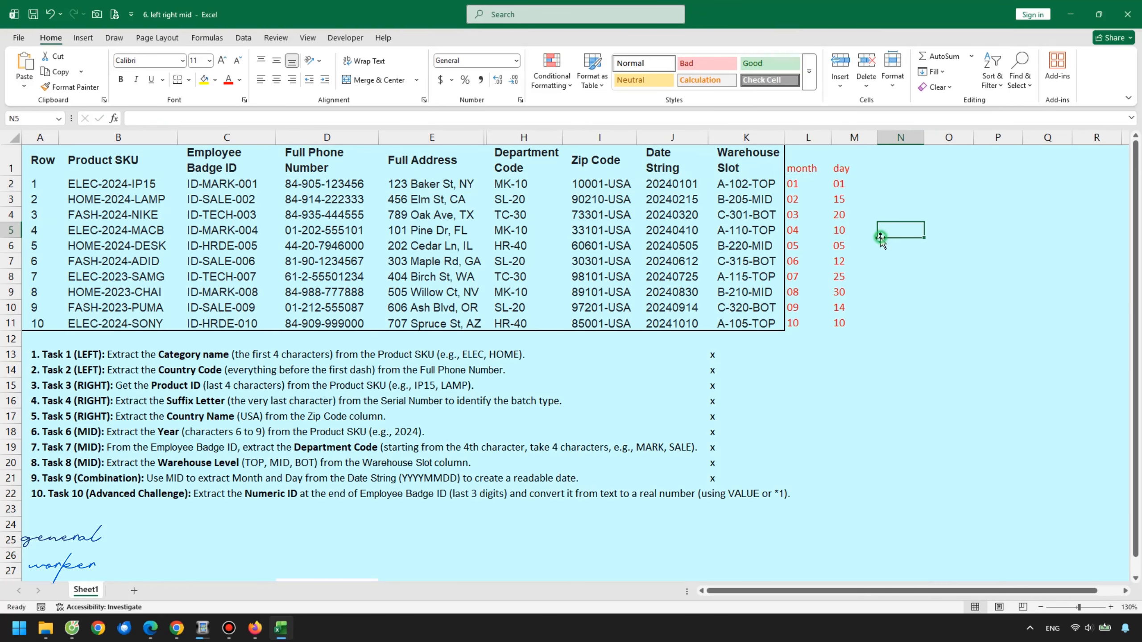
# Inspect the day formulas in several rows of column M
pyautogui.click(850, 244)
pyautogui.click(850, 324)
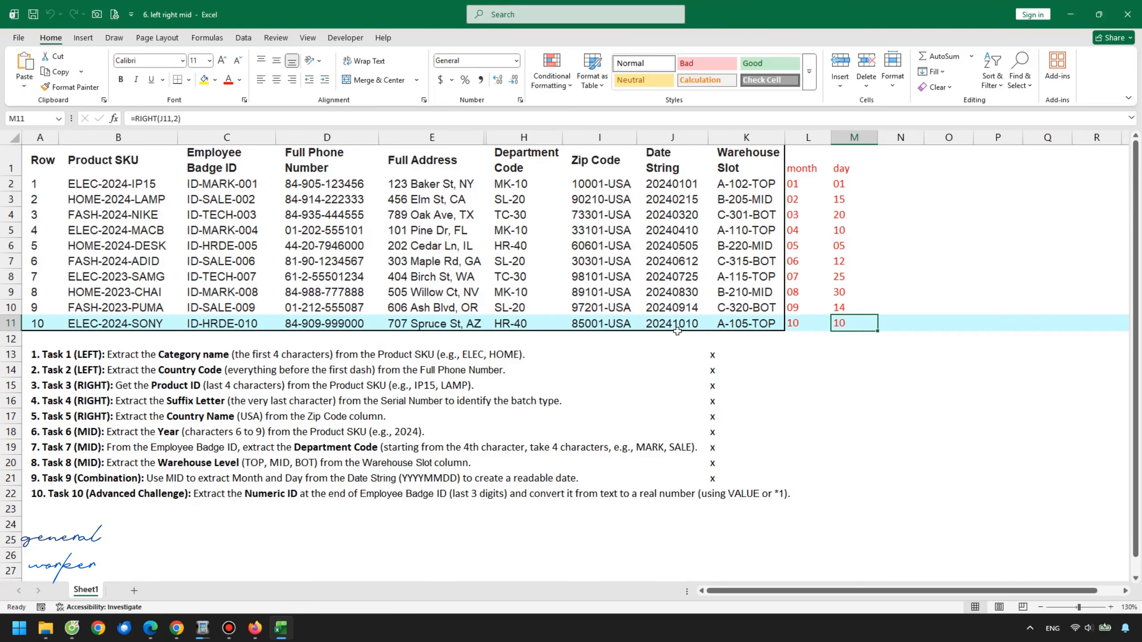
pyautogui.click(839, 309)
pyautogui.click(843, 290)
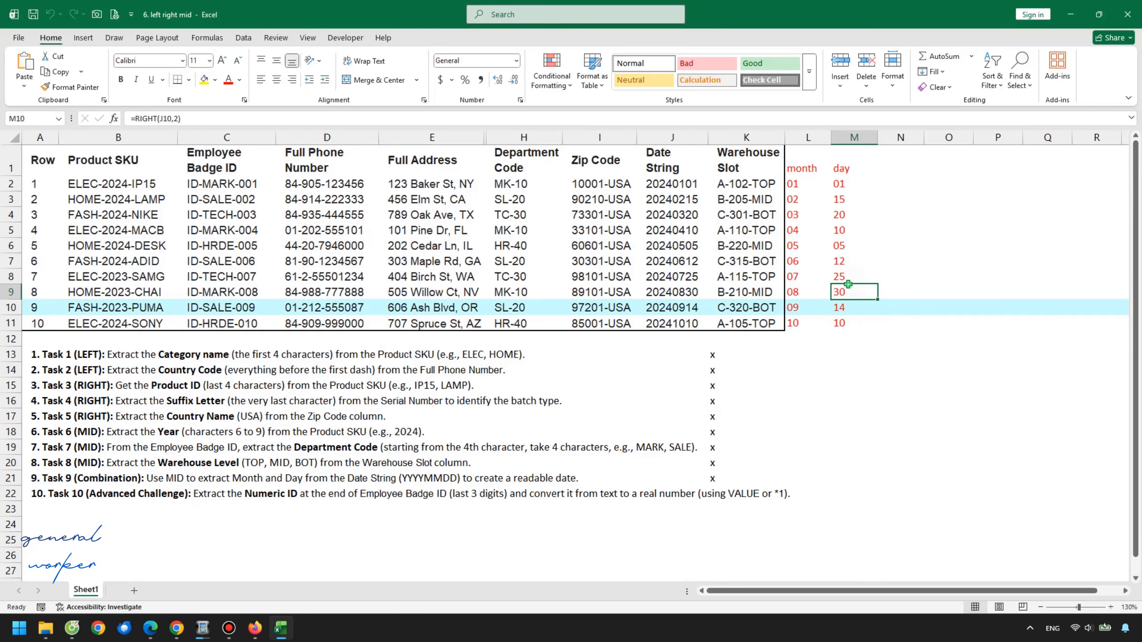
pyautogui.click(852, 259)
pyautogui.click(849, 230)
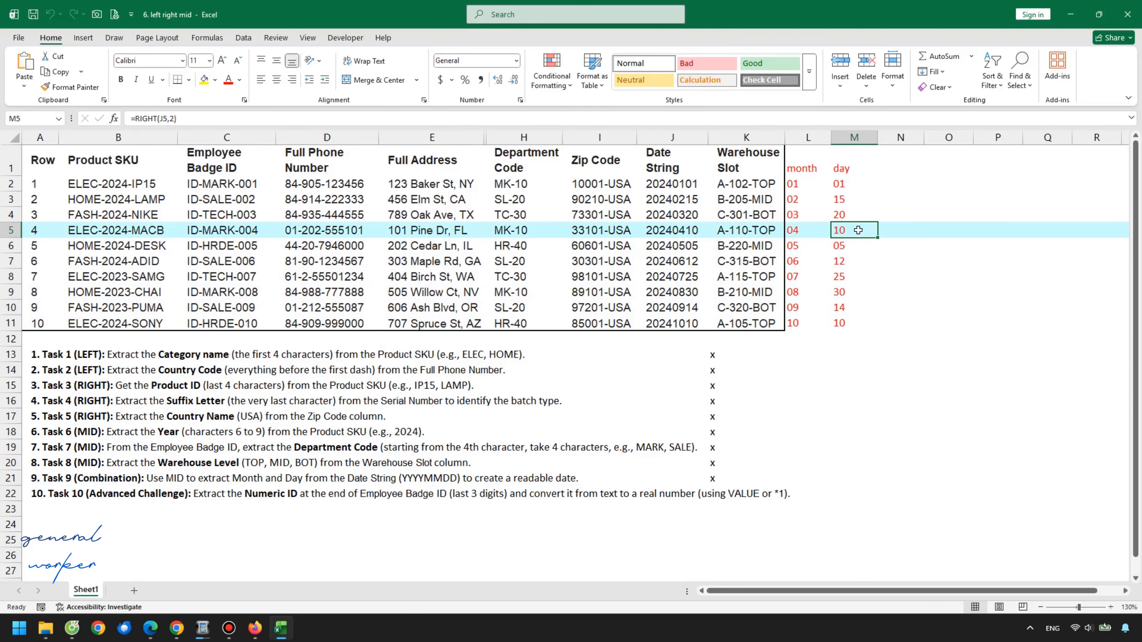
pyautogui.click(852, 215)
pyautogui.click(850, 200)
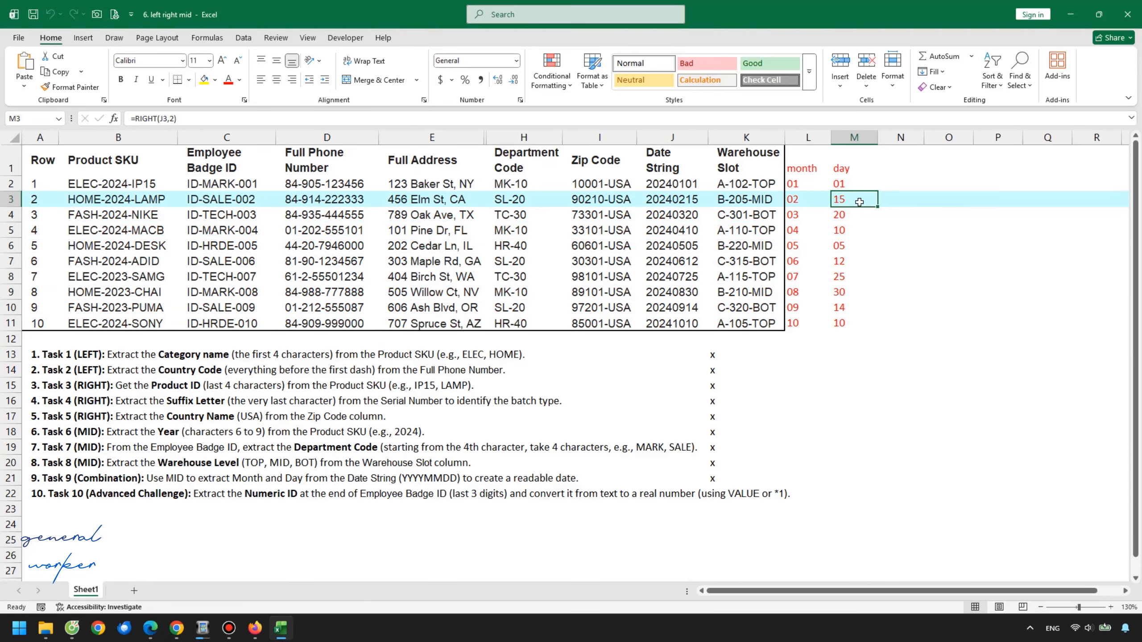
# Enter the header year in N1
pyautogui.click(897, 162)
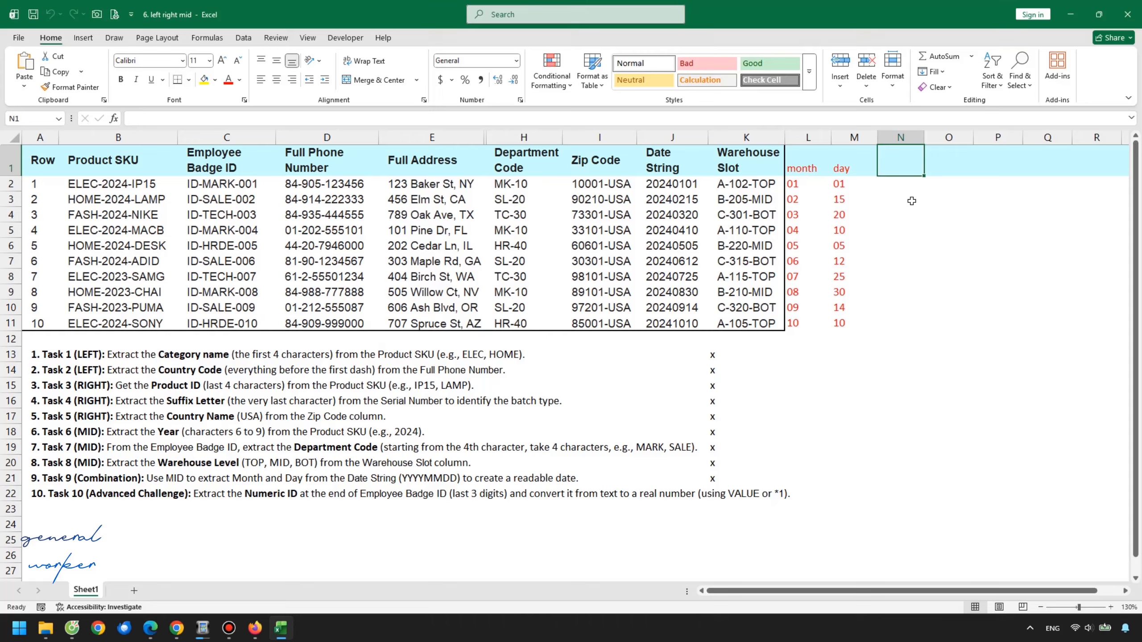
pyautogui.write('year')
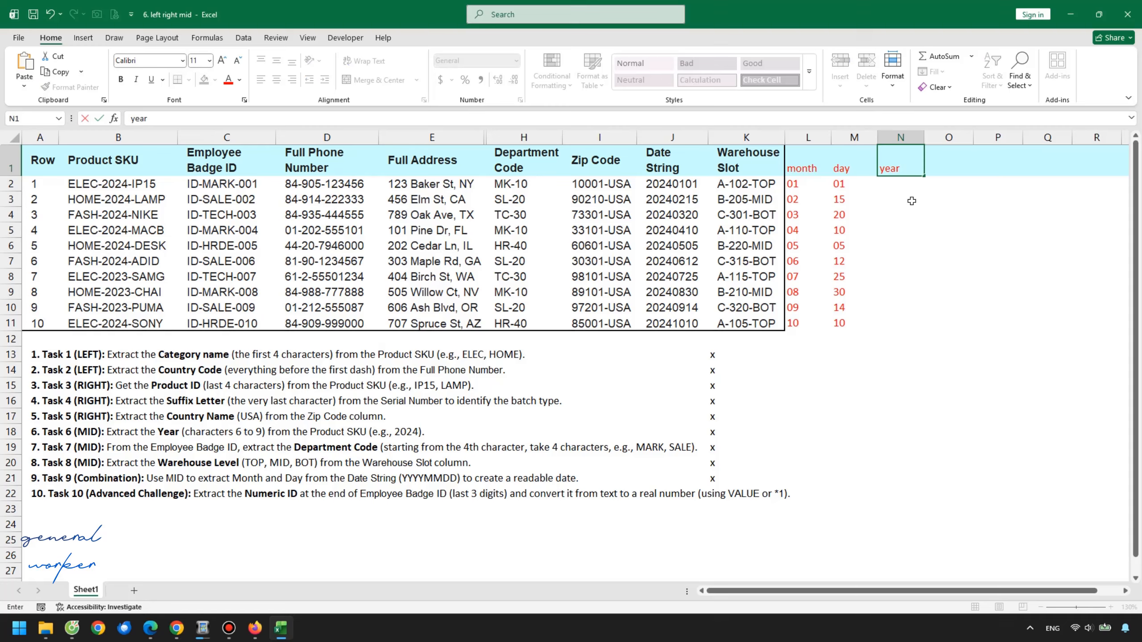
pyautogui.press('Return')
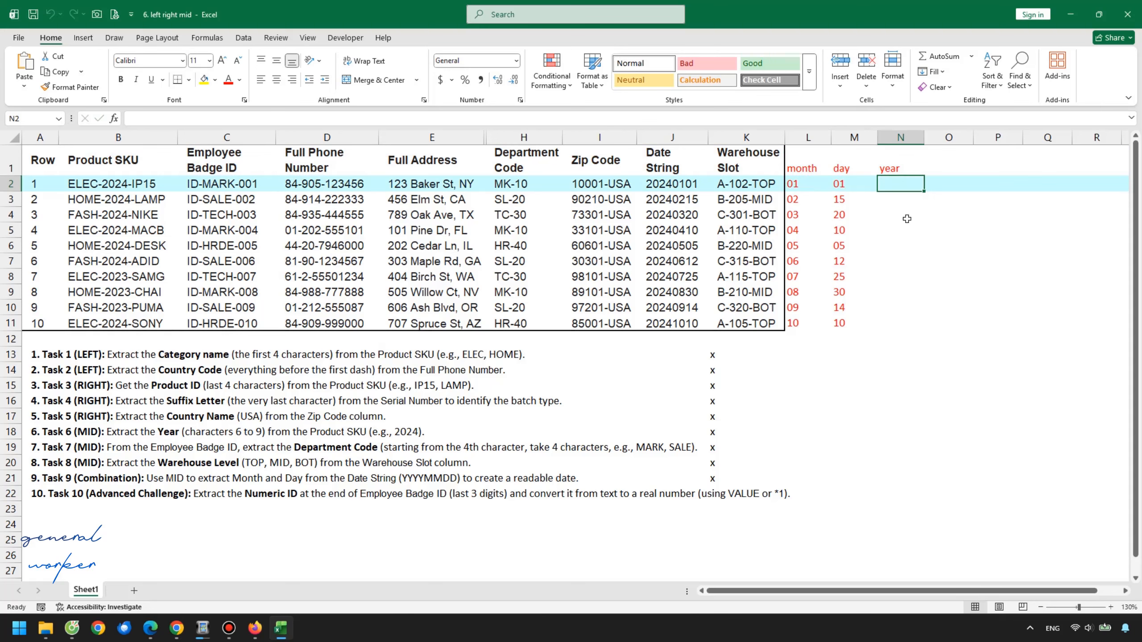
# Enter =LEFT(J2,4) in N2 to extract the year from the Date String
pyautogui.write('=')
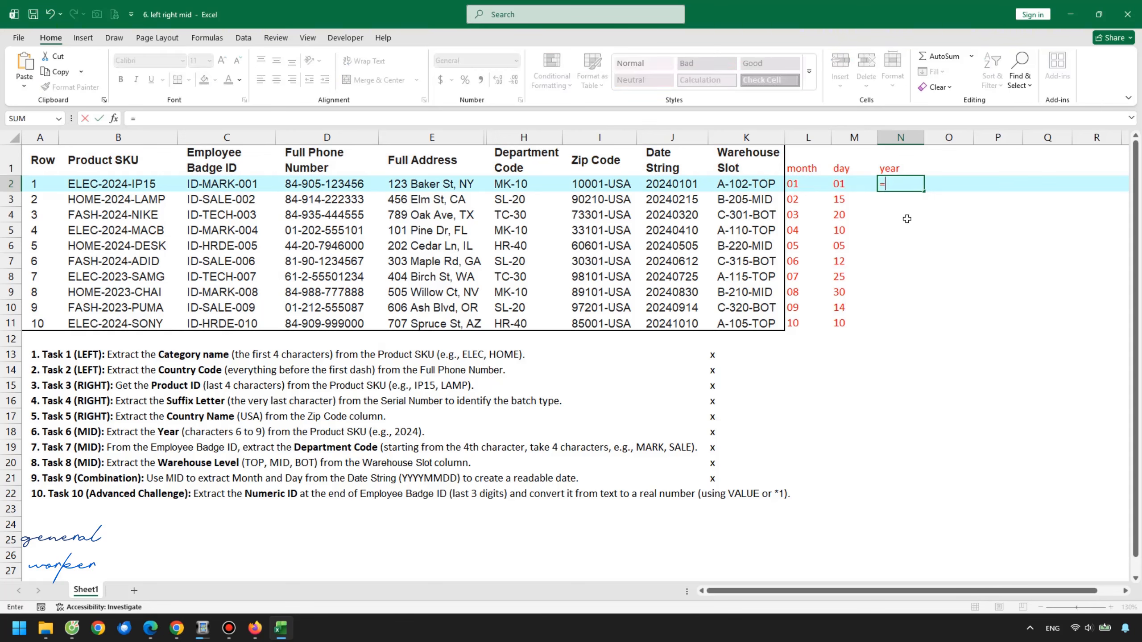
pyautogui.write('left(')
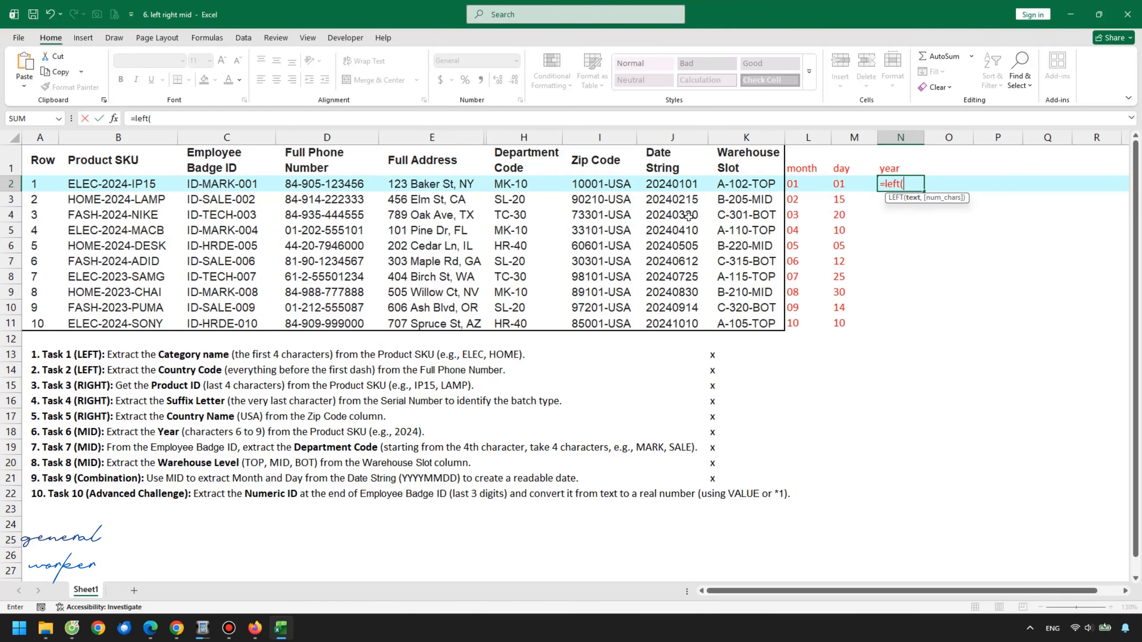
pyautogui.click(667, 183)
pyautogui.write(',')
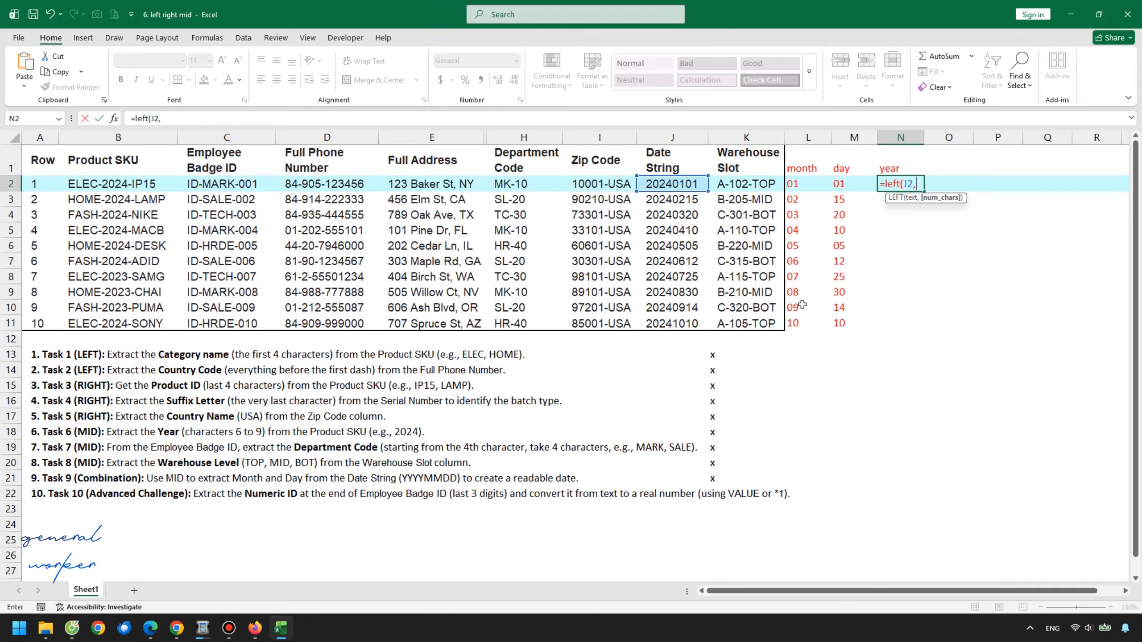
pyautogui.write('4)')
pyautogui.press('Return')
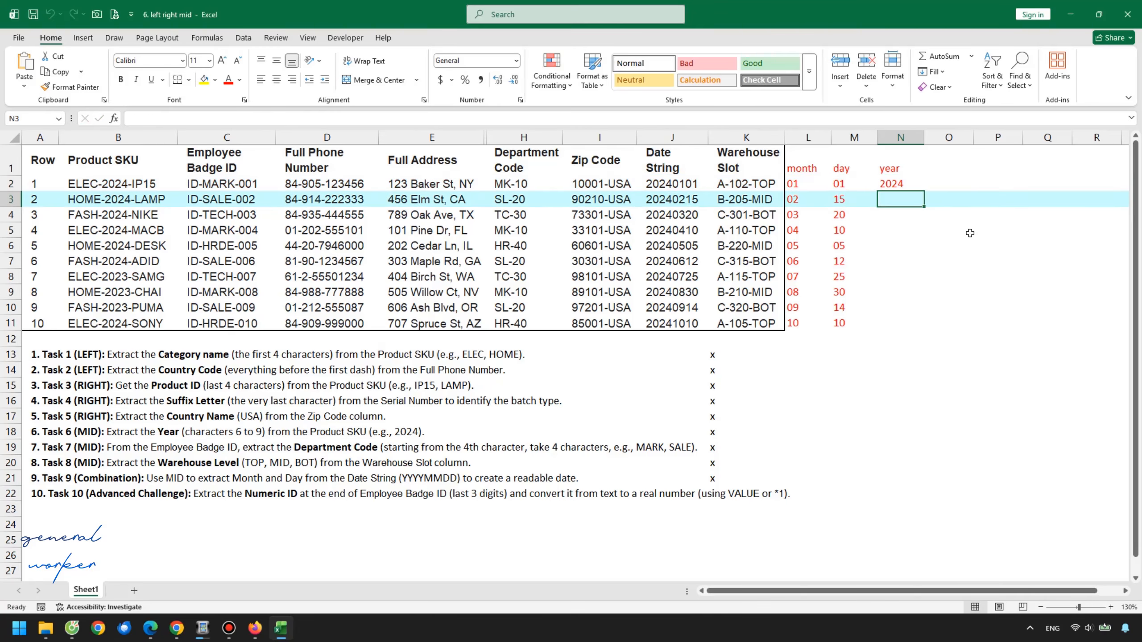
# Fill the LEFT formula down column N to row 11 and check a couple of years
pyautogui.click(913, 189)
pyautogui.doubleClick(924, 192)
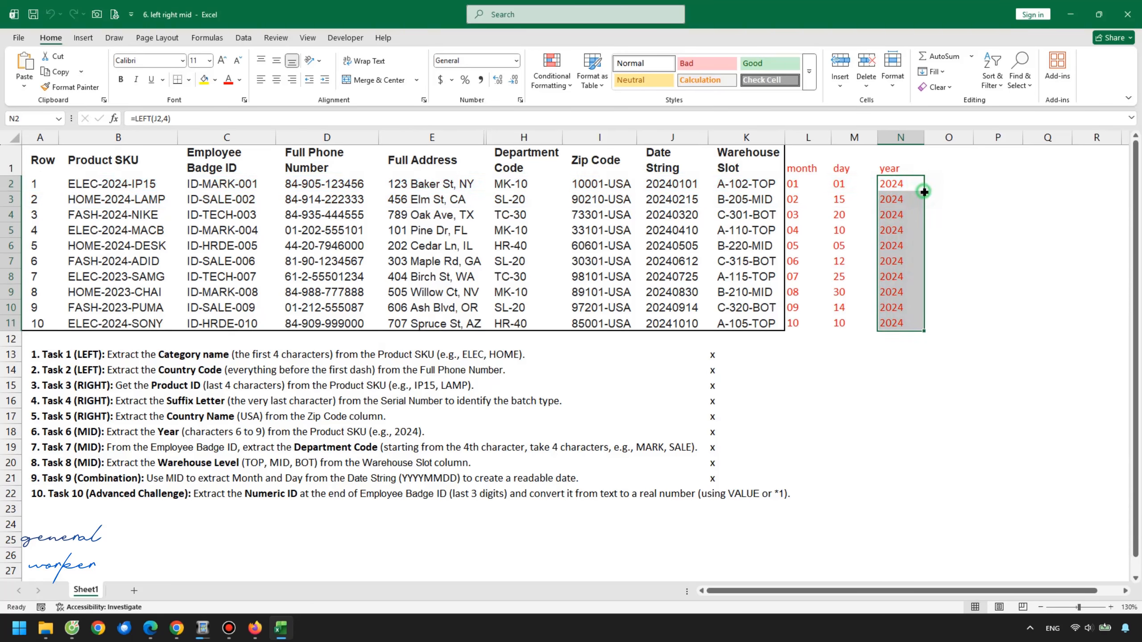
pyautogui.click(904, 266)
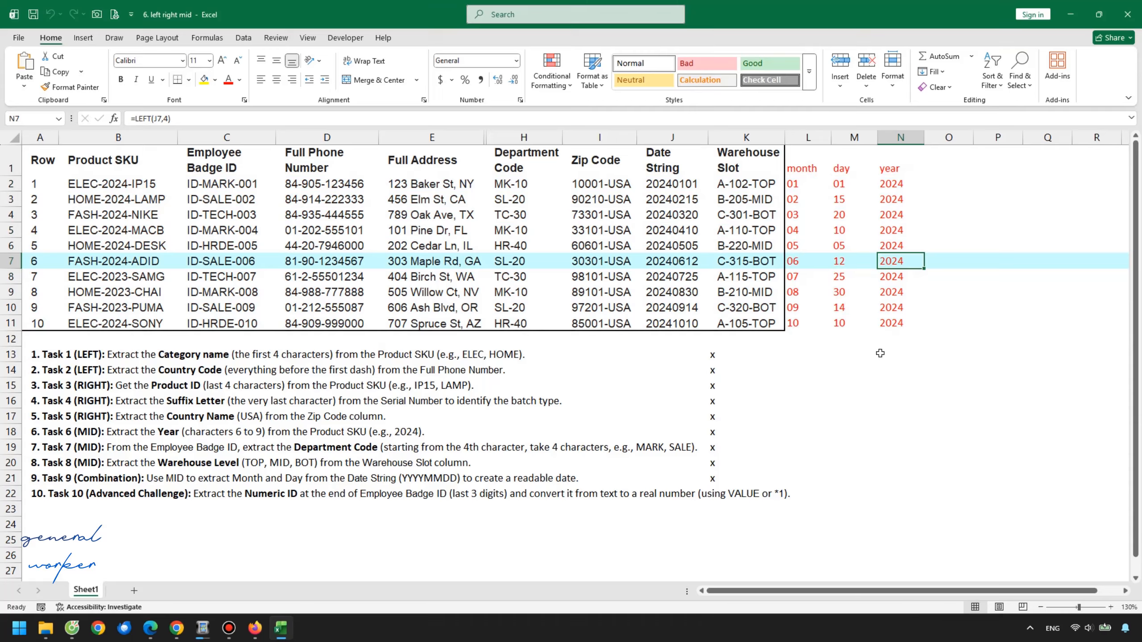
pyautogui.click(913, 295)
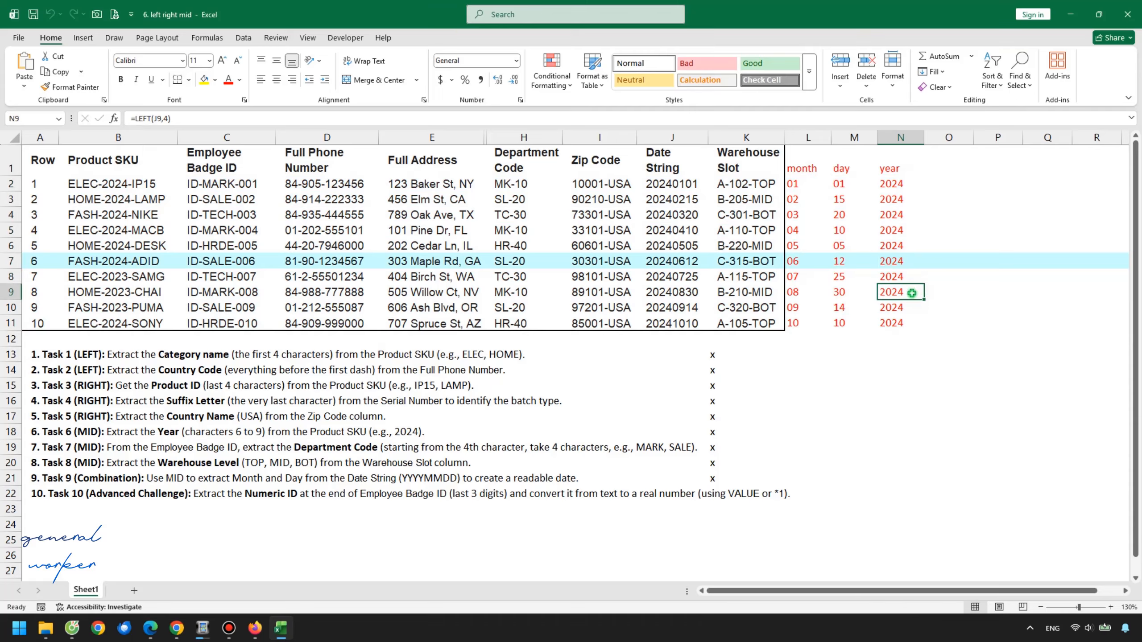
# Widen column O and enter the header check readable date in O1
pyautogui.click(946, 215)
pyautogui.click(952, 164)
pyautogui.moveTo(973, 138); pyautogui.dragTo(1025, 139)
pyautogui.write('check readable date')
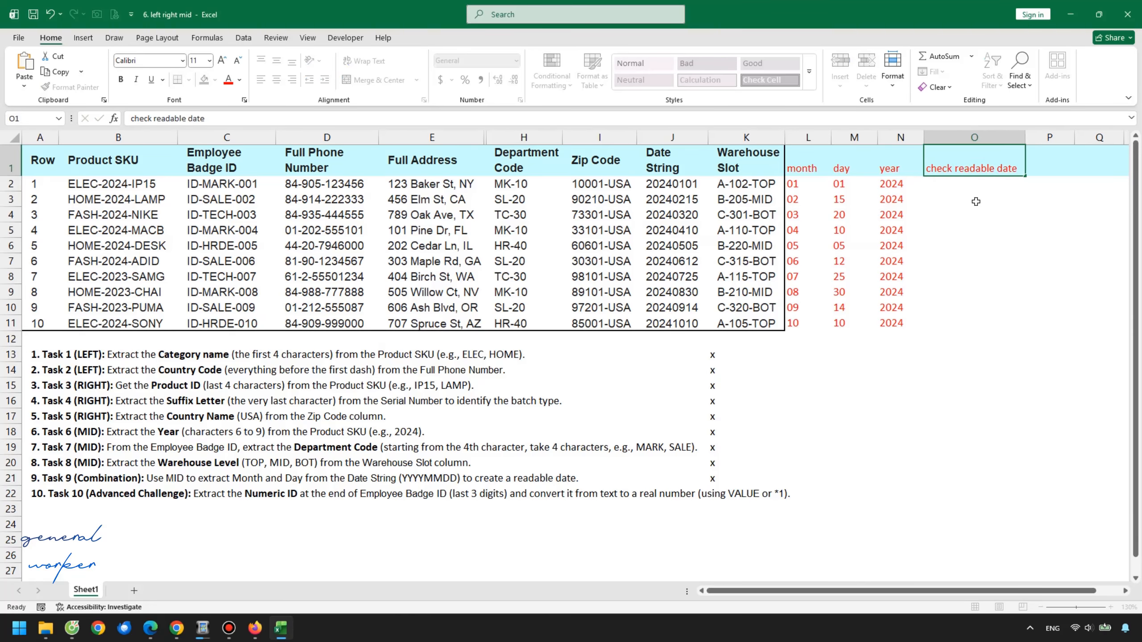
pyautogui.press('Return')
# Enter =J2+31 in O2 to test adding days to the raw Date String
pyautogui.write('=J2+1')
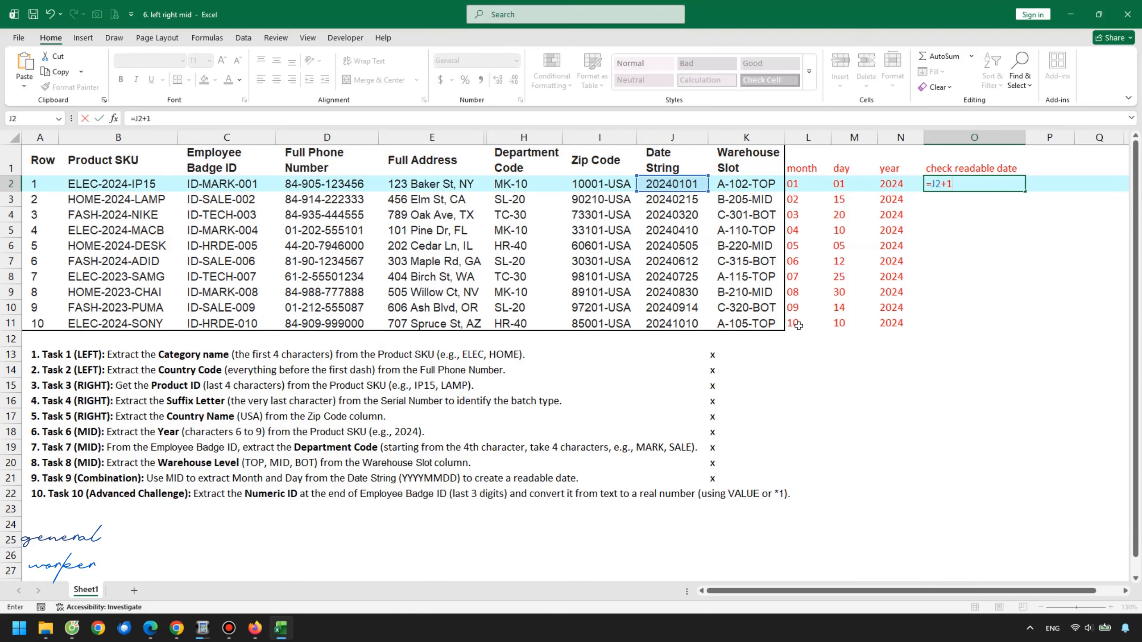
pyautogui.hotkey('ctrl', 'Return')
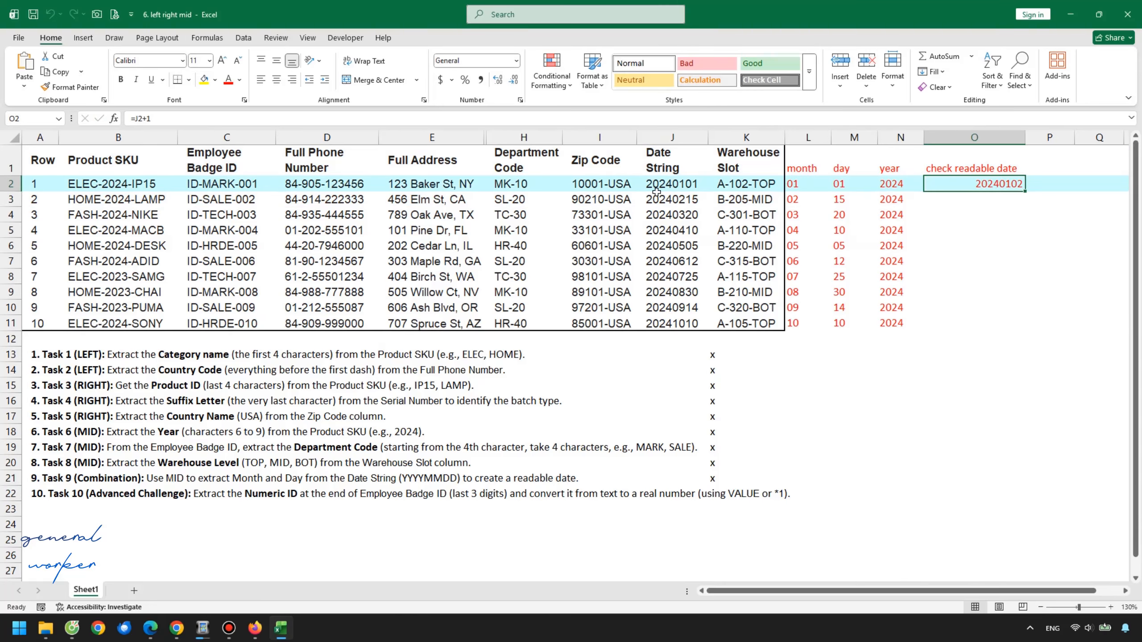
pyautogui.press('F2')
pyautogui.press('BackSpace')
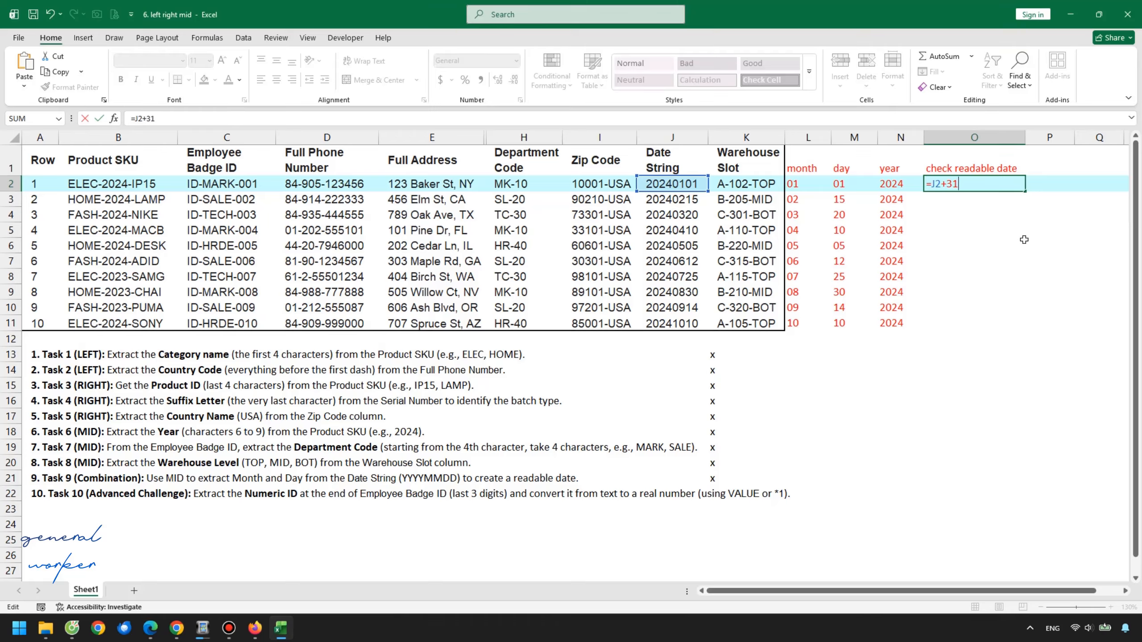
pyautogui.press('Return')
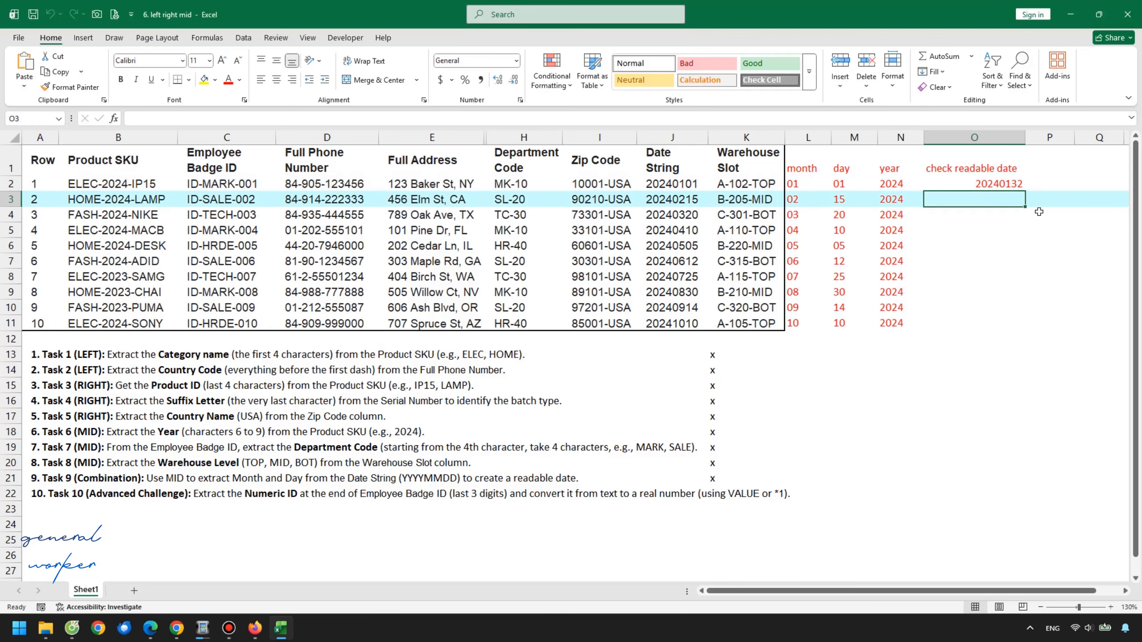
pyautogui.click(1003, 188)
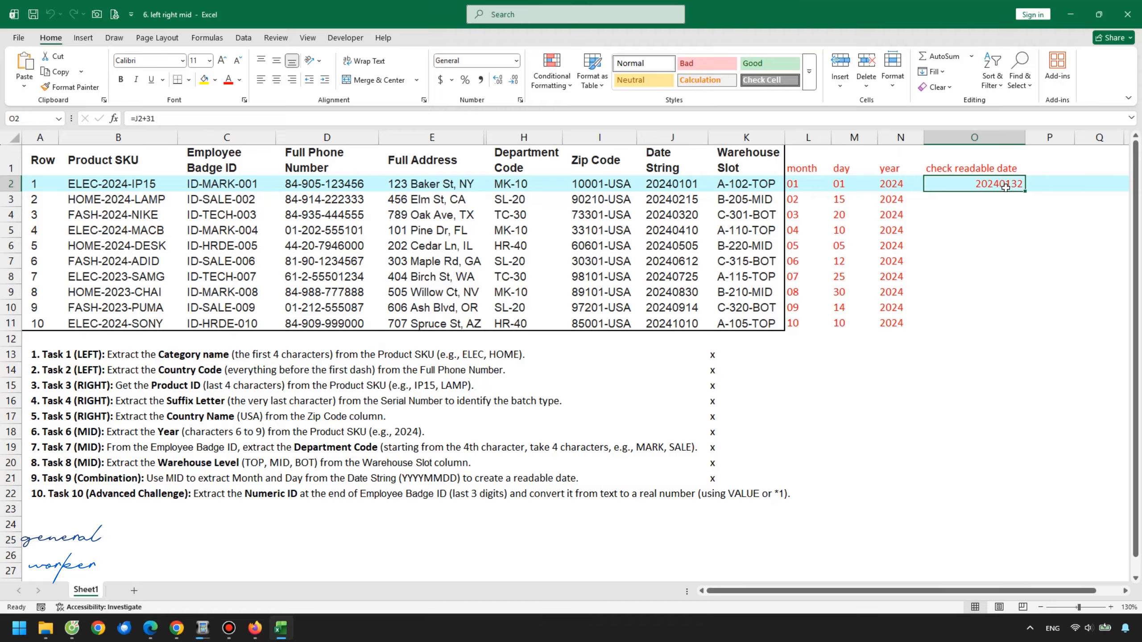
# Rename the O1 header to convert to date
pyautogui.click(984, 163)
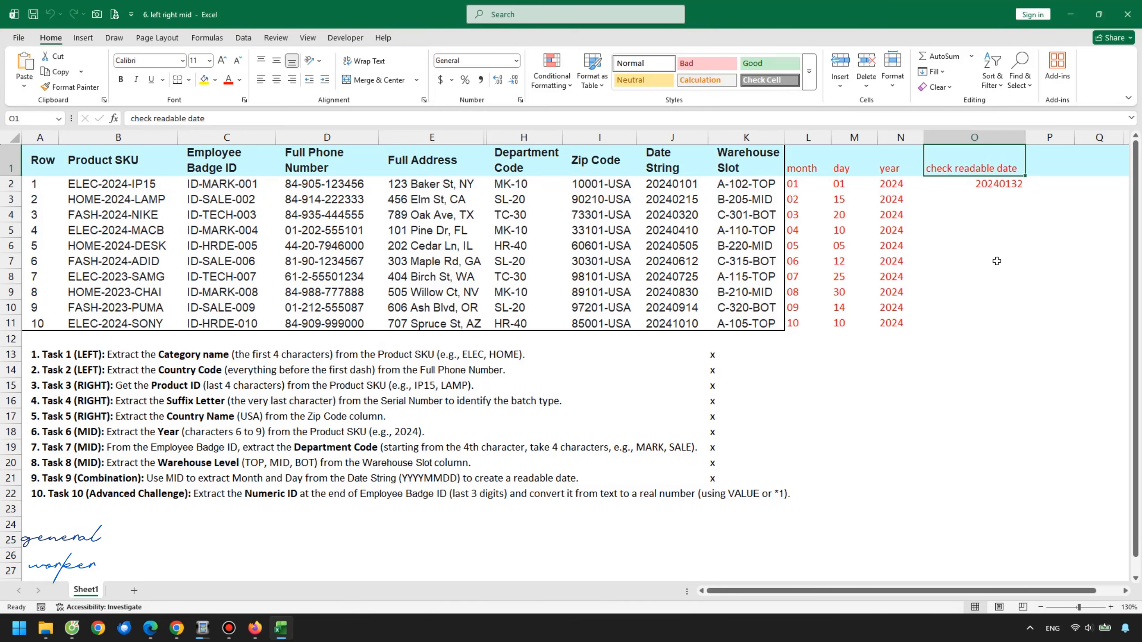
pyautogui.write('convert to date')
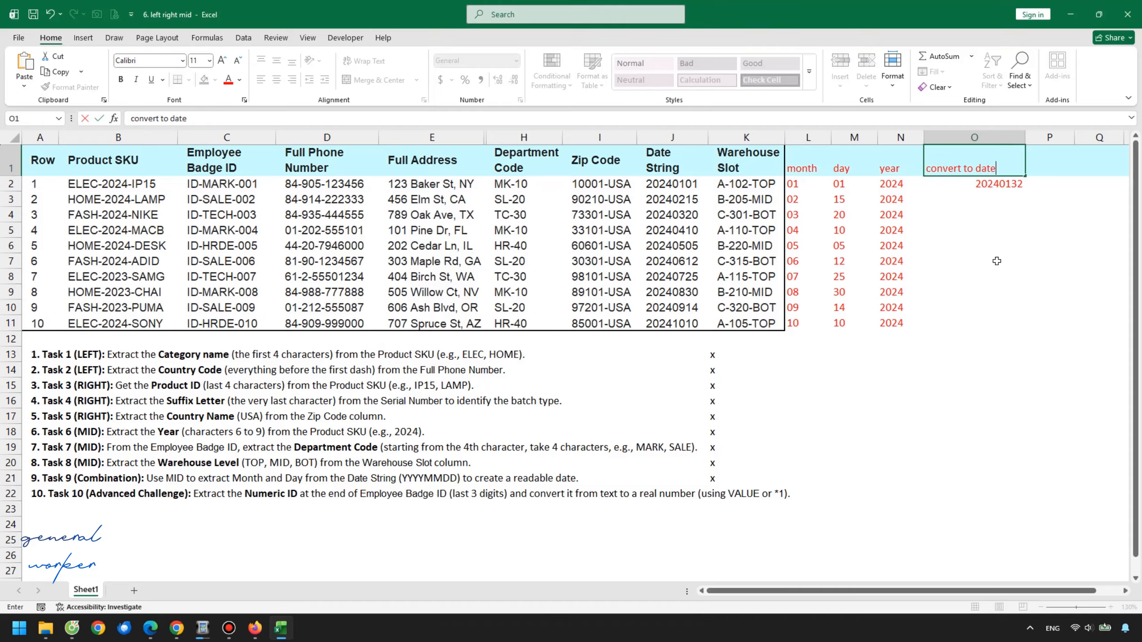
# Enter =DATE(N2,L2,M2) in O2 to build a date from the year, month and day columns
pyautogui.press('Return')
pyautogui.write('=')
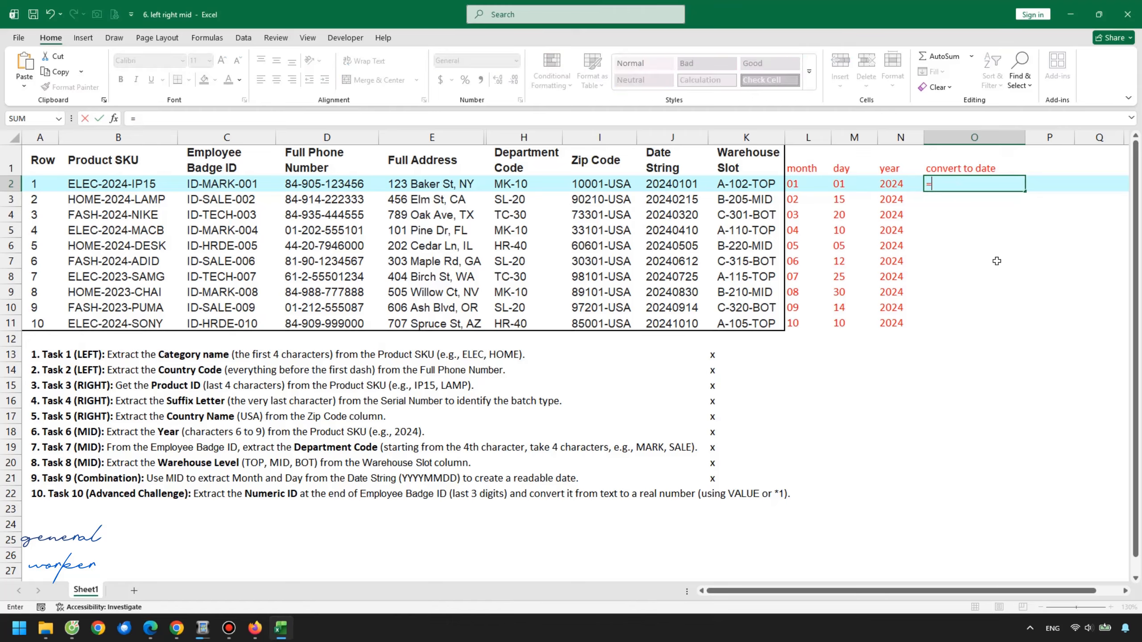
pyautogui.write('date(')
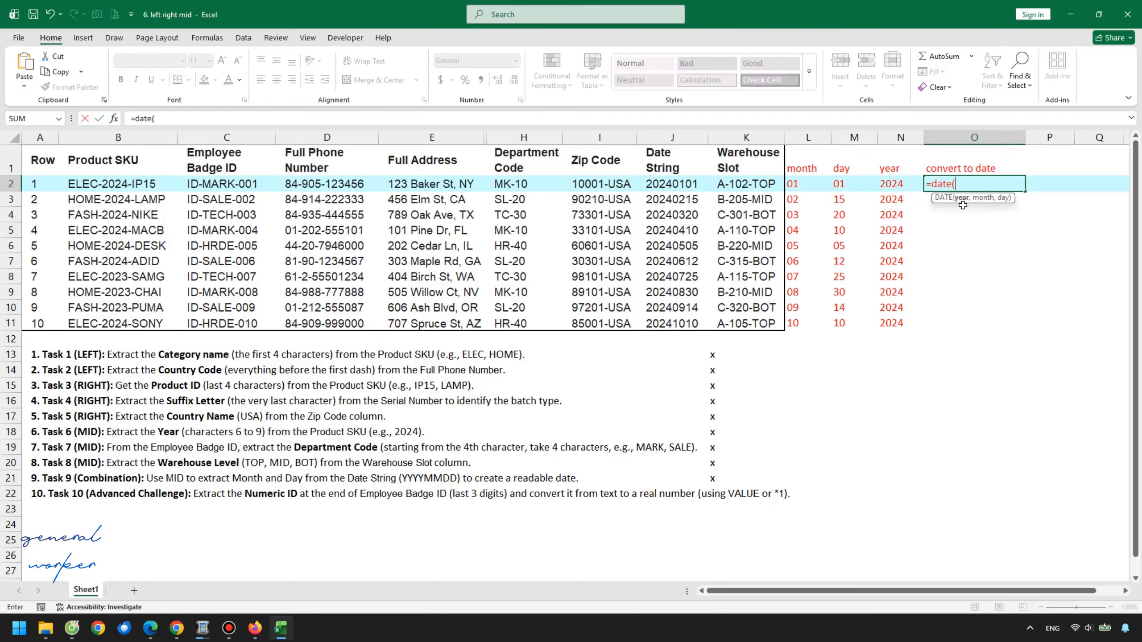
pyautogui.click(891, 184)
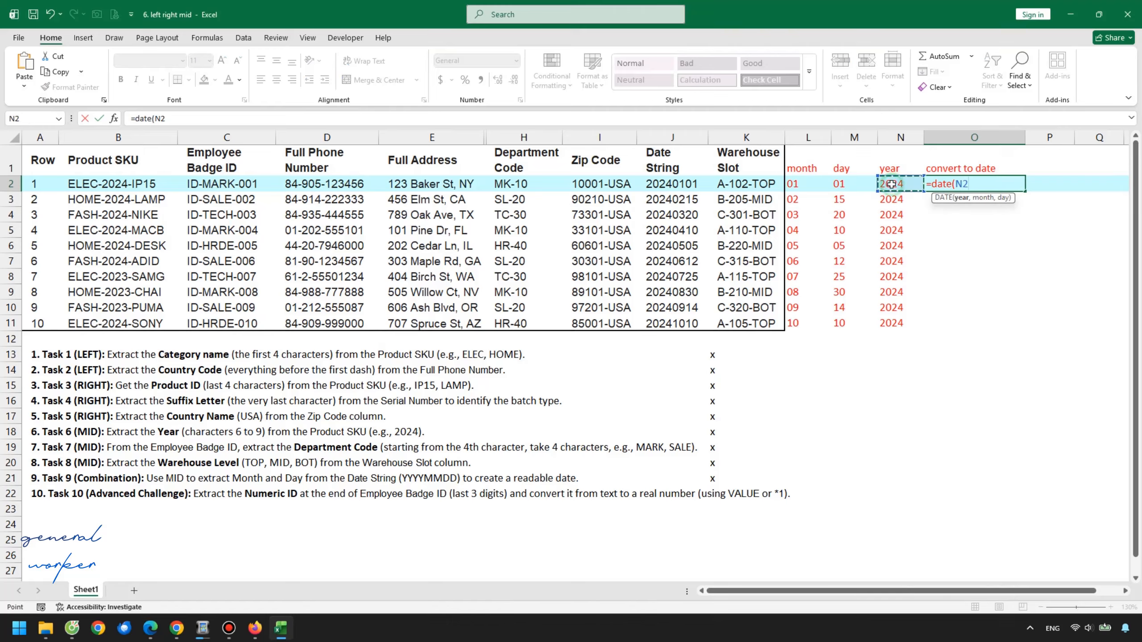
pyautogui.write(',')
pyautogui.click(801, 182)
pyautogui.write(',')
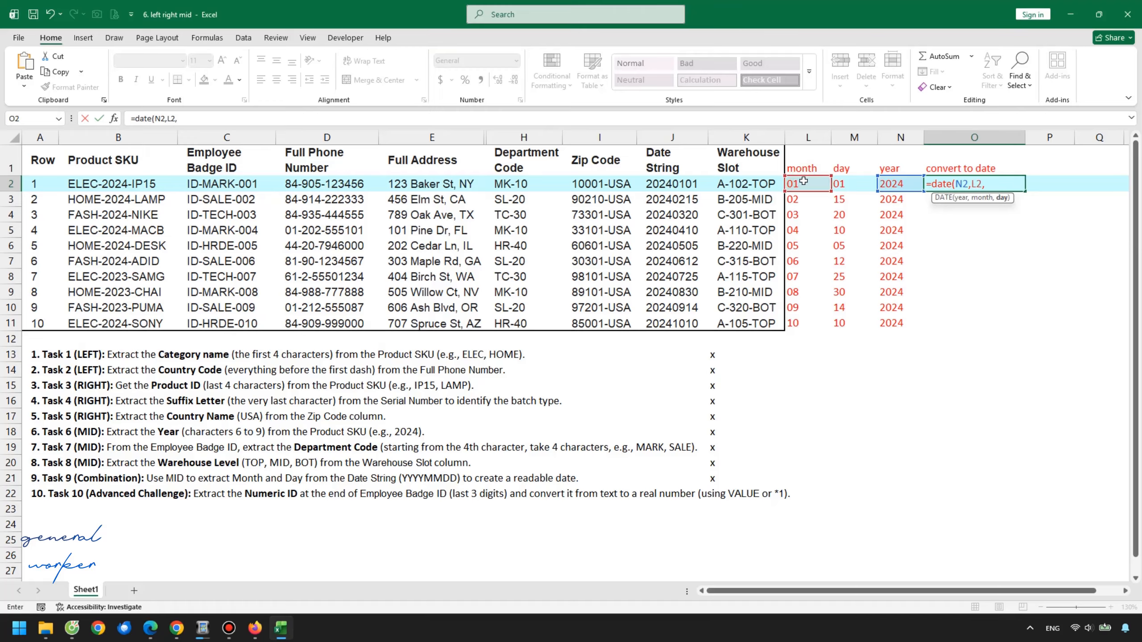
pyautogui.click(847, 182)
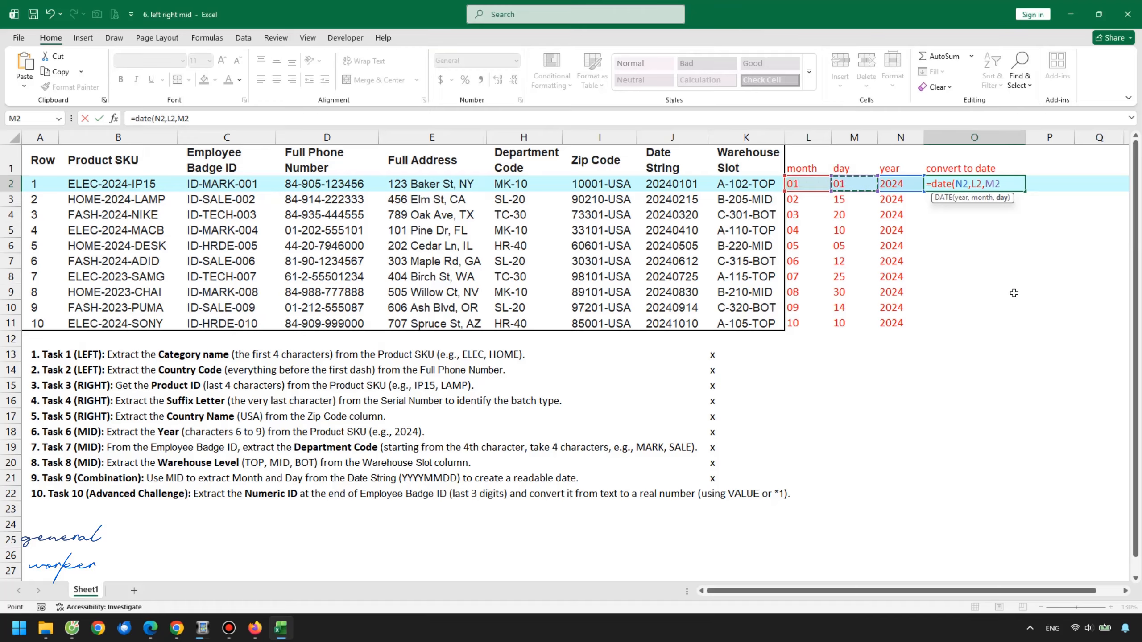
pyautogui.write(')')
pyautogui.press('Return')
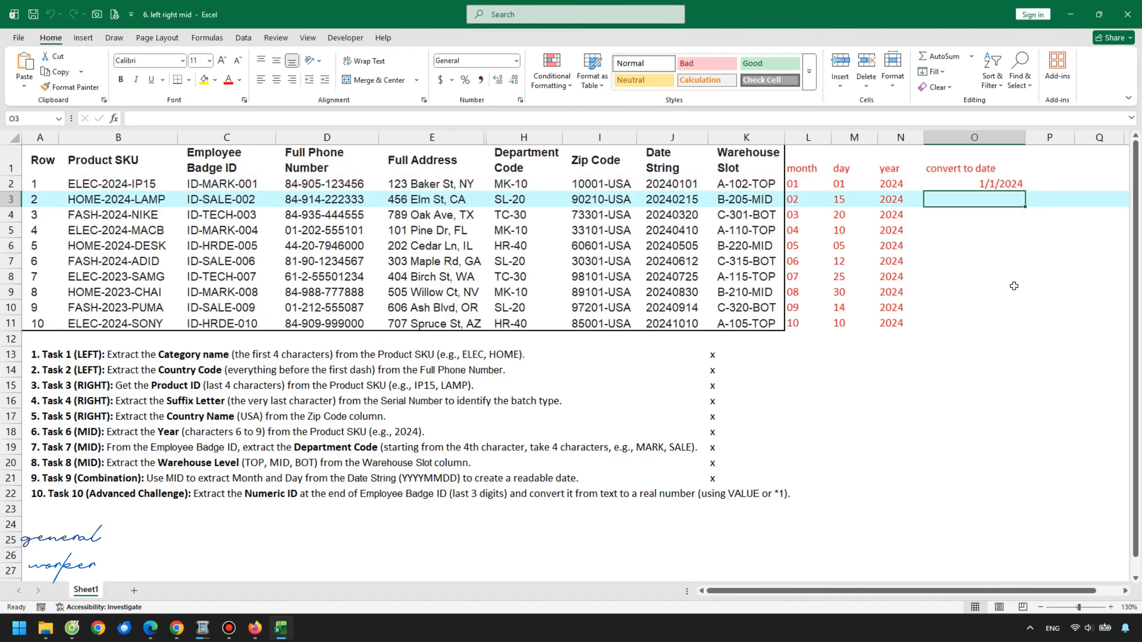
# Fill the DATE formula down column O to row 11
pyautogui.click(1005, 181)
pyautogui.doubleClick(1025, 191)
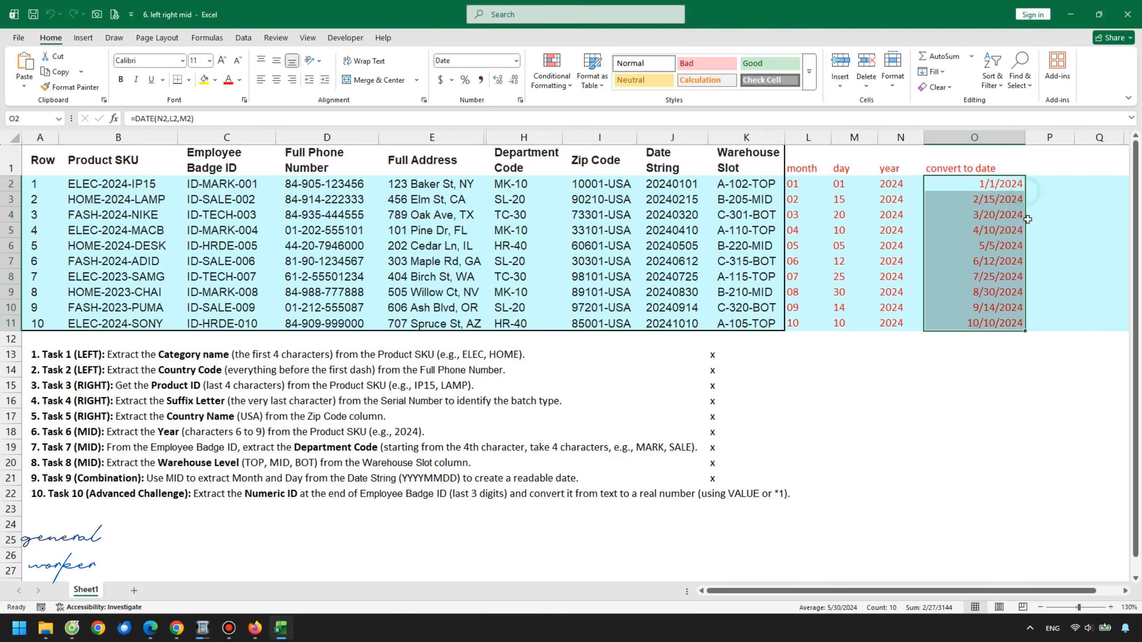
# Apply the Long Date format to O2:O11 and widen column O to show the full dates
pyautogui.click(998, 184)
pyautogui.keyDown('shift'); pyautogui.click(1009, 325); pyautogui.keyUp('shift')
pyautogui.click(515, 60)
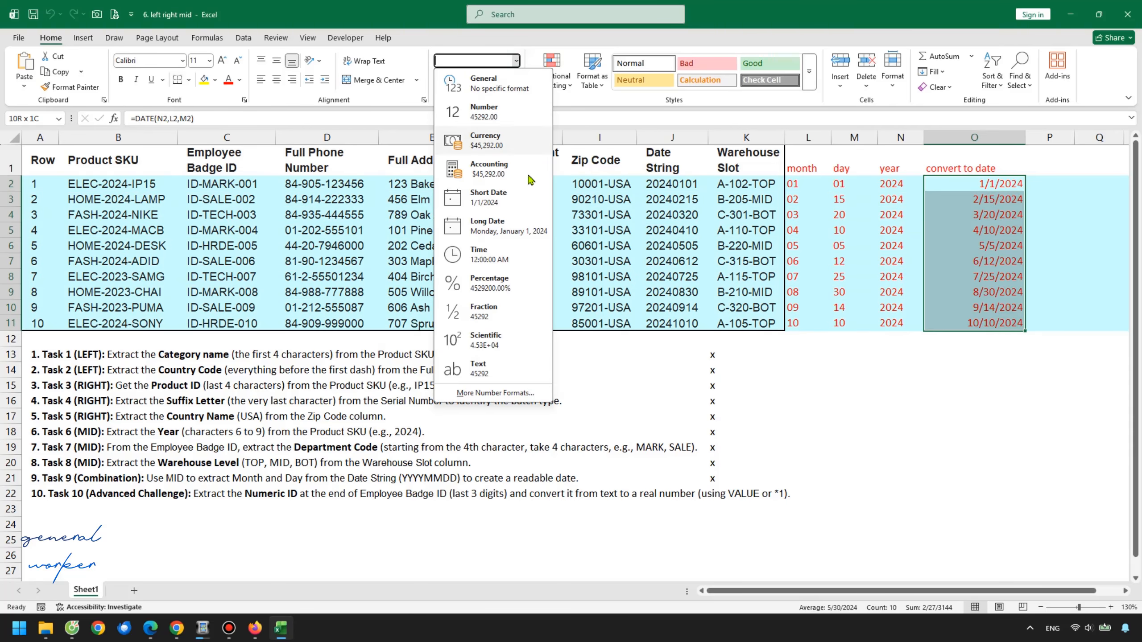
pyautogui.click(500, 225)
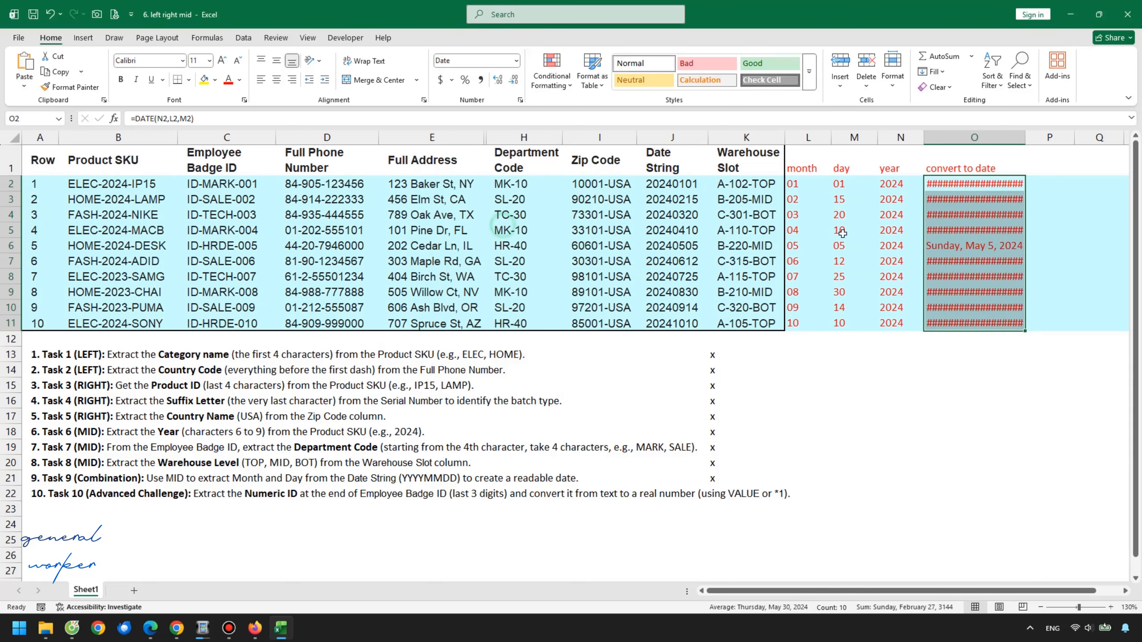
pyautogui.moveTo(1024, 137); pyautogui.dragTo(1064, 137)
pyautogui.click(1021, 230)
pyautogui.click(978, 200)
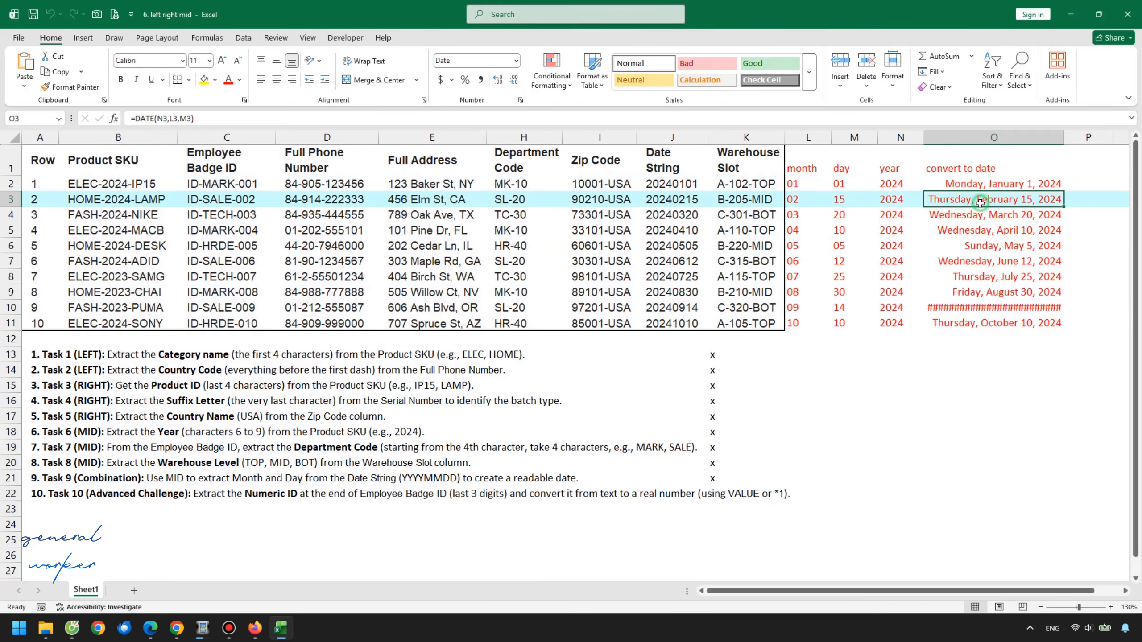
# Resize the month column L so the extracted columns fit
pyautogui.click(1086, 172)
pyautogui.click(1087, 182)
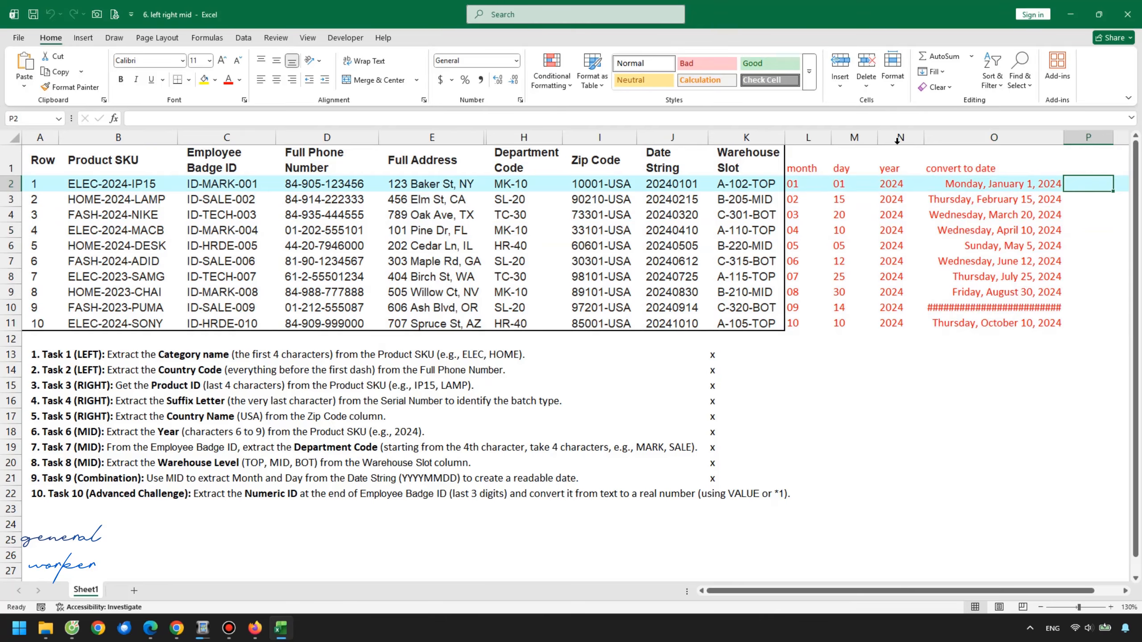
pyautogui.moveTo(808, 137)
pyautogui.mouseDown()
pyautogui.moveTo(899, 137)
pyautogui.moveTo(818, 138)
pyautogui.mouseUp()
pyautogui.click(1066, 183)
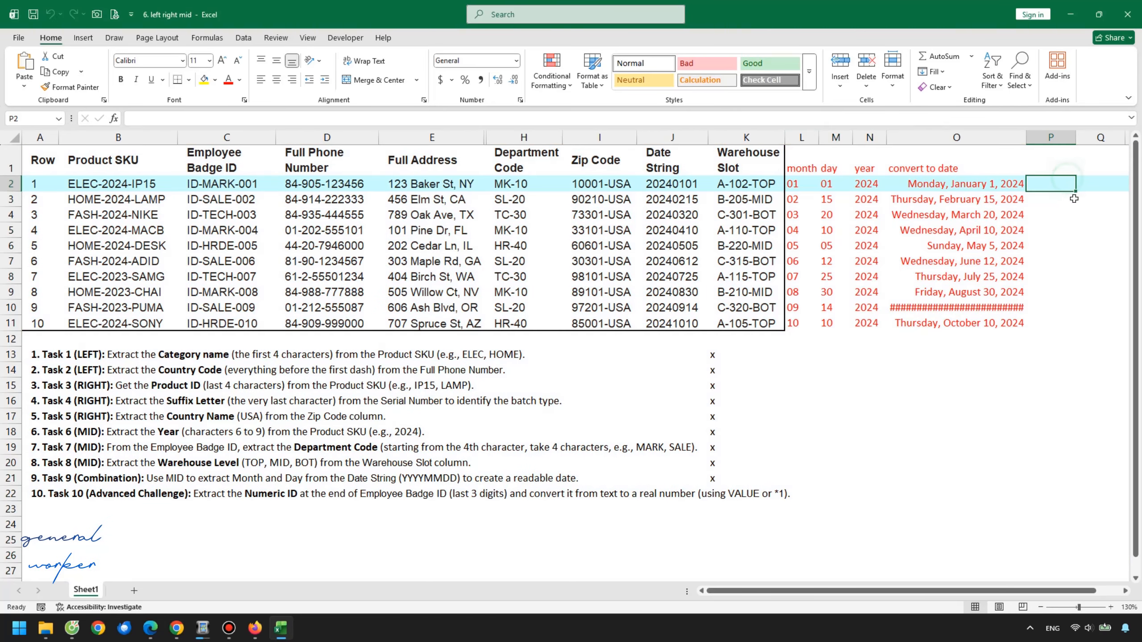
# Enter the header check in P1 and =O2+31 in P2 to test adding days to the converted date
pyautogui.click(1064, 169)
pyautogui.write('check')
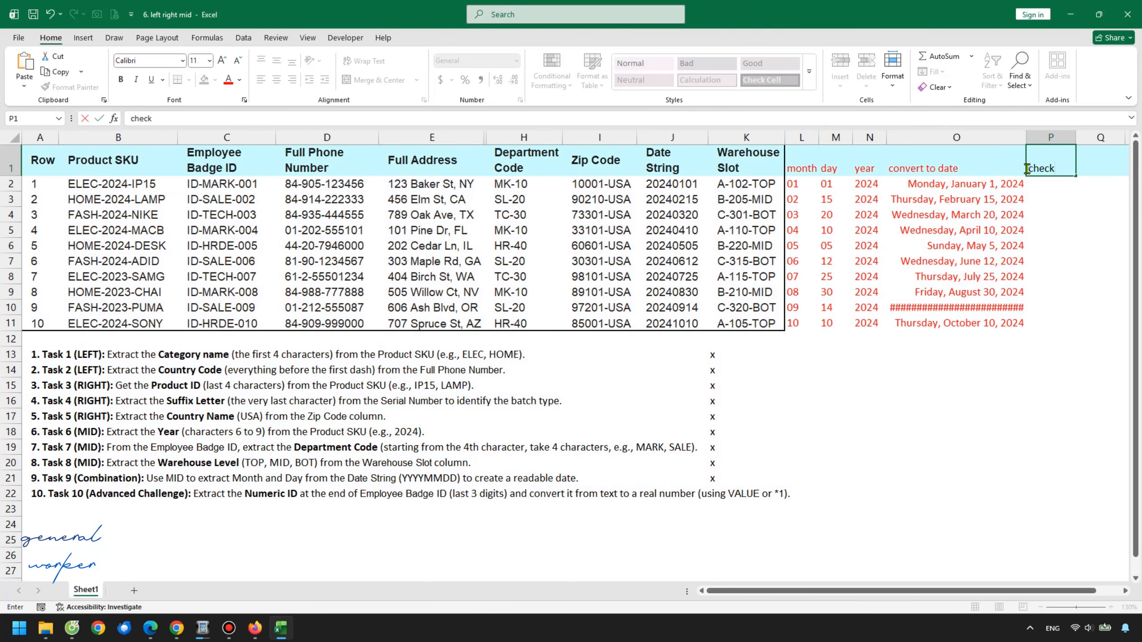
pyautogui.press('Return')
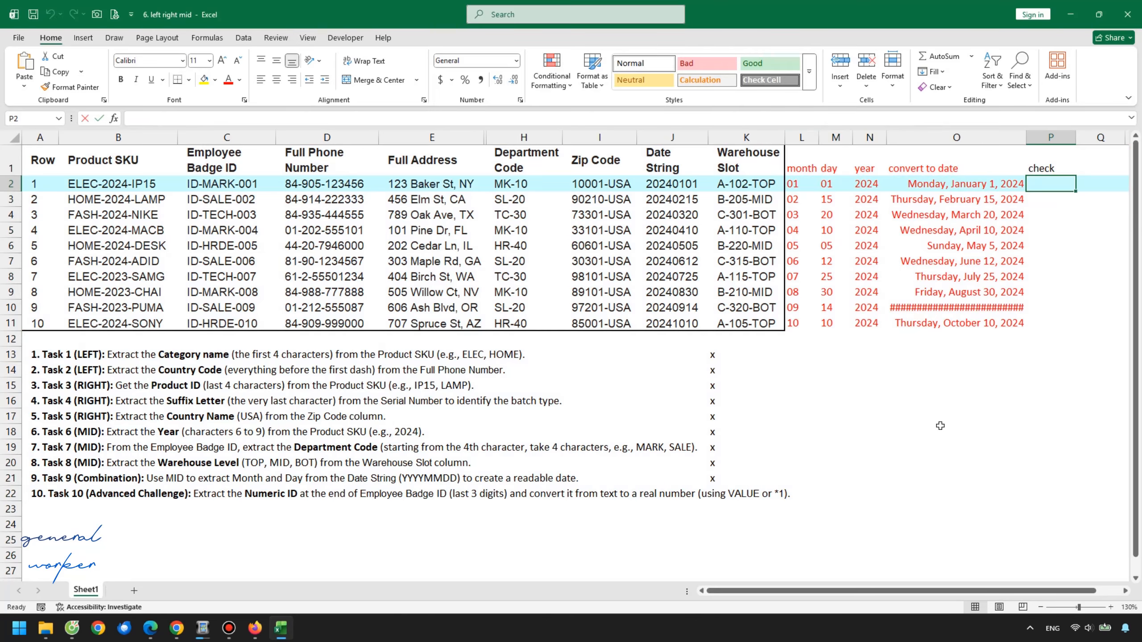
pyautogui.write('=')
pyautogui.press('Left')
pyautogui.write('+')
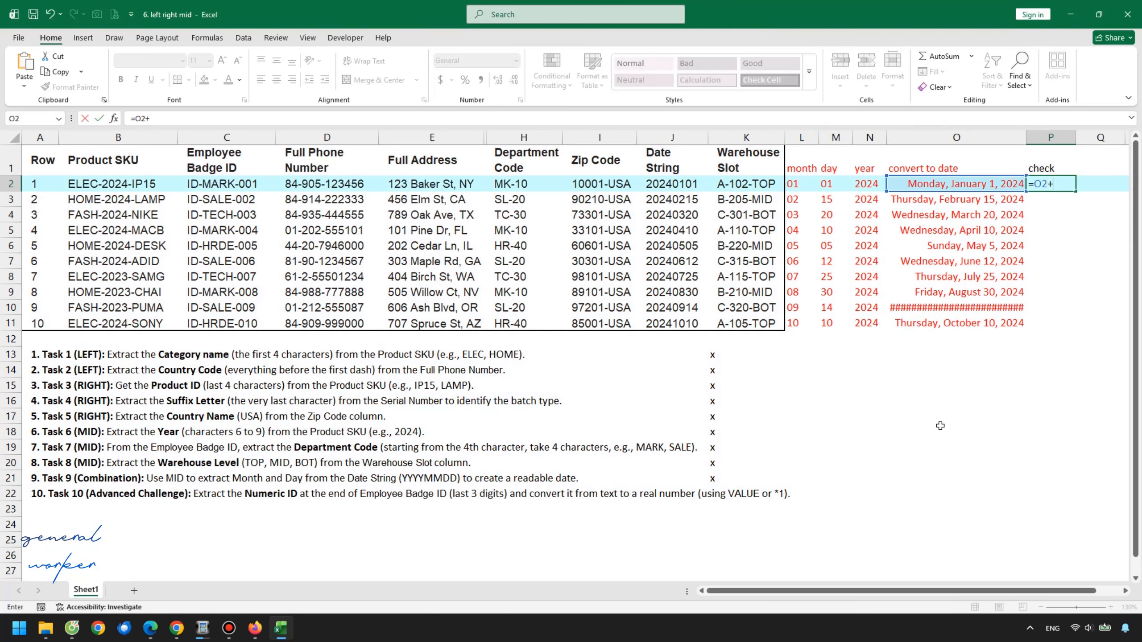
pyautogui.press('Return')
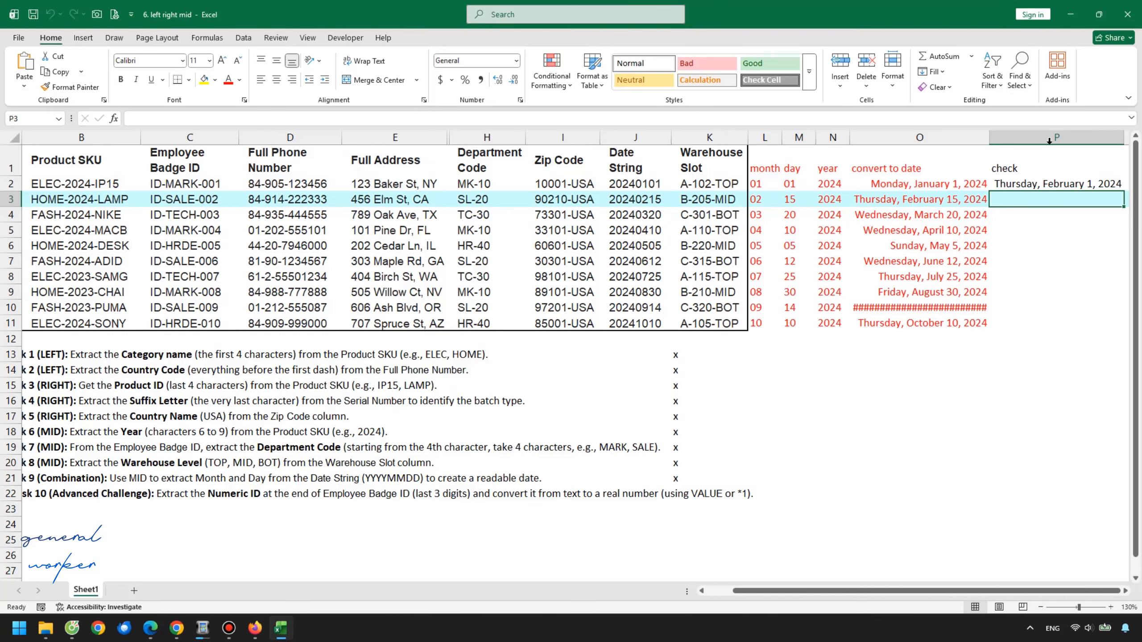
pyautogui.click(1079, 185)
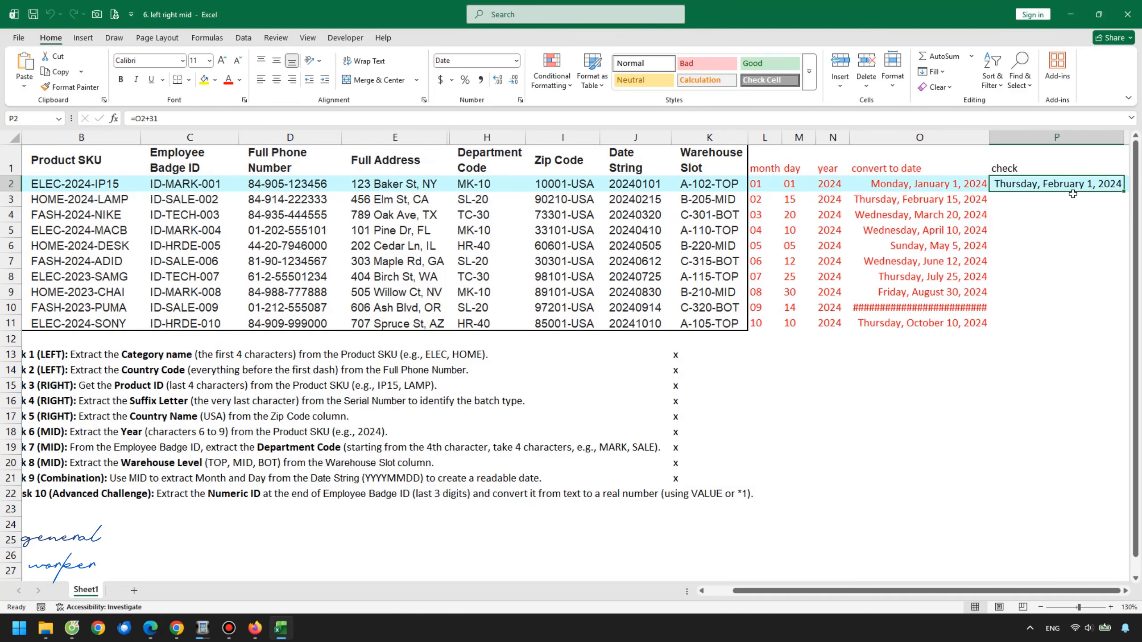
# Clear the check test entries from column P
pyautogui.click(908, 185)
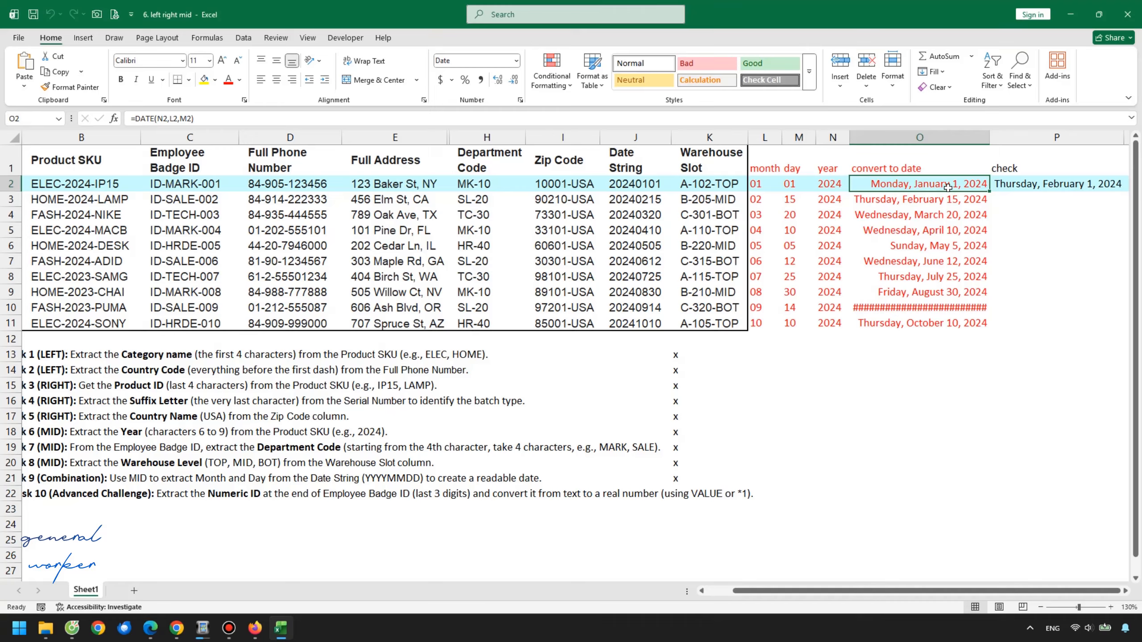
pyautogui.moveTo(1009, 172); pyautogui.dragTo(1012, 230)
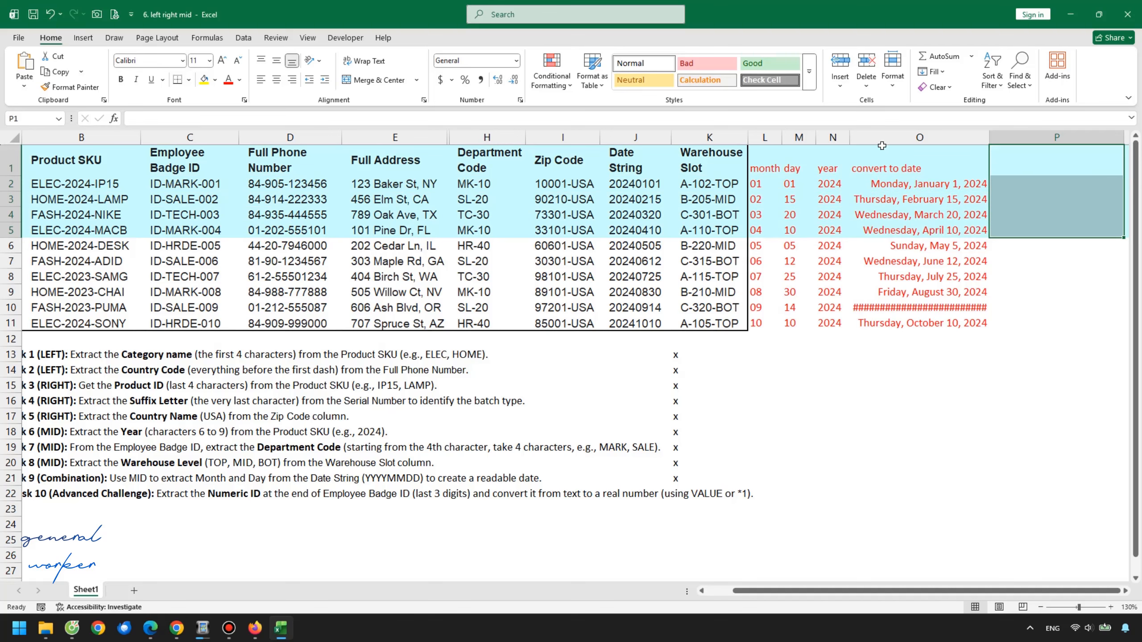
# Clear the DATE formulas from O2:O11
pyautogui.click(892, 184)
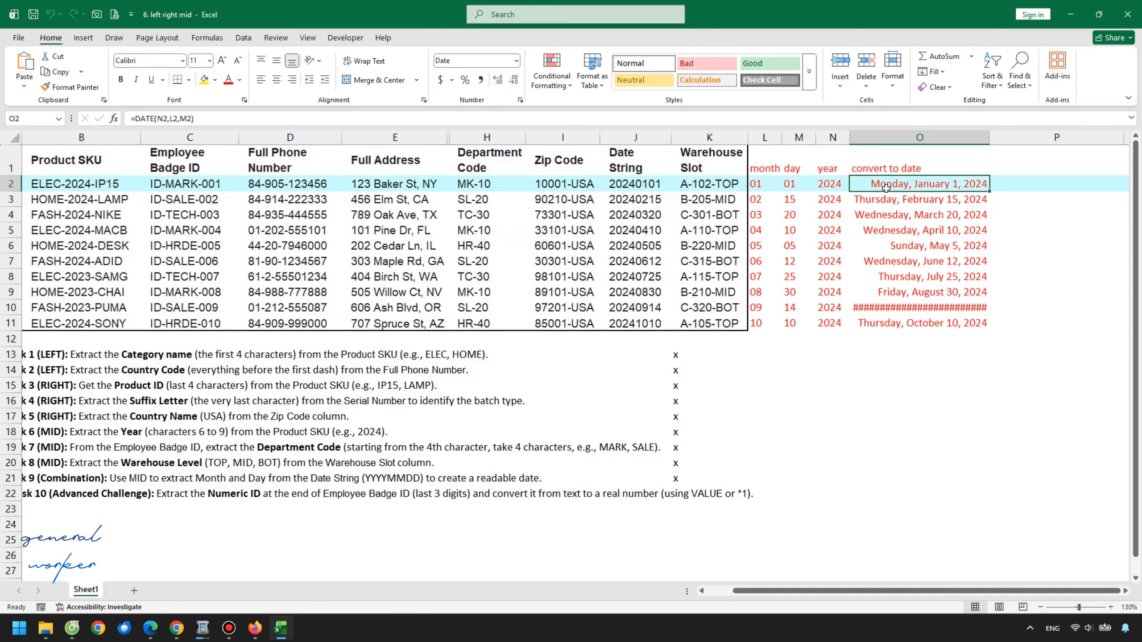
pyautogui.moveTo(884, 185); pyautogui.dragTo(894, 320)
pyautogui.press('Delete')
# Enter =DATE(LEFT(J2,4),MID(J2,5,2),RIGHT(J2,2)) in O2 to convert the Date String directly
pyautogui.click(896, 184)
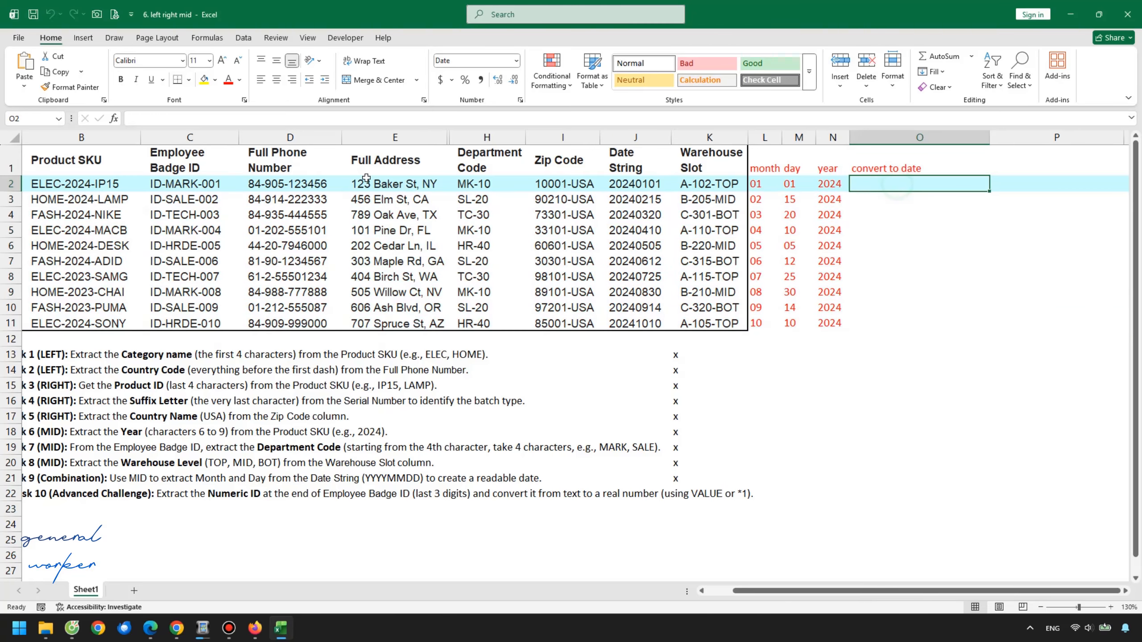
pyautogui.write('=')
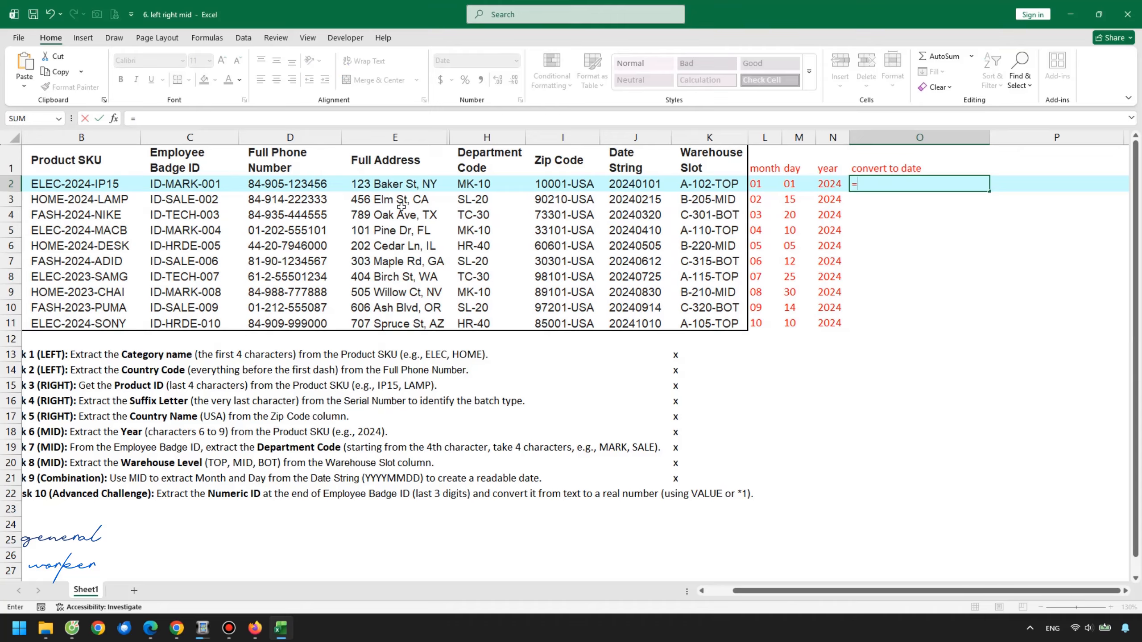
pyautogui.write('date(')
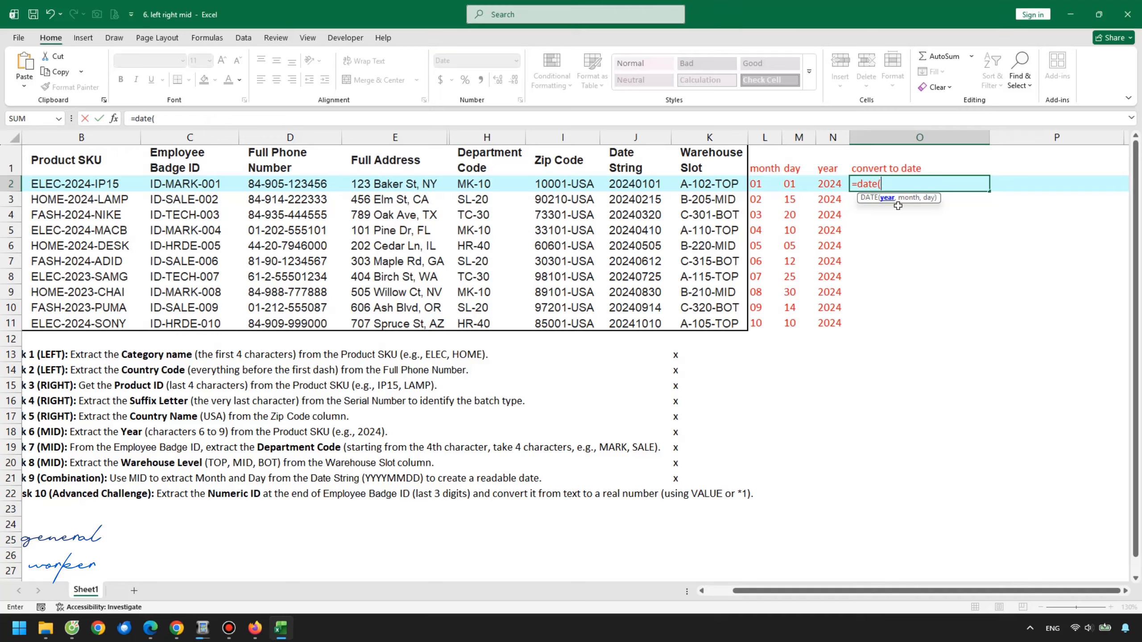
pyautogui.write('left(')
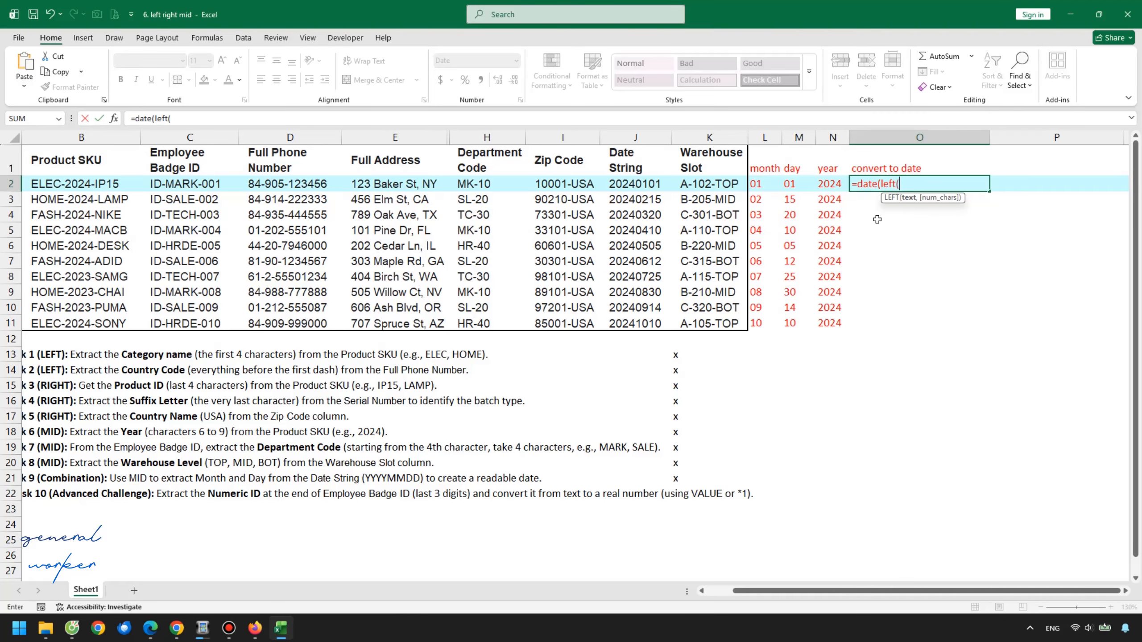
pyautogui.click(659, 182)
pyautogui.write(',4')
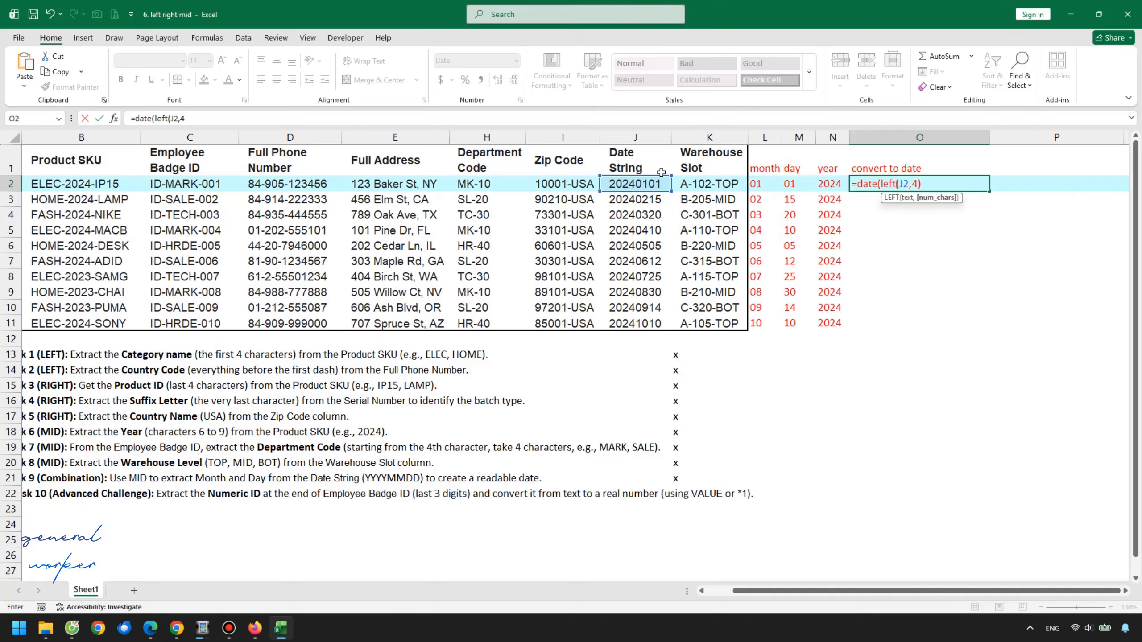
pyautogui.write('),')
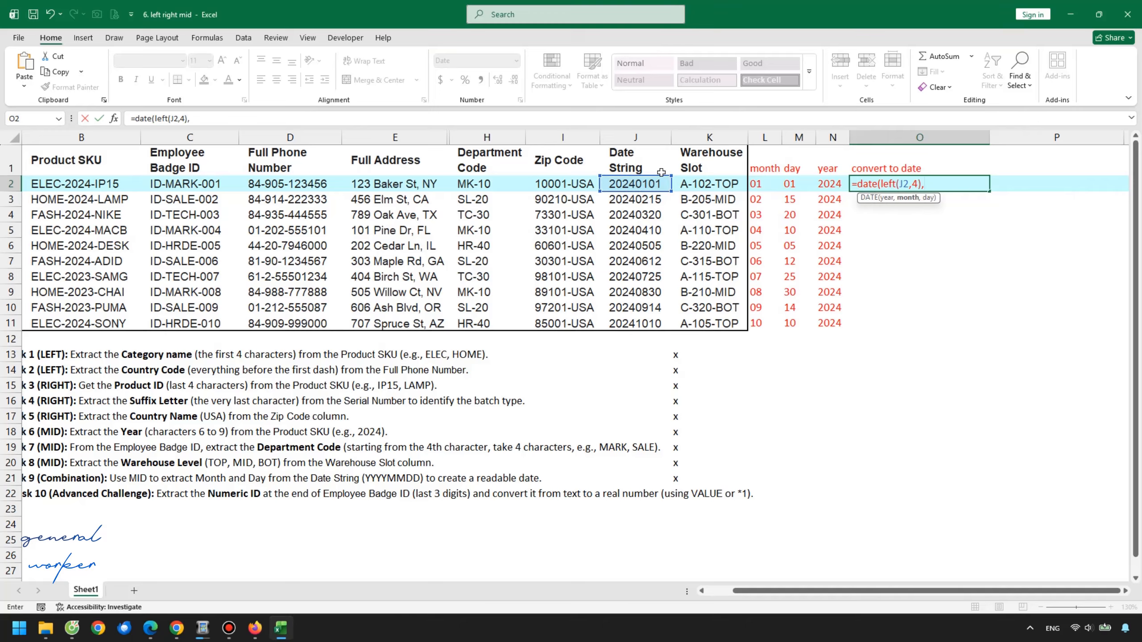
pyautogui.write('mid(')
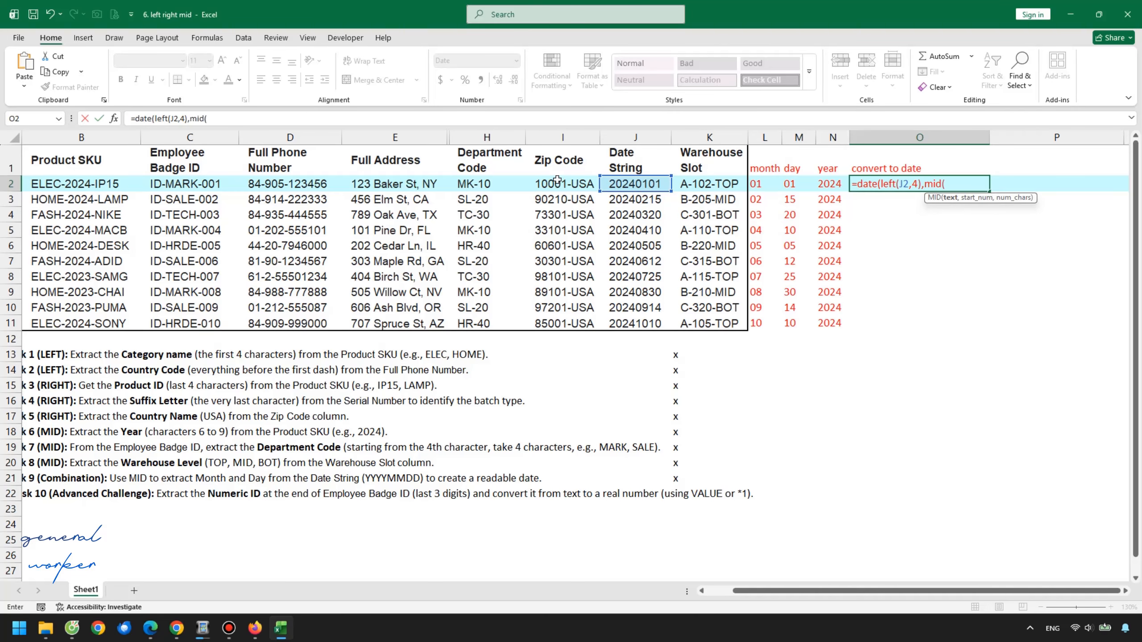
pyautogui.click(642, 183)
pyautogui.write(',')
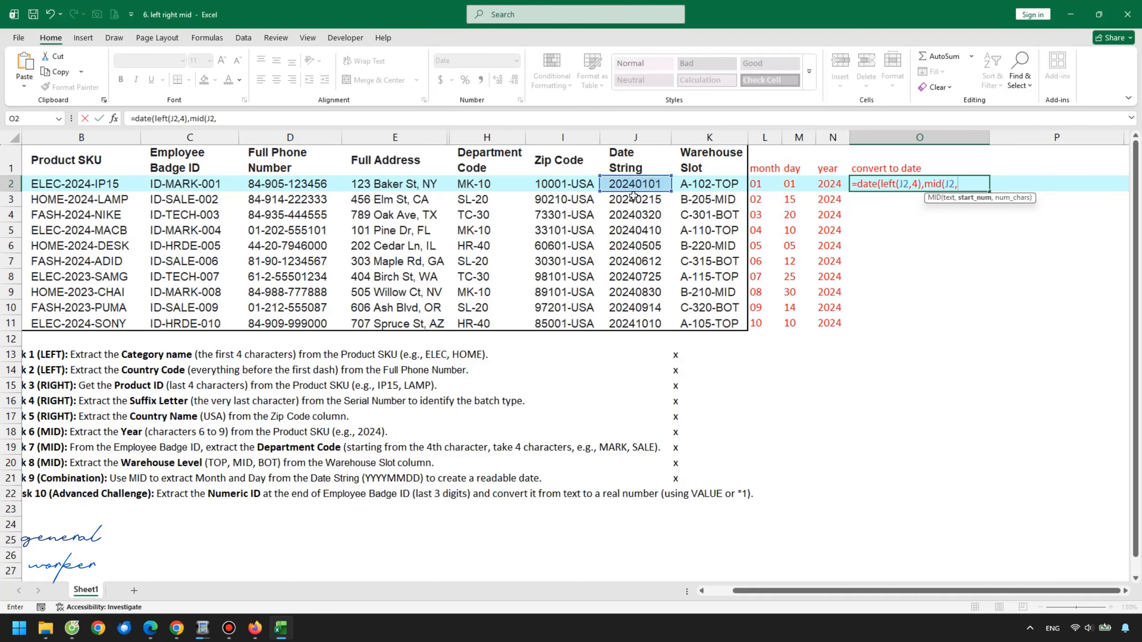
pyautogui.write('5,2),')
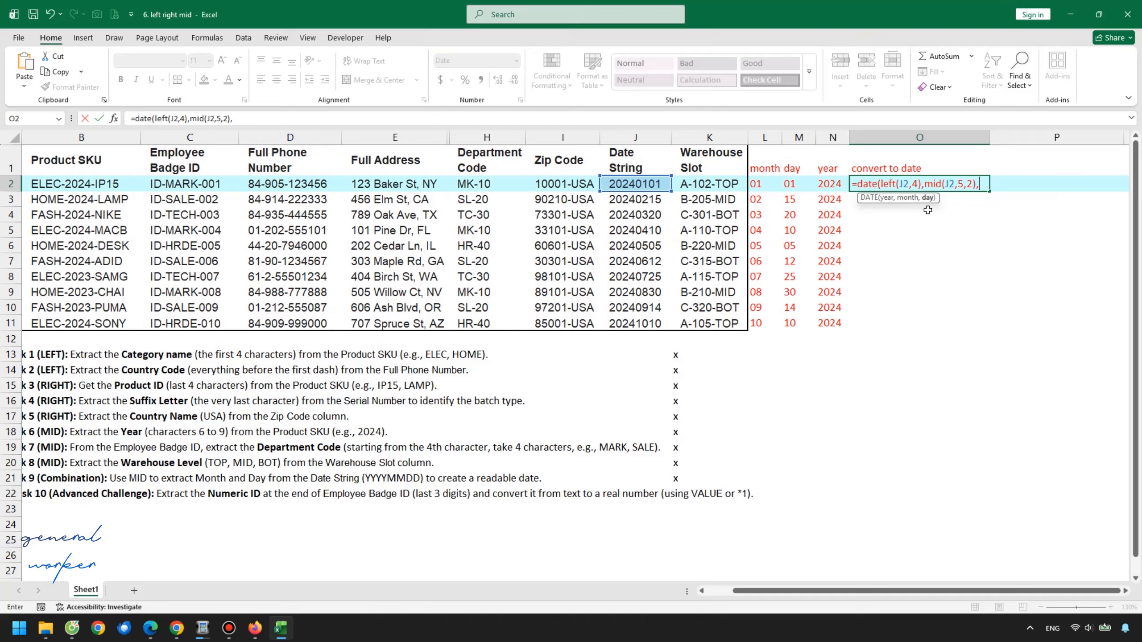
pyautogui.write('right(')
pyautogui.click(642, 181)
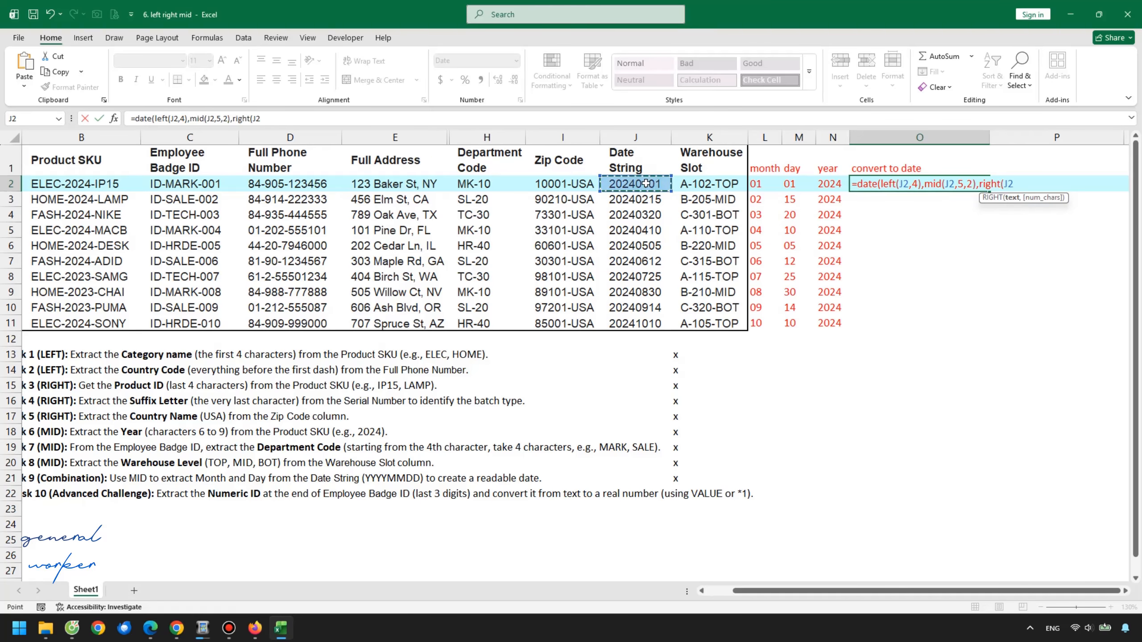
pyautogui.write(',2)')
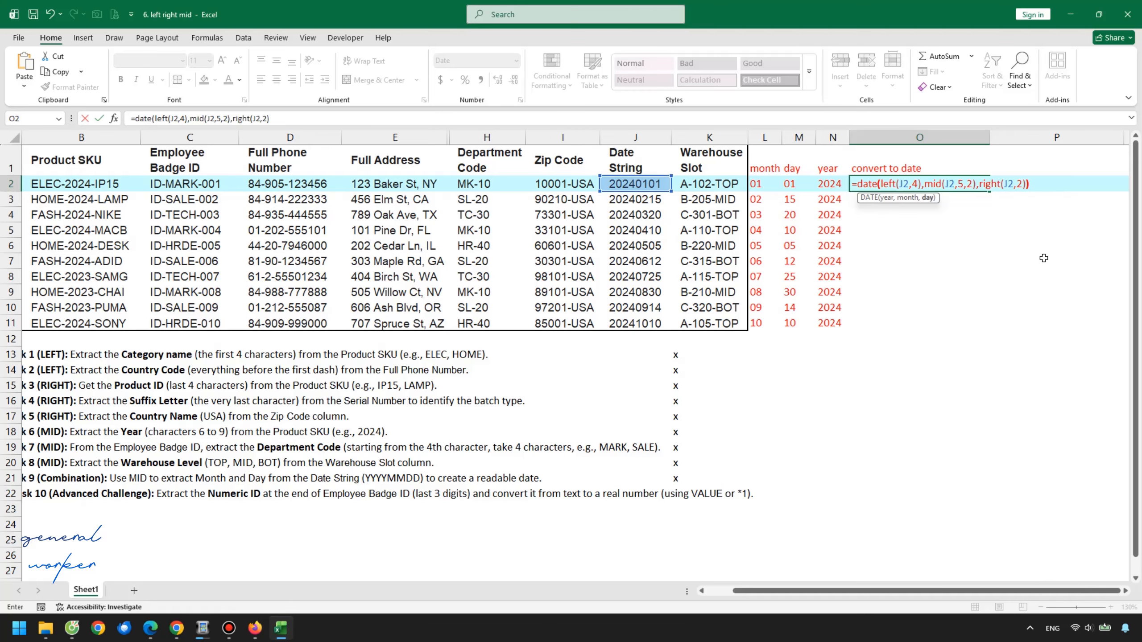
pyautogui.press('Return')
# Fill the new date formula down column O to row 11 and check a converted row
pyautogui.click(980, 185)
pyautogui.doubleClick(988, 192)
pyautogui.click(955, 263)
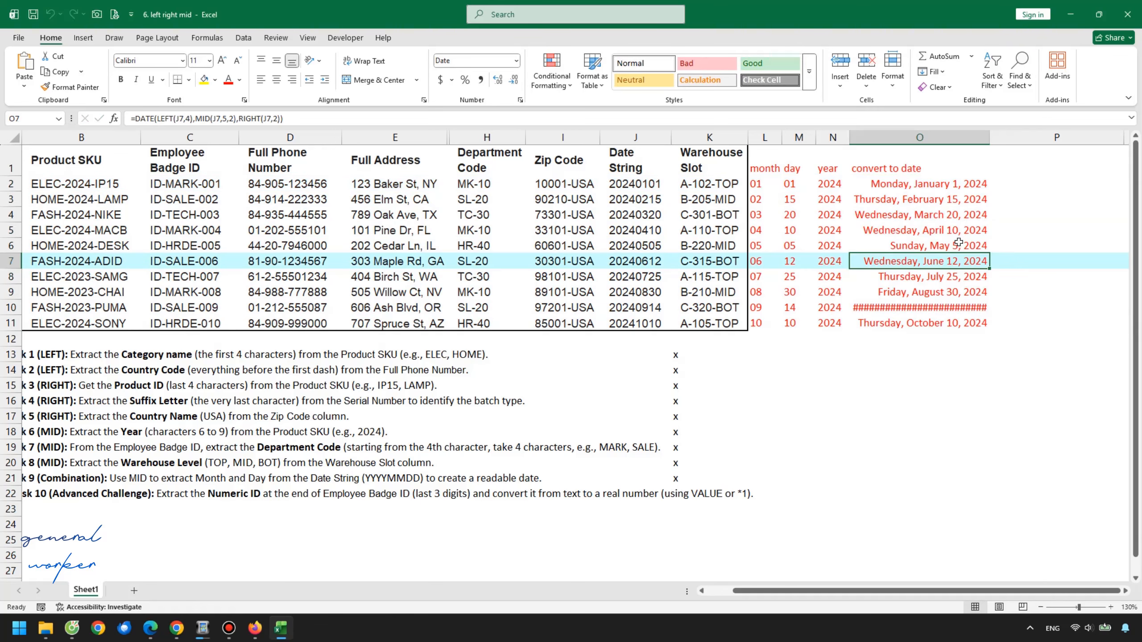
pyautogui.press('Up')
pyautogui.press('Up')
pyautogui.press('Up')
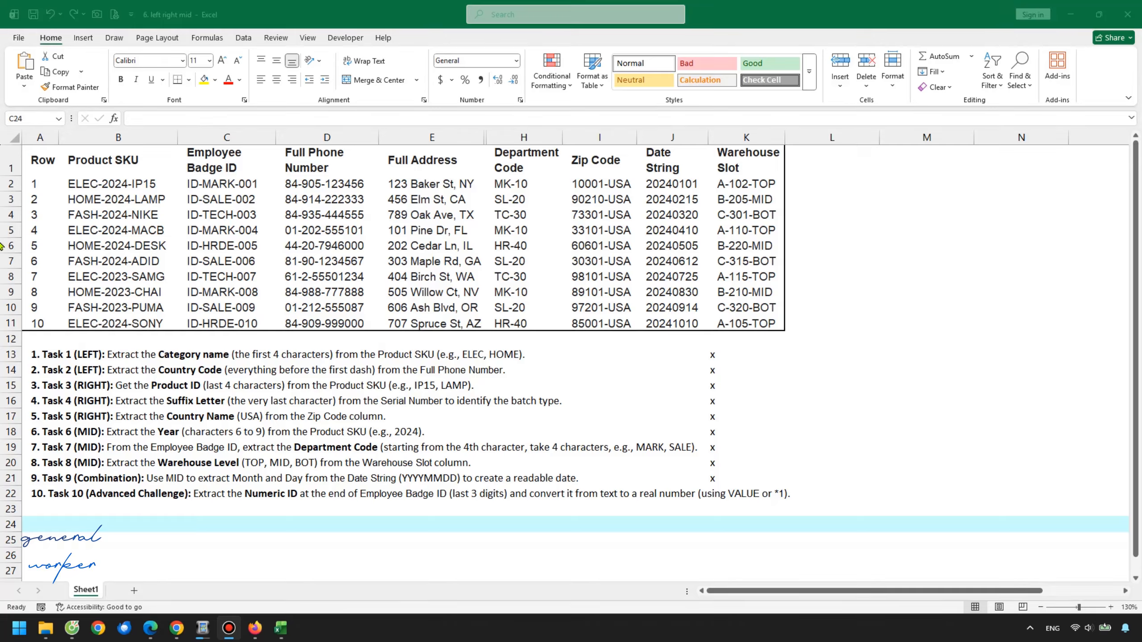
# Underline the Task 10 (Advanced Challenge) line in A22
pyautogui.click(145, 491)
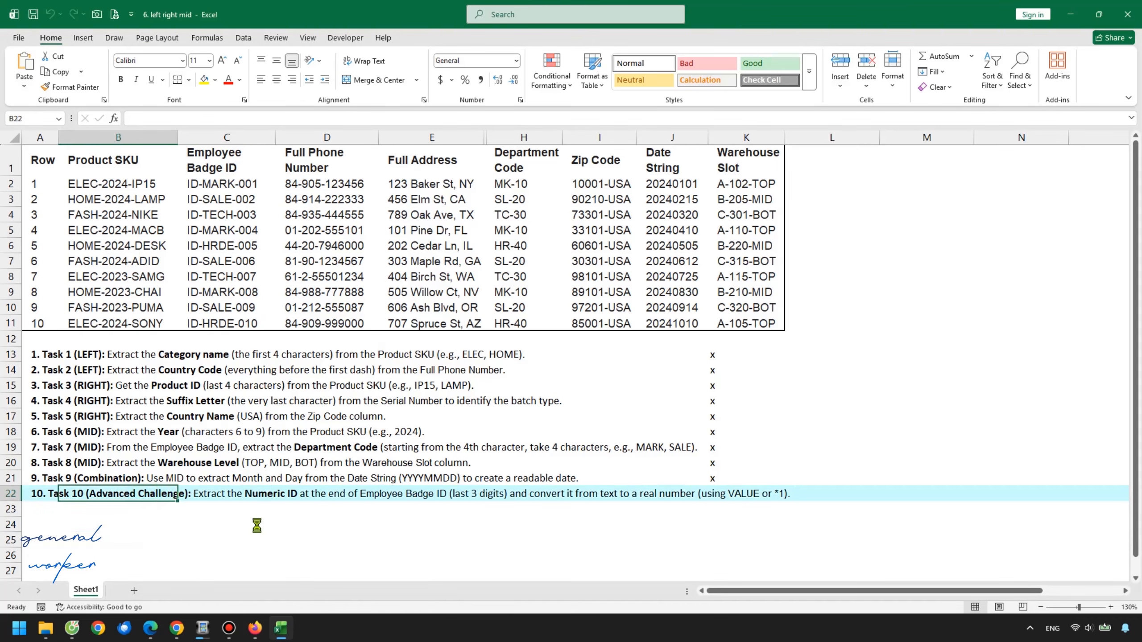
pyautogui.hotkey('ctrl', 'u')
pyautogui.click(43, 491)
pyautogui.hotkey('ctrl', 'u')
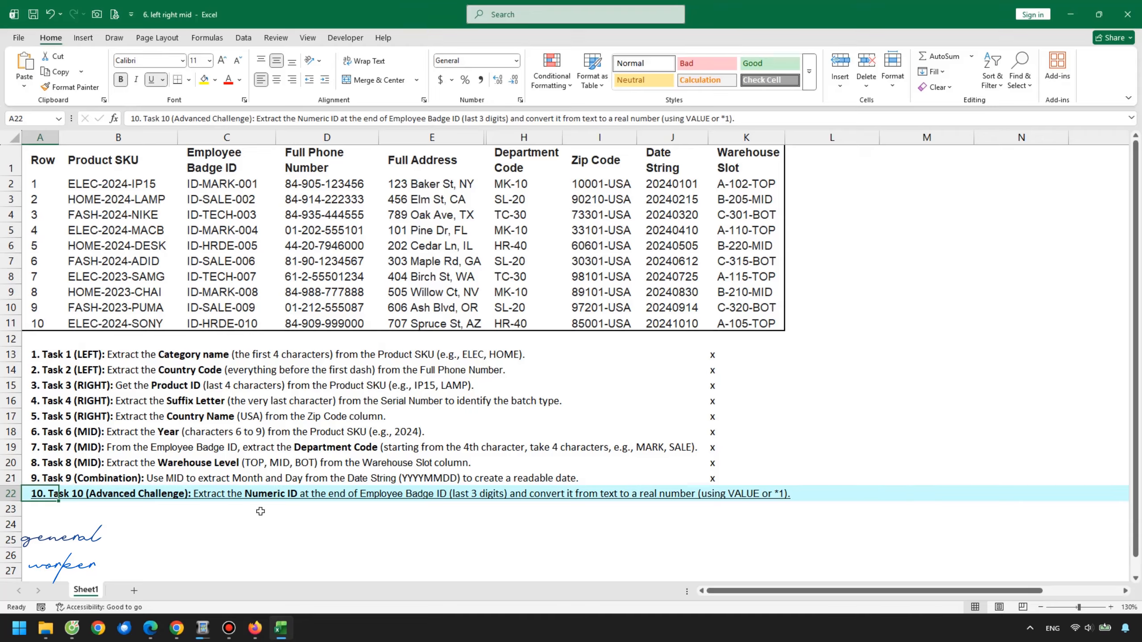
# Add the header ID in cell L1
pyautogui.click(836, 181)
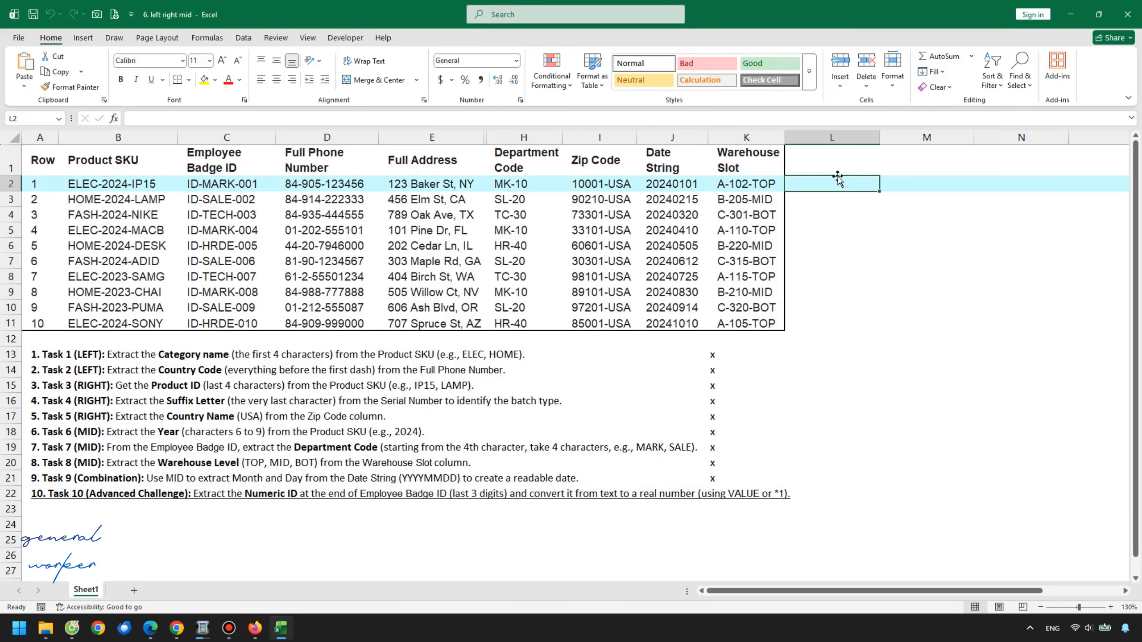
pyautogui.click(839, 161)
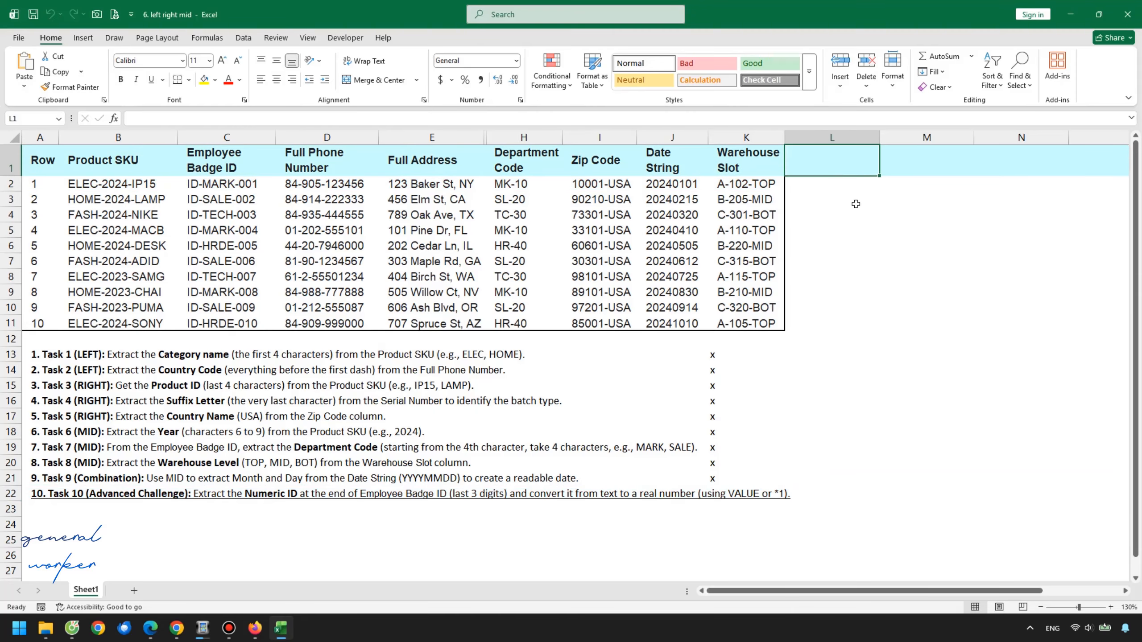
pyautogui.press('capslock')
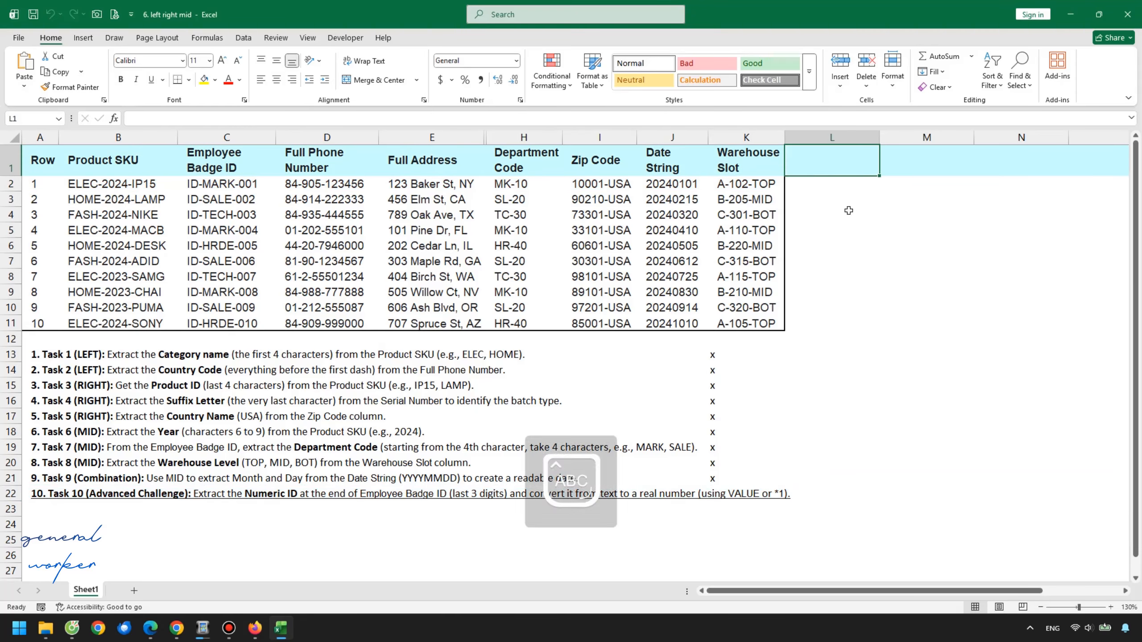
pyautogui.write('id')
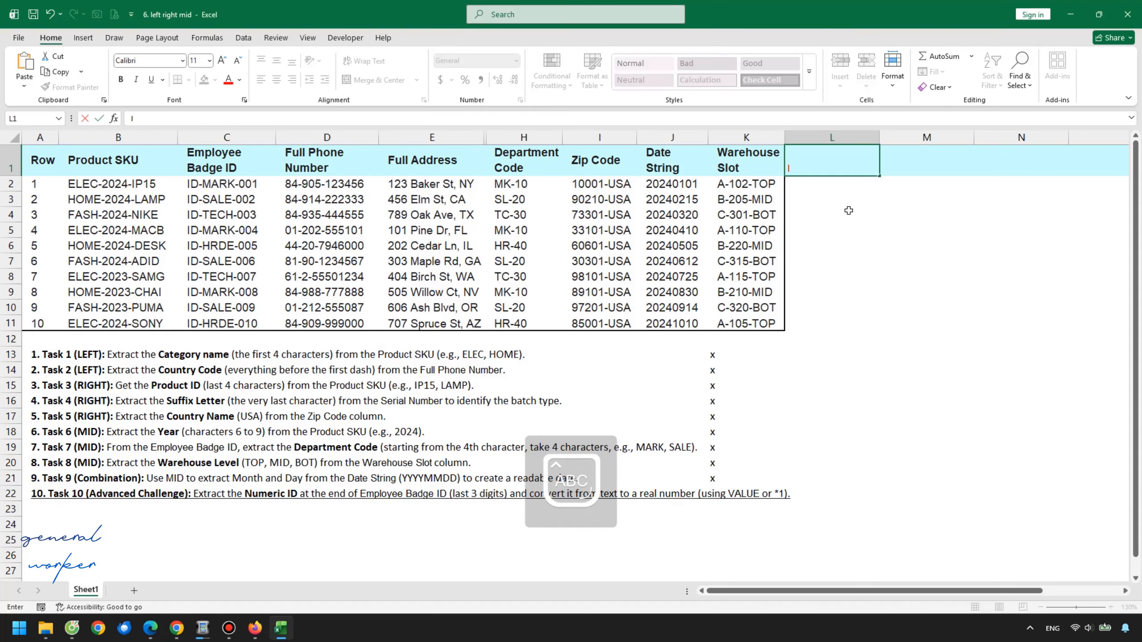
pyautogui.write('D')
pyautogui.press('Return')
pyautogui.press('capslock')
# Enter =RIGHT(C2,3) in L2 to extract the last three digits of the Employee Badge ID
pyautogui.write('=')
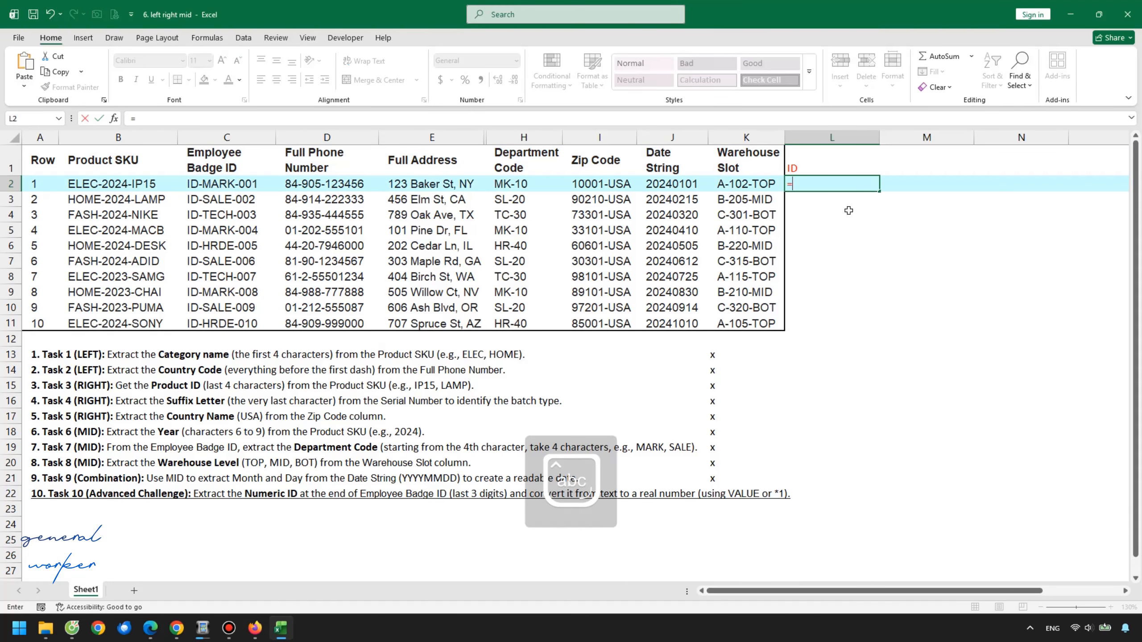
pyautogui.write('right(')
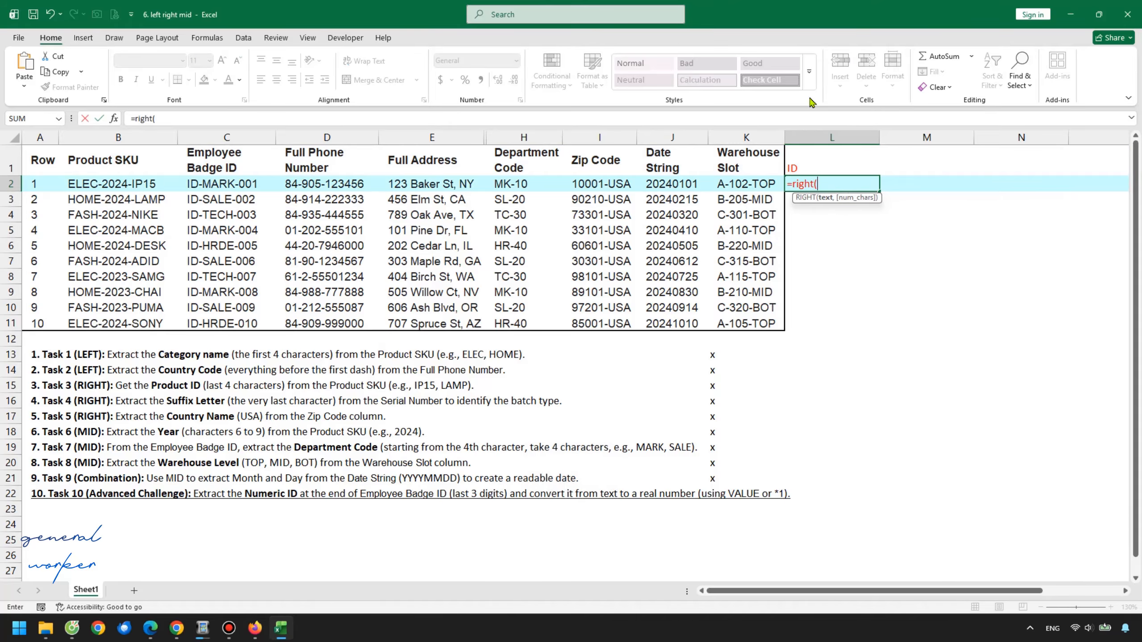
pyautogui.click(242, 180)
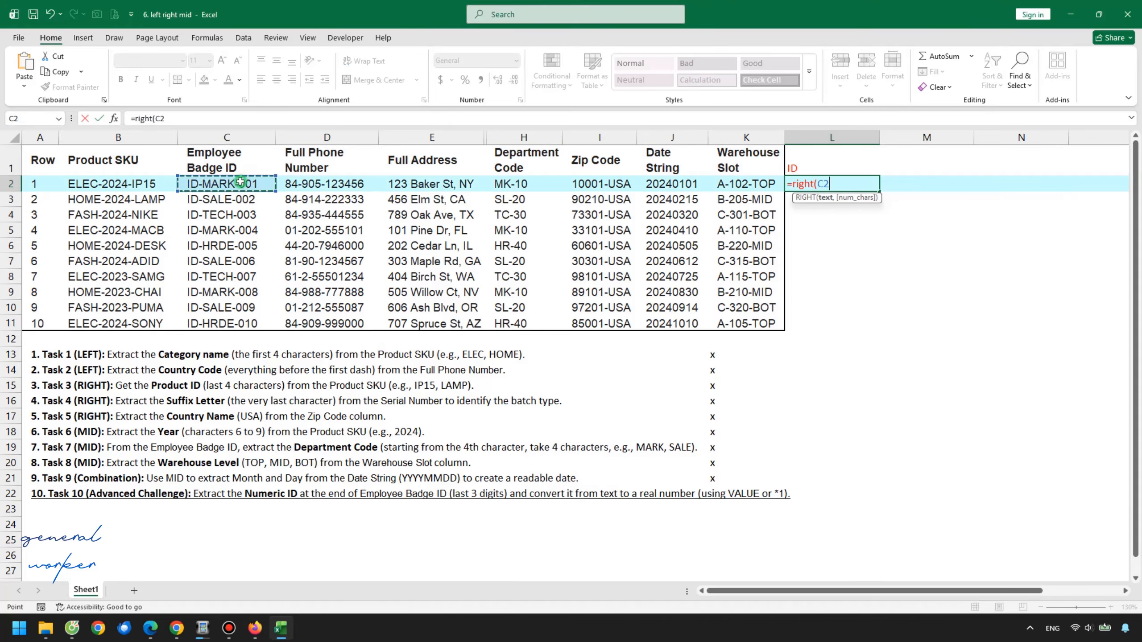
pyautogui.write(',3')
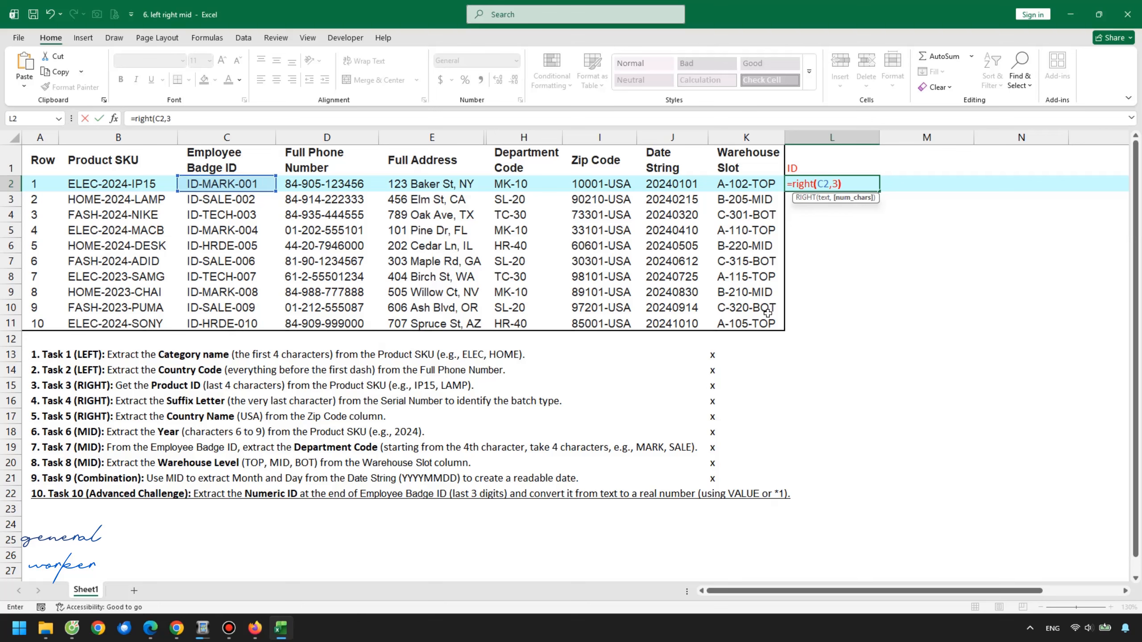
pyautogui.write(')')
pyautogui.press('Return')
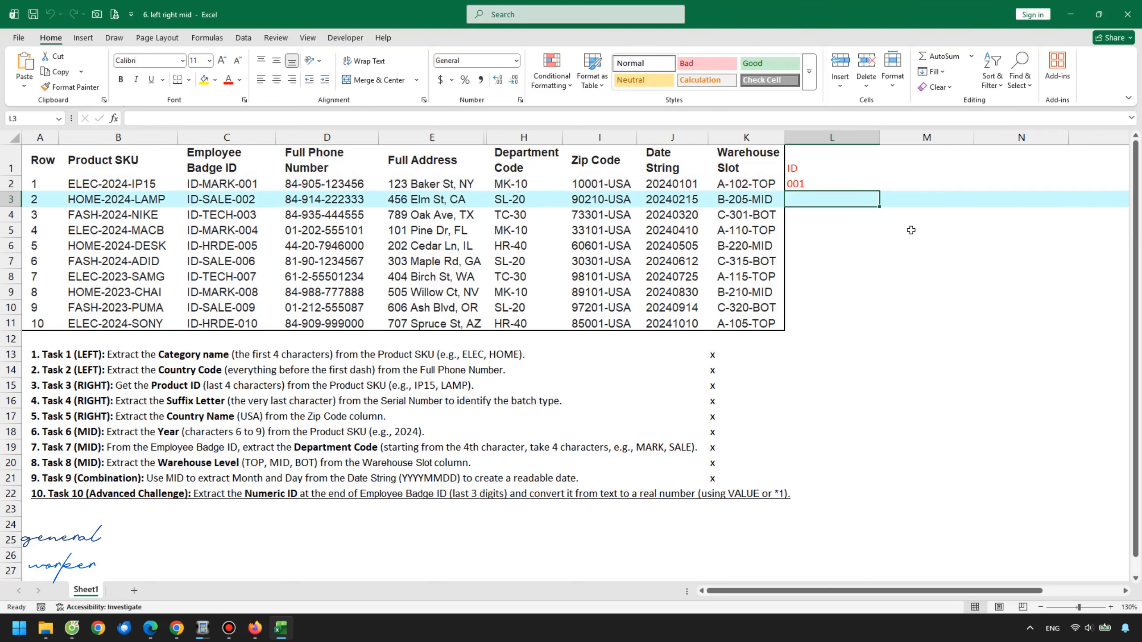
# Fill the RIGHT formula down column L to row 11 and inspect the extracted IDs
pyautogui.click(861, 182)
pyautogui.doubleClick(879, 191)
pyautogui.click(823, 240)
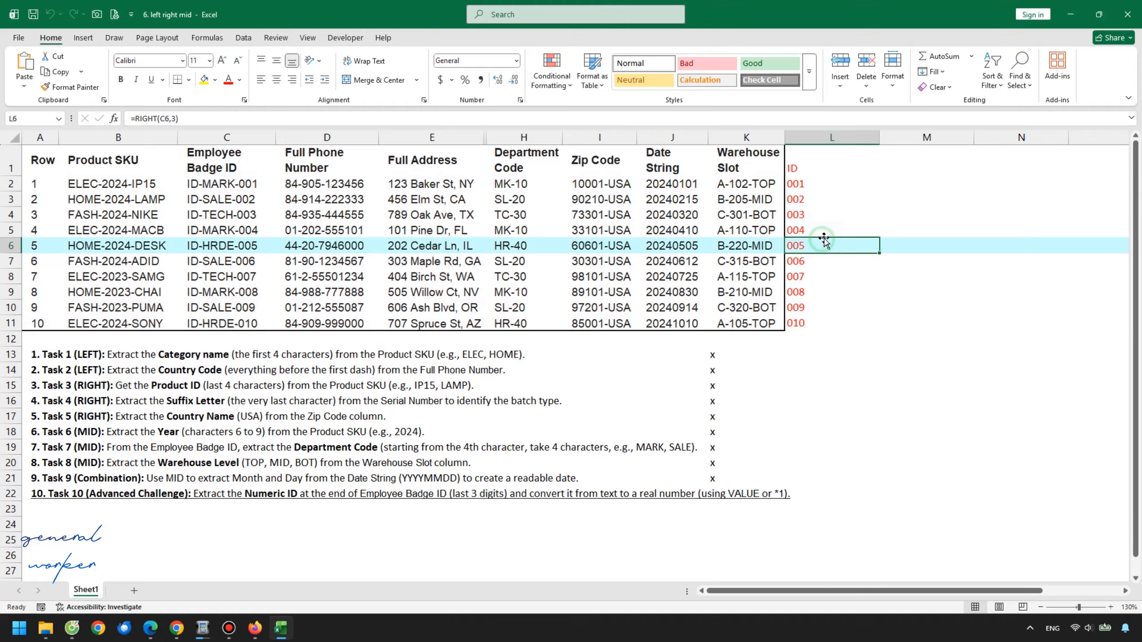
pyautogui.click(823, 203)
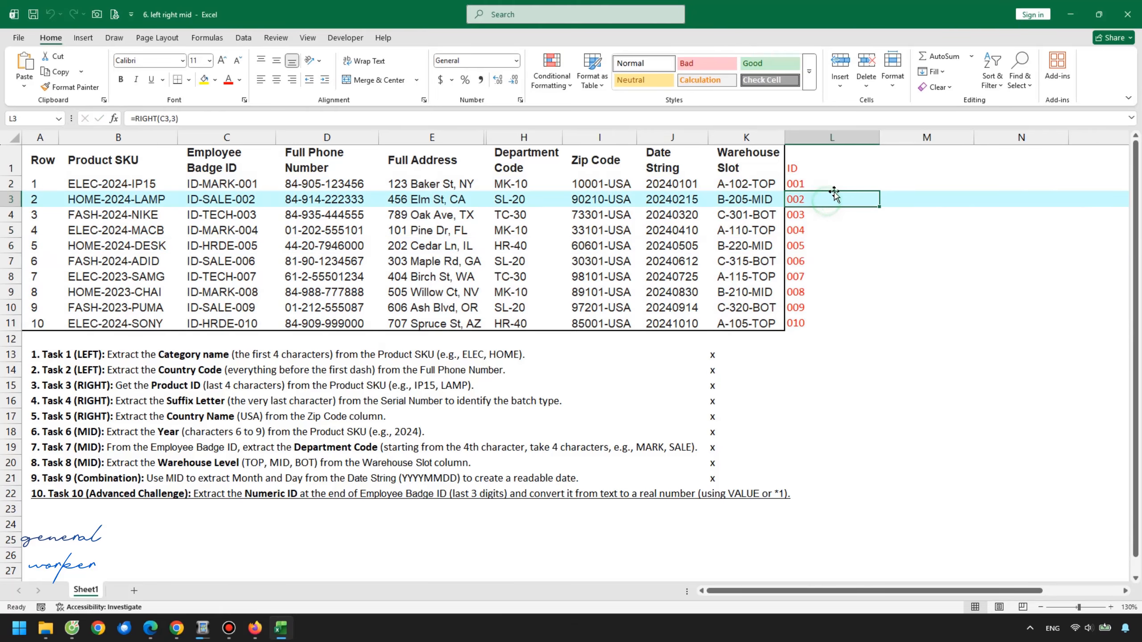
pyautogui.click(830, 185)
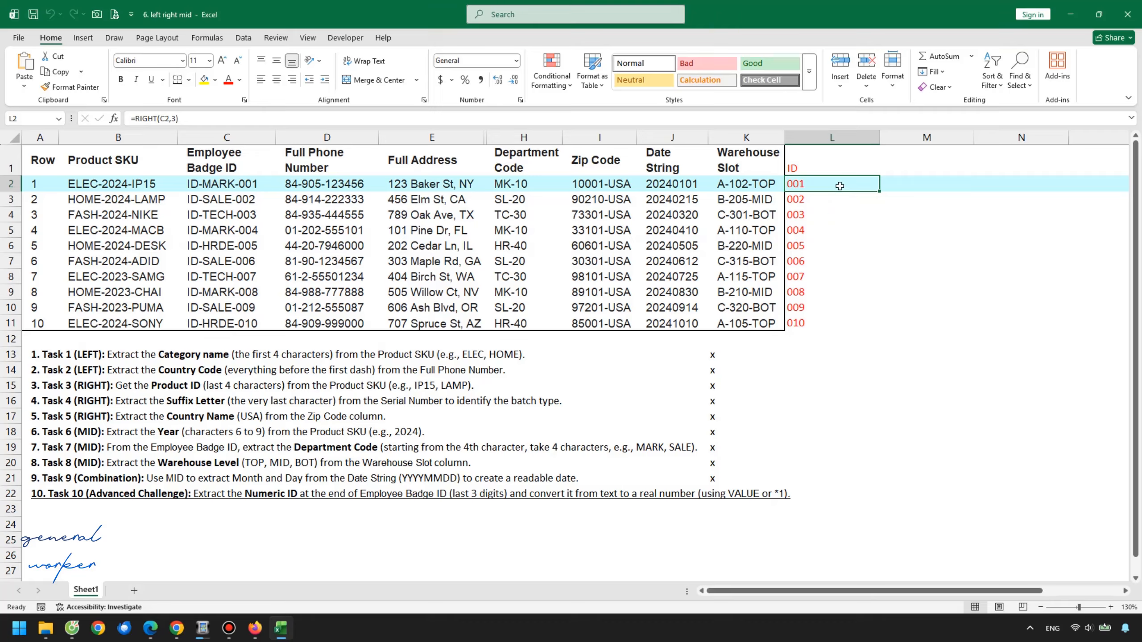
pyautogui.moveTo(840, 185); pyautogui.dragTo(856, 326)
pyautogui.click(814, 200)
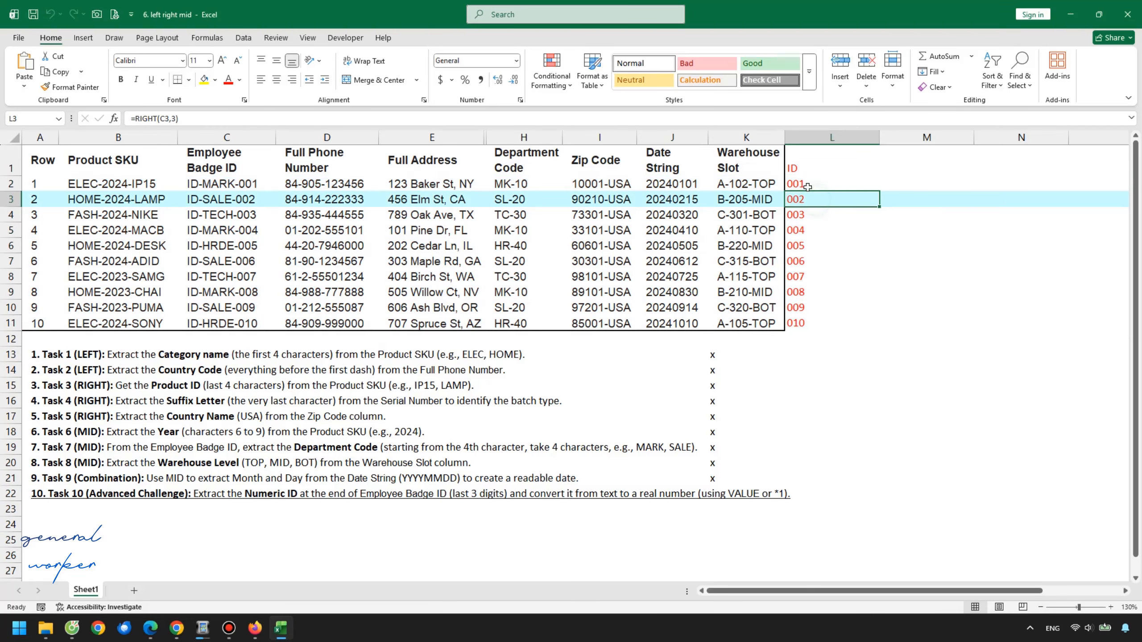
pyautogui.click(816, 183)
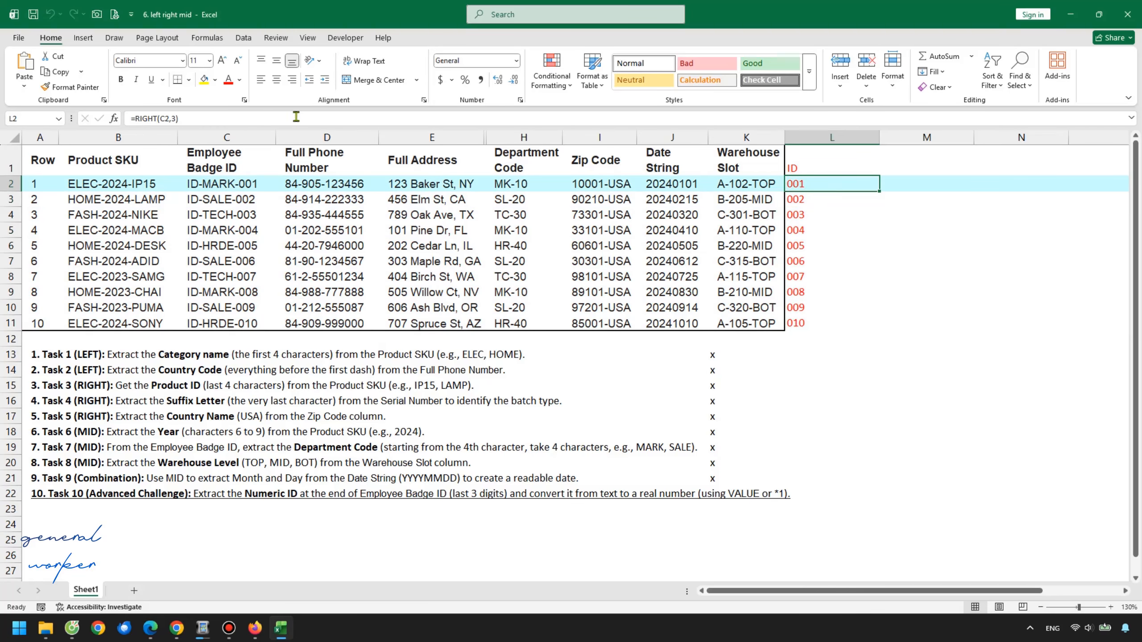
# Change the L2 formula to =RIGHT(C2,3)*1 and fill it down to L11
pyautogui.doubleClick(817, 183)
pyautogui.click(862, 185)
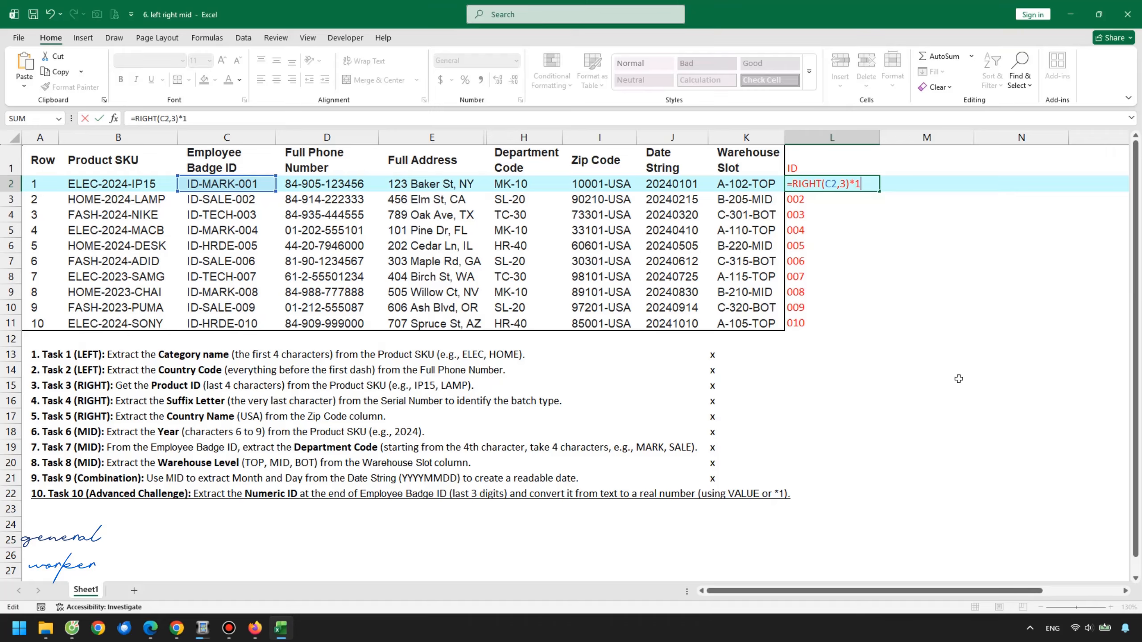
pyautogui.press('Return')
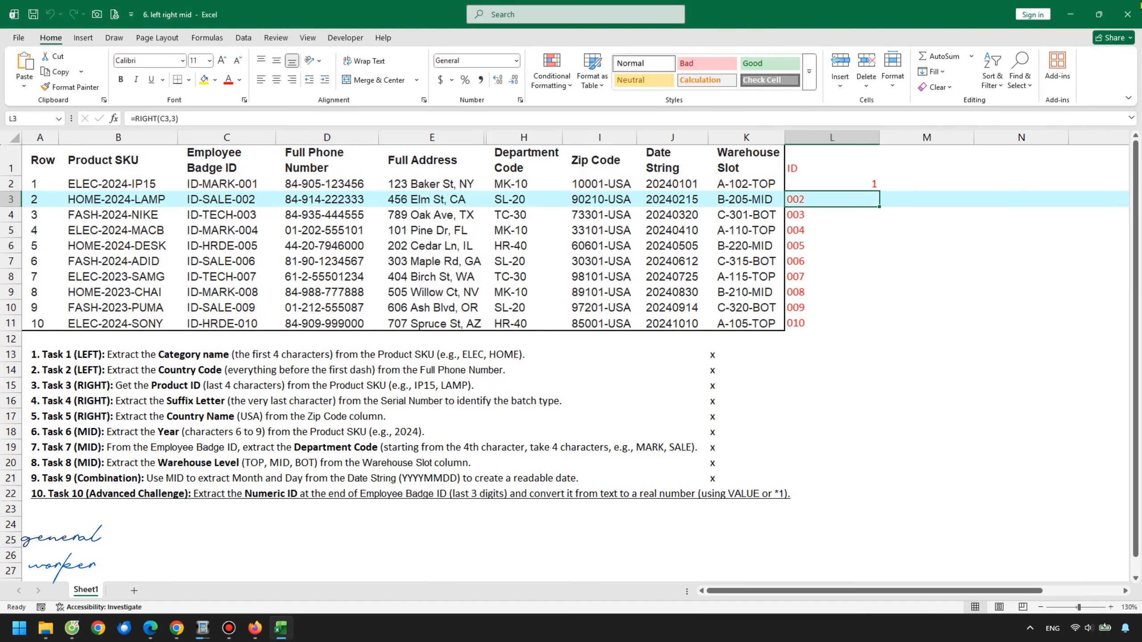
pyautogui.click(863, 184)
pyautogui.doubleClick(879, 192)
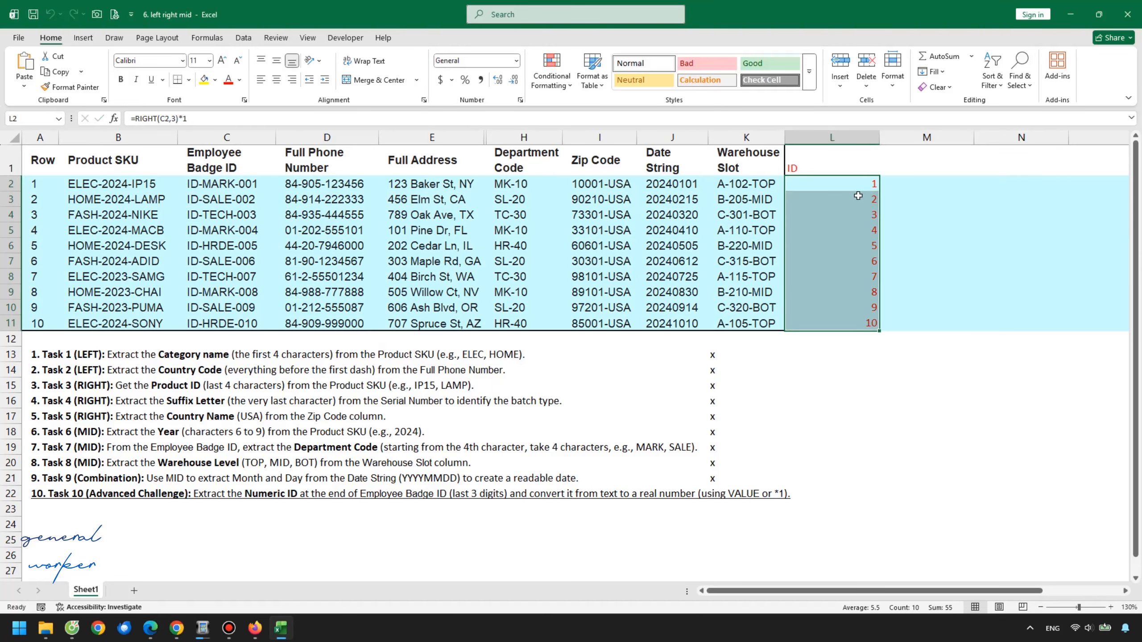
# Clear the formulas from L2:L11
pyautogui.click(871, 199)
pyautogui.click(871, 266)
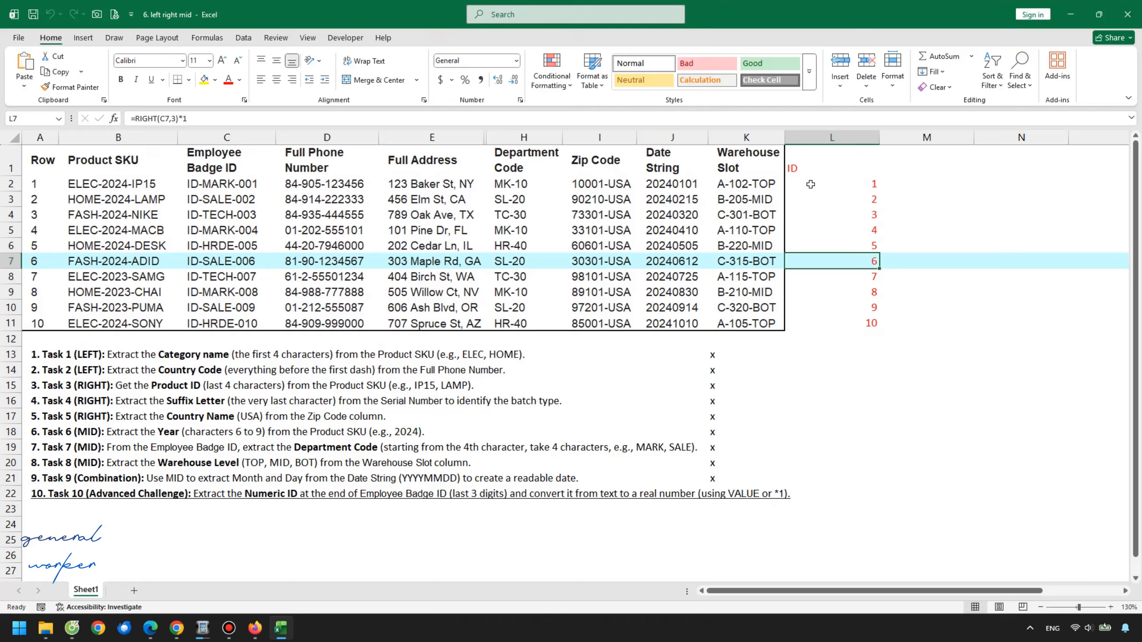
pyautogui.moveTo(854, 185); pyautogui.dragTo(848, 319)
pyautogui.click(866, 276)
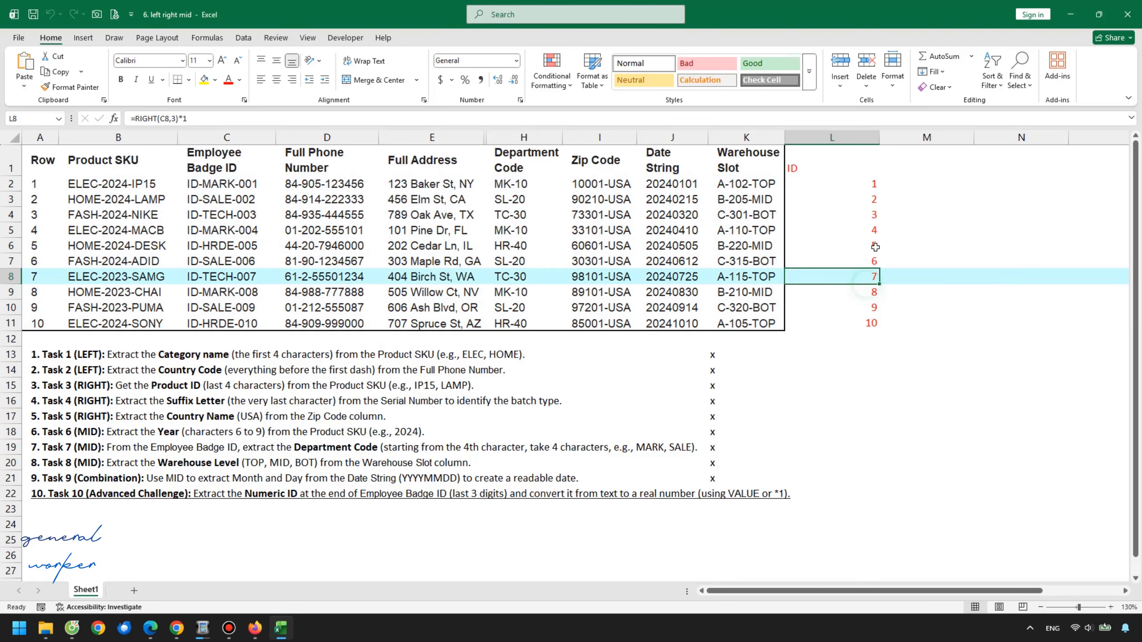
pyautogui.click(864, 235)
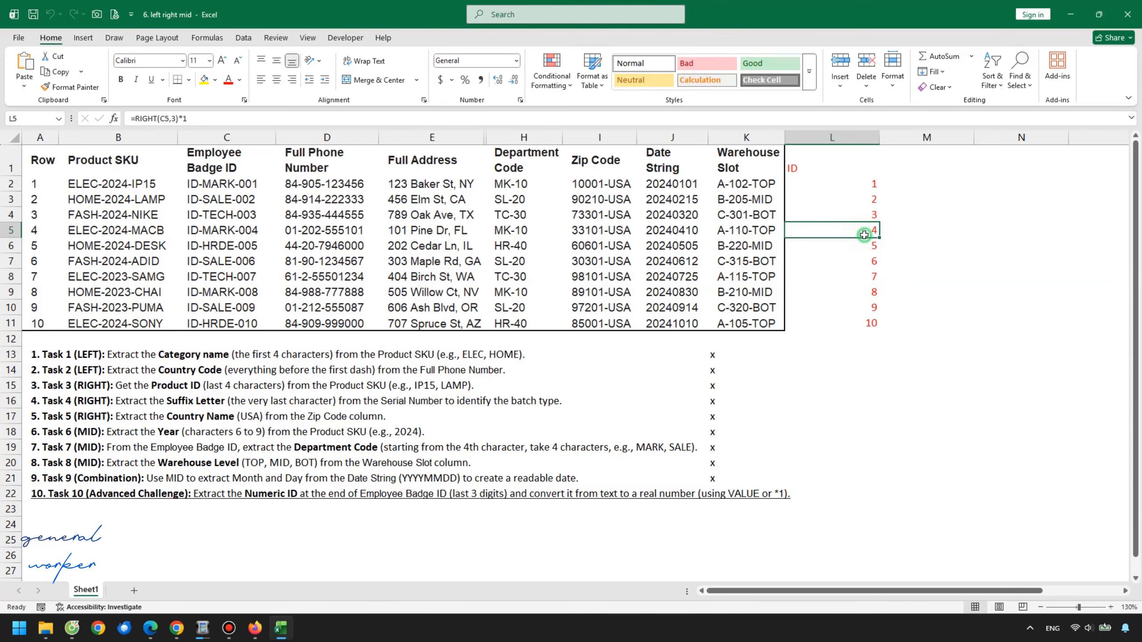
pyautogui.click(849, 185)
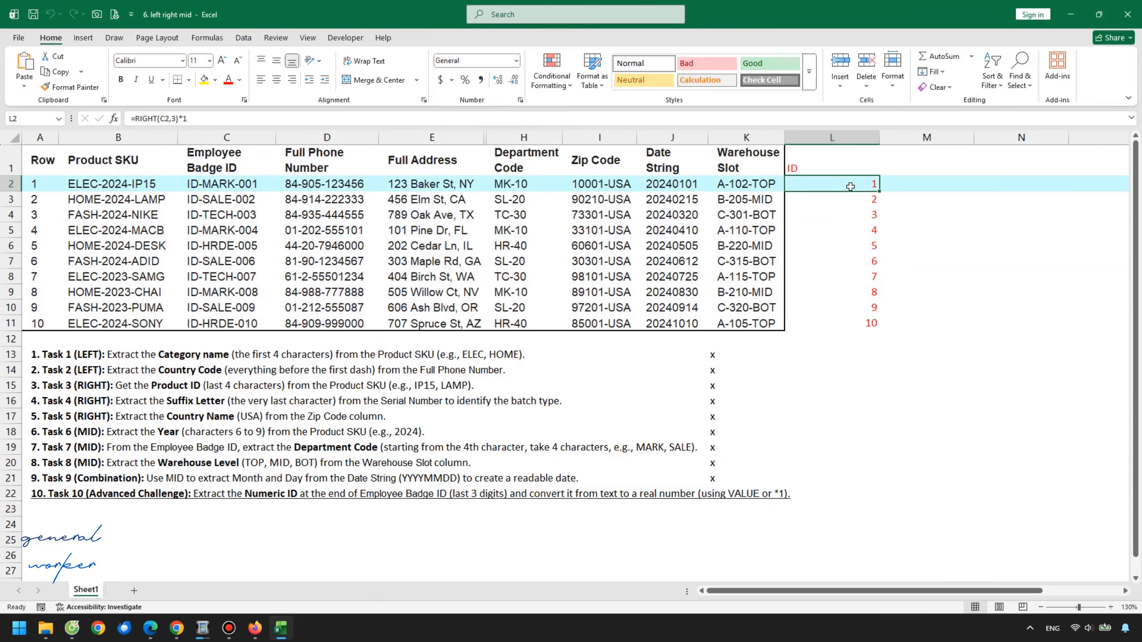
pyautogui.moveTo(850, 185); pyautogui.dragTo(858, 314)
pyautogui.press('Delete')
# Enter =VALUE(RIGHT(C2,3)) in L2 to convert the badge's last three digits into a number
pyautogui.click(856, 199)
pyautogui.click(857, 185)
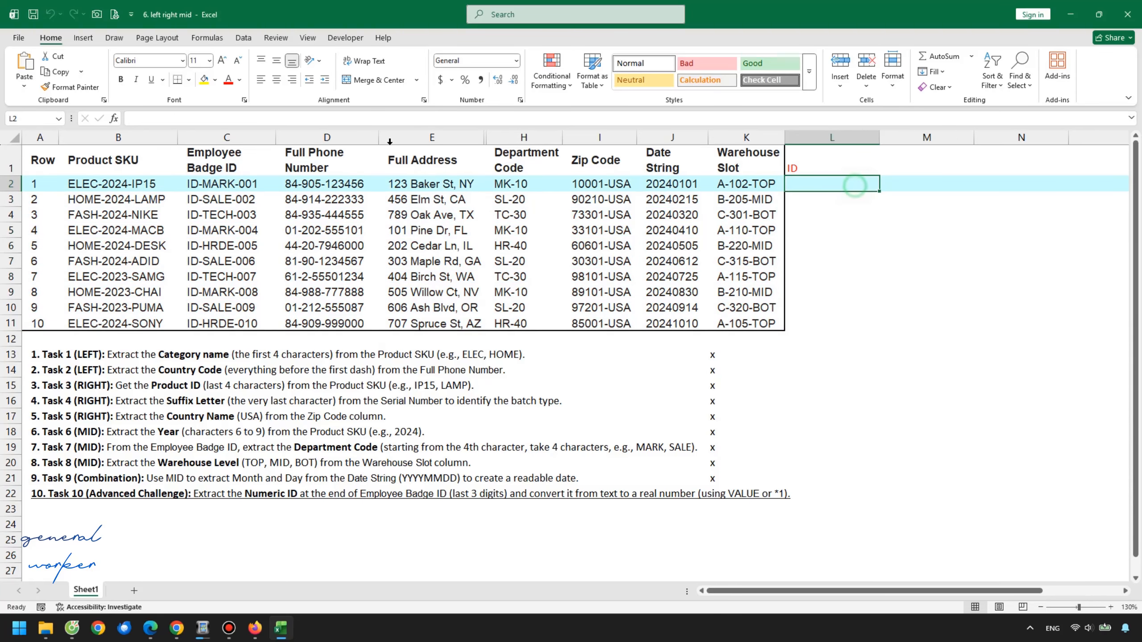
pyautogui.click(172, 117)
pyautogui.write('=')
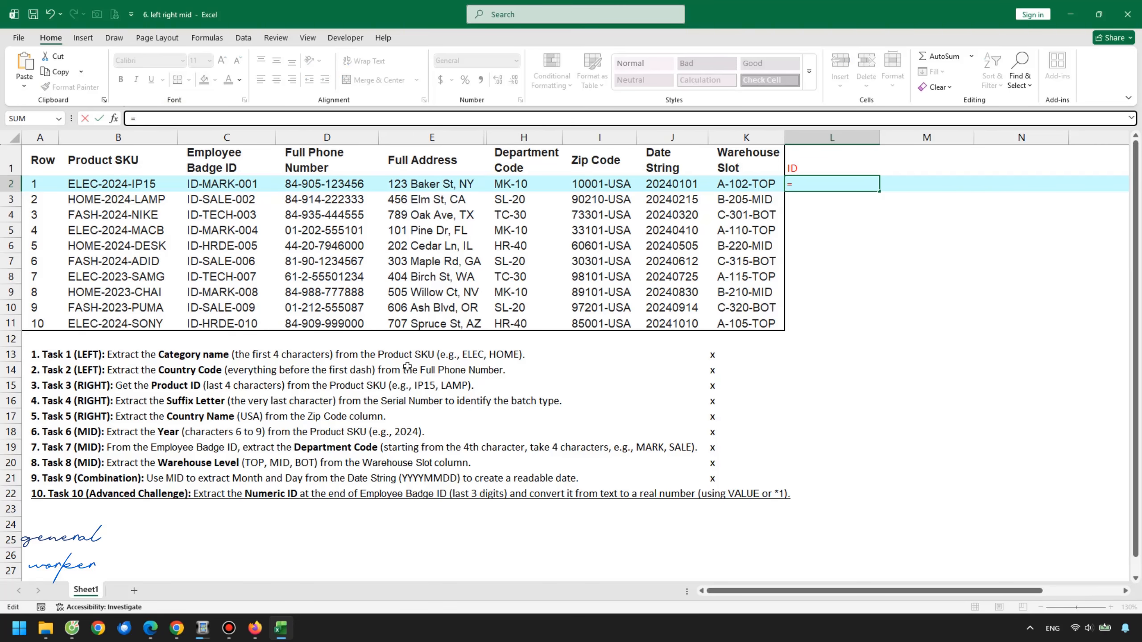
pyautogui.write('value(')
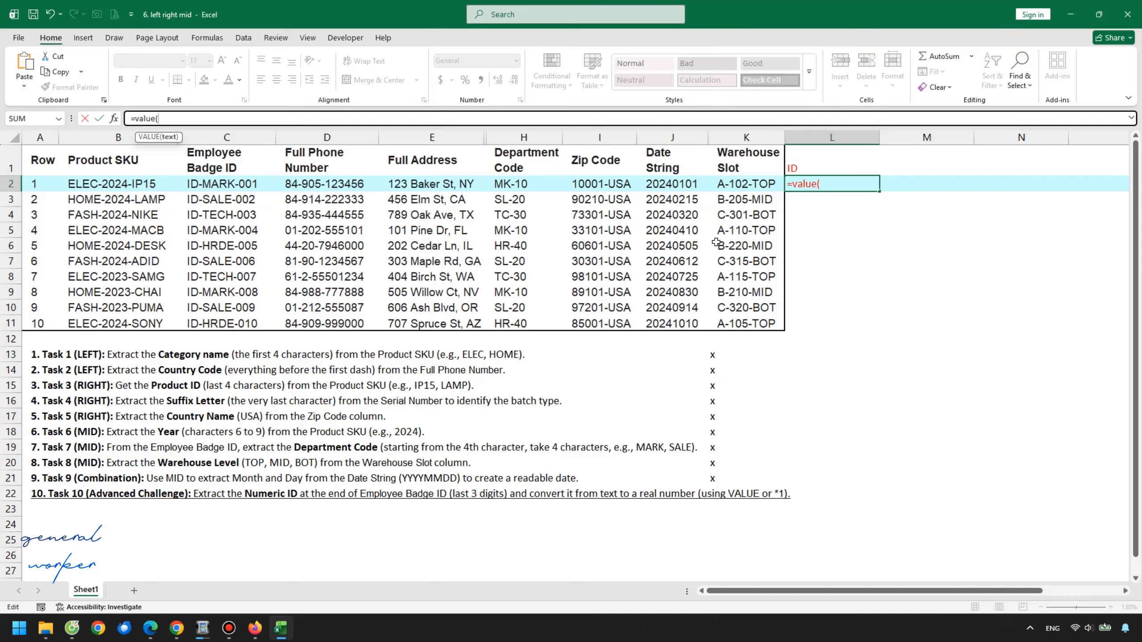
pyautogui.click(844, 189)
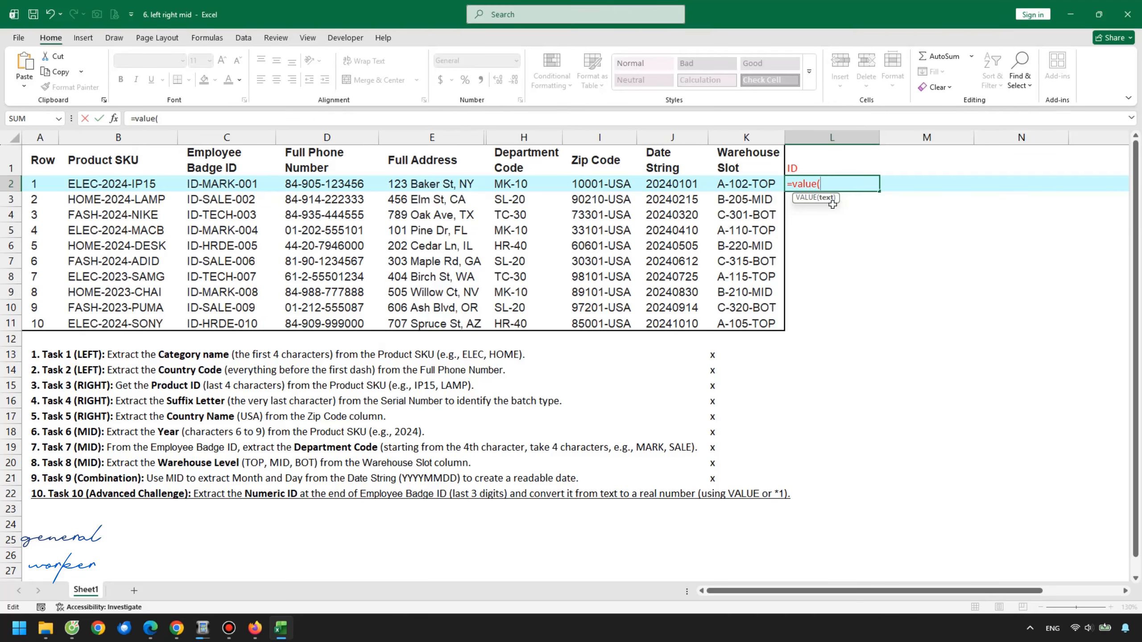
pyautogui.write('right(')
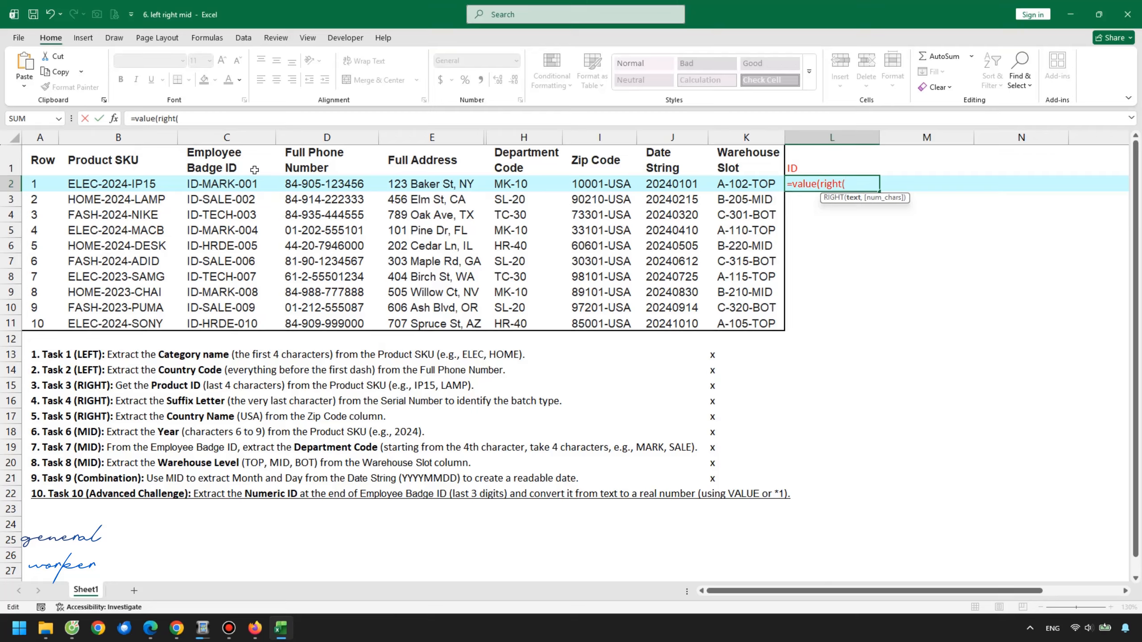
pyautogui.click(246, 183)
pyautogui.write(',3')
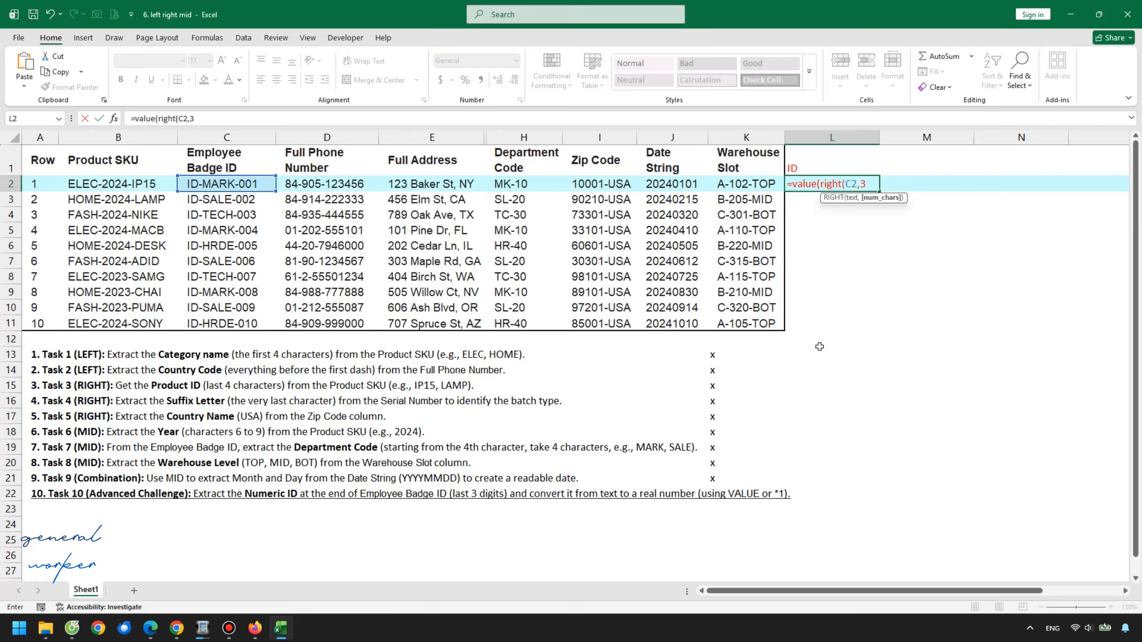
pyautogui.write('))')
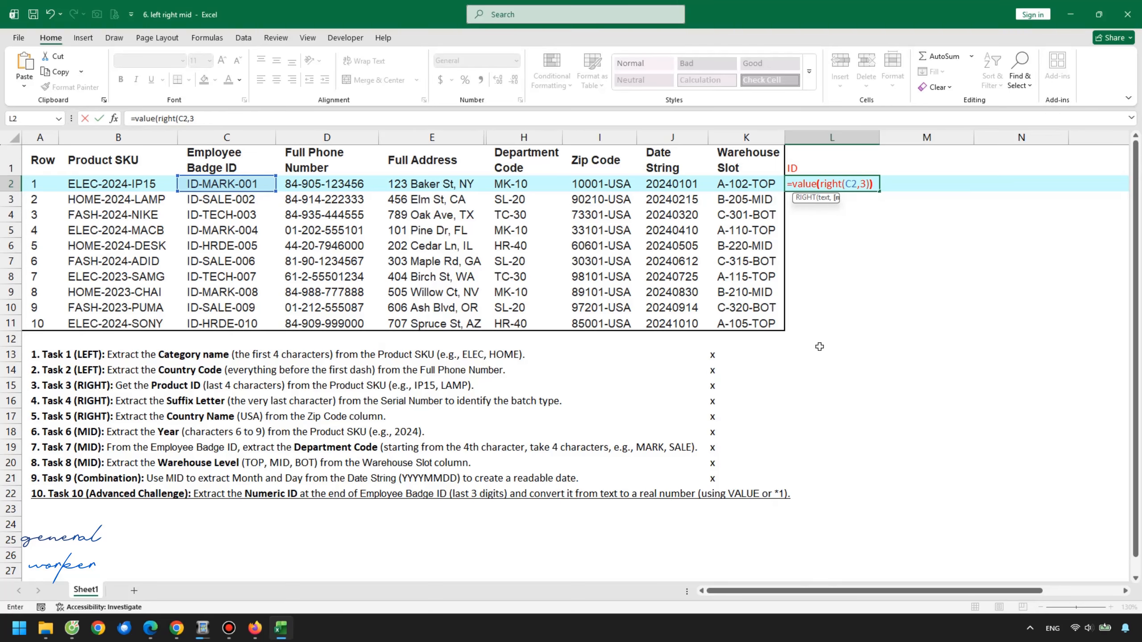
pyautogui.press('Return')
# Fill the VALUE formula down to L11 and narrow column L
pyautogui.click(862, 183)
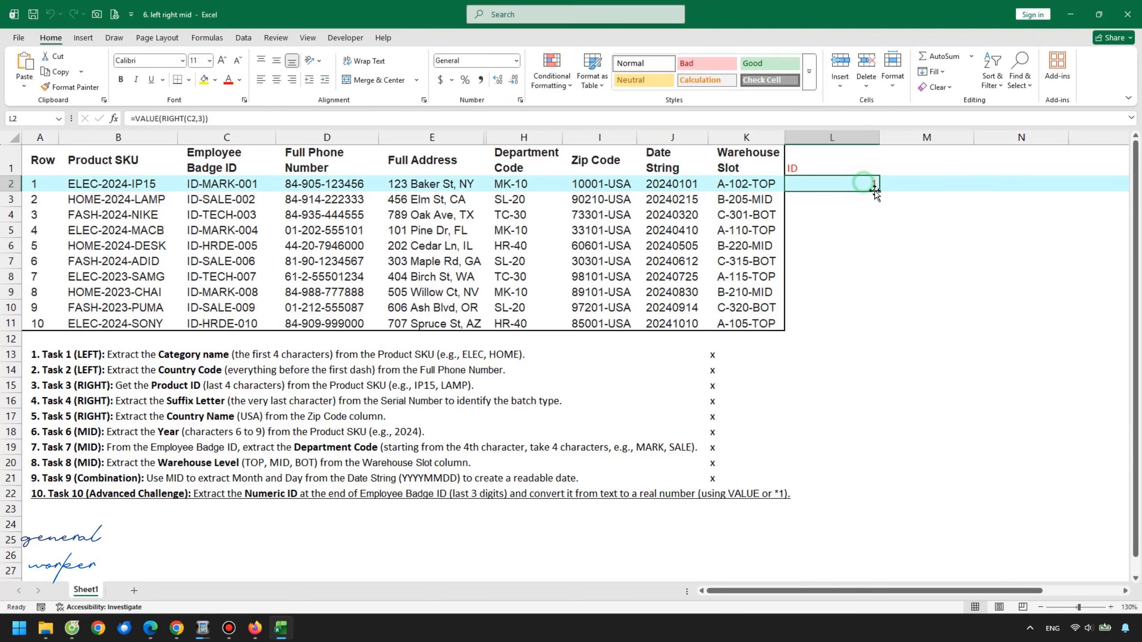
pyautogui.moveTo(874, 191); pyautogui.dragTo(877, 327)
pyautogui.click(845, 255)
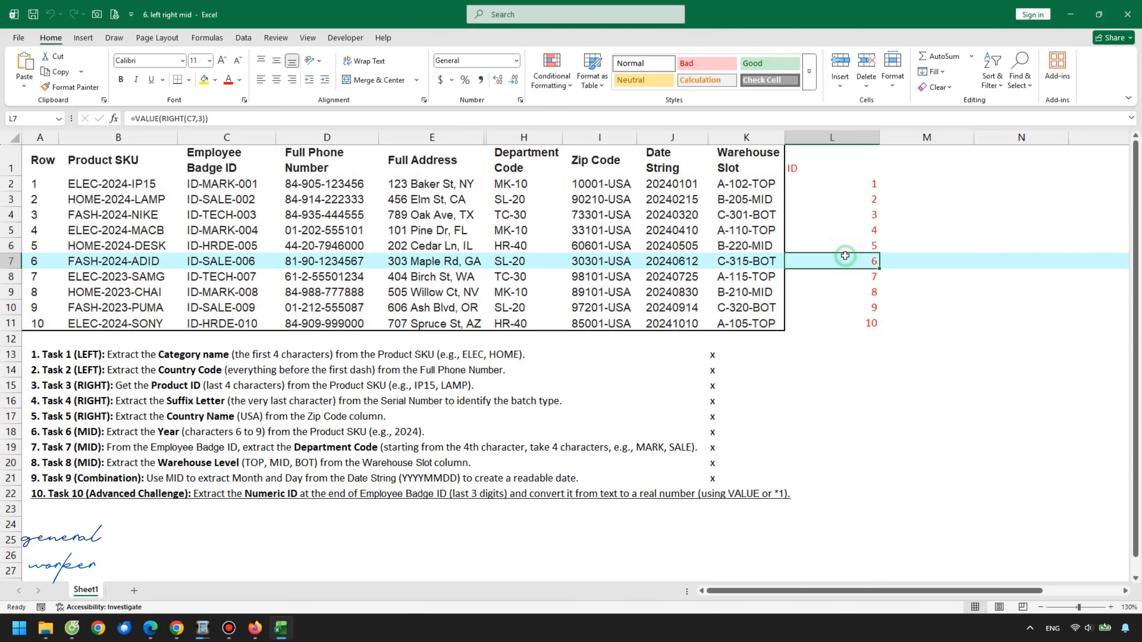
pyautogui.click(827, 216)
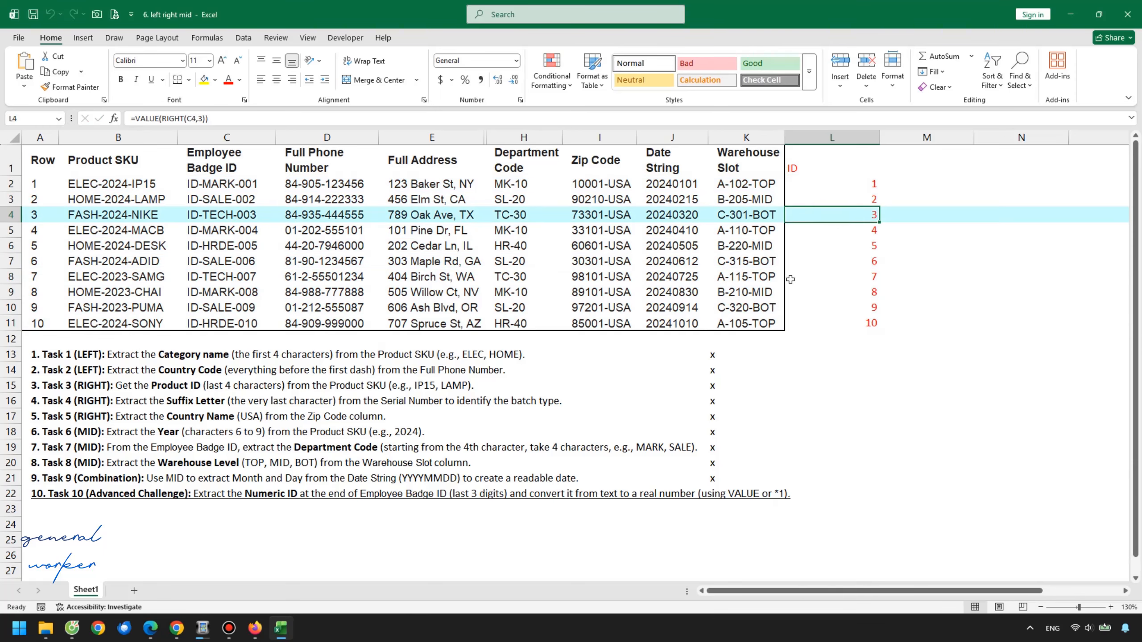
pyautogui.moveTo(879, 137); pyautogui.dragTo(848, 201)
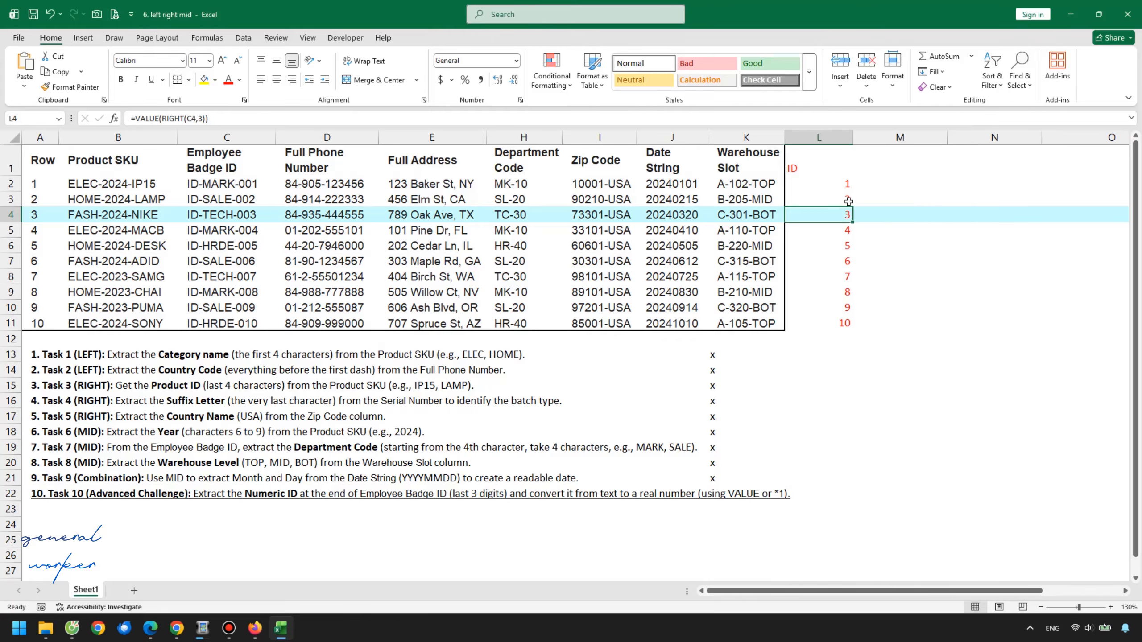
pyautogui.click(840, 246)
pyautogui.click(832, 293)
pyautogui.click(841, 260)
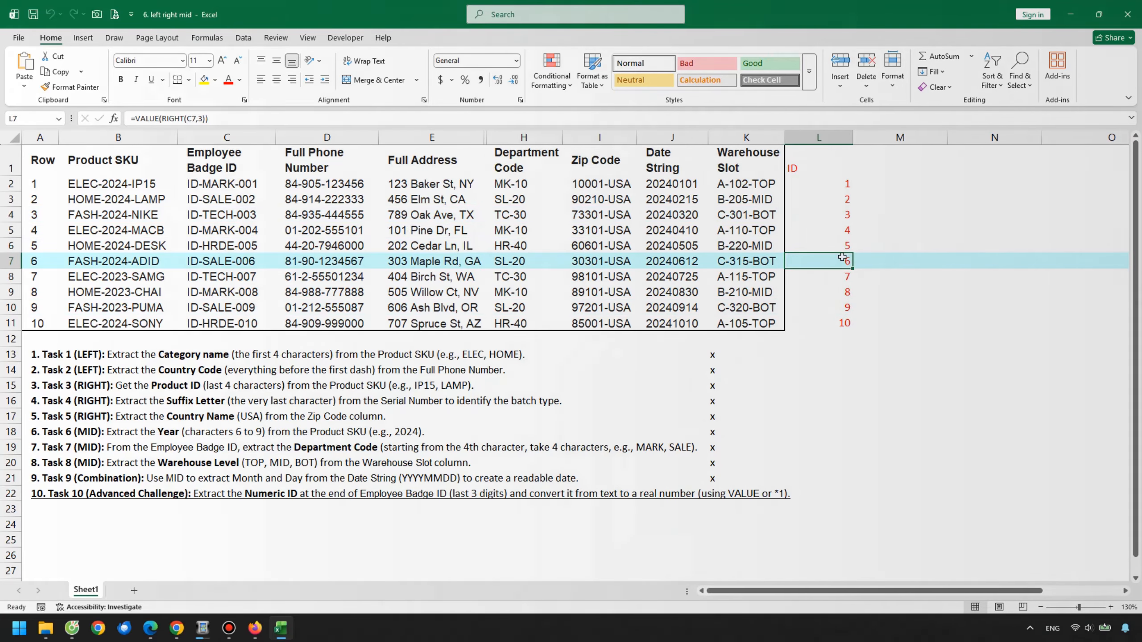